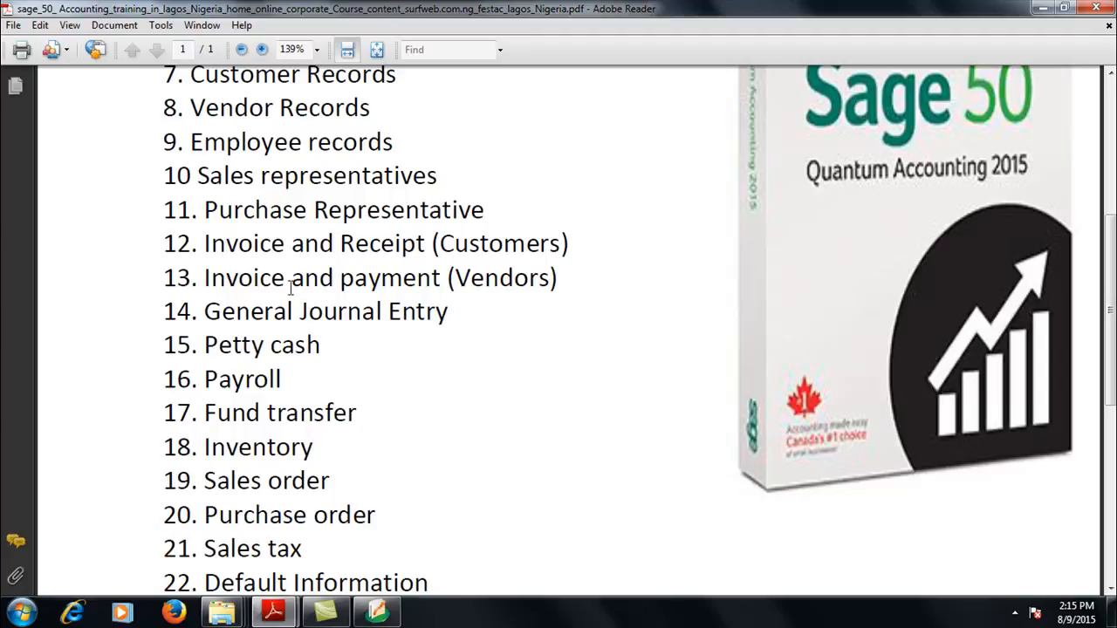
# Switch to Sage 50 Accounting, look over a blank sales order form and close it.
pyautogui.click(1039, 9)
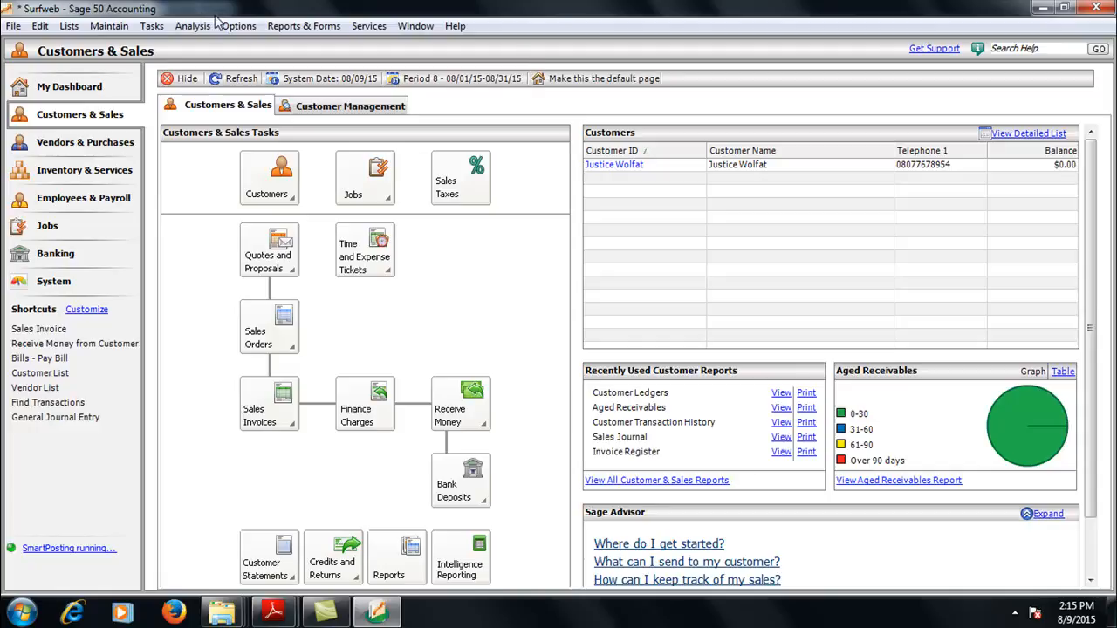
pyautogui.click(153, 27)
pyautogui.moveTo(184, 48)
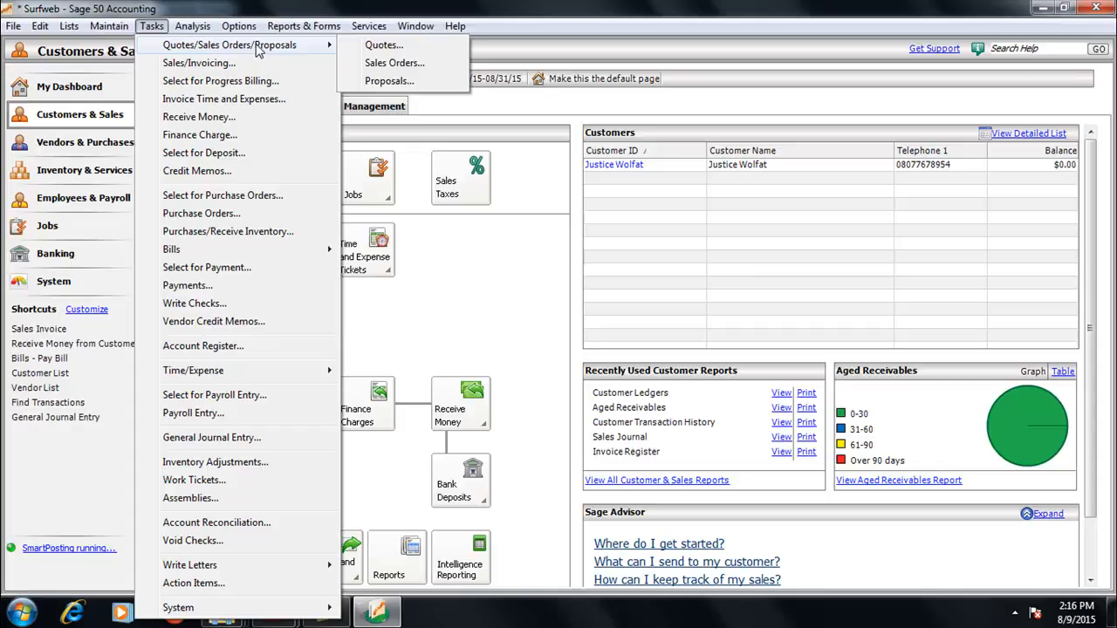
pyautogui.click(374, 64)
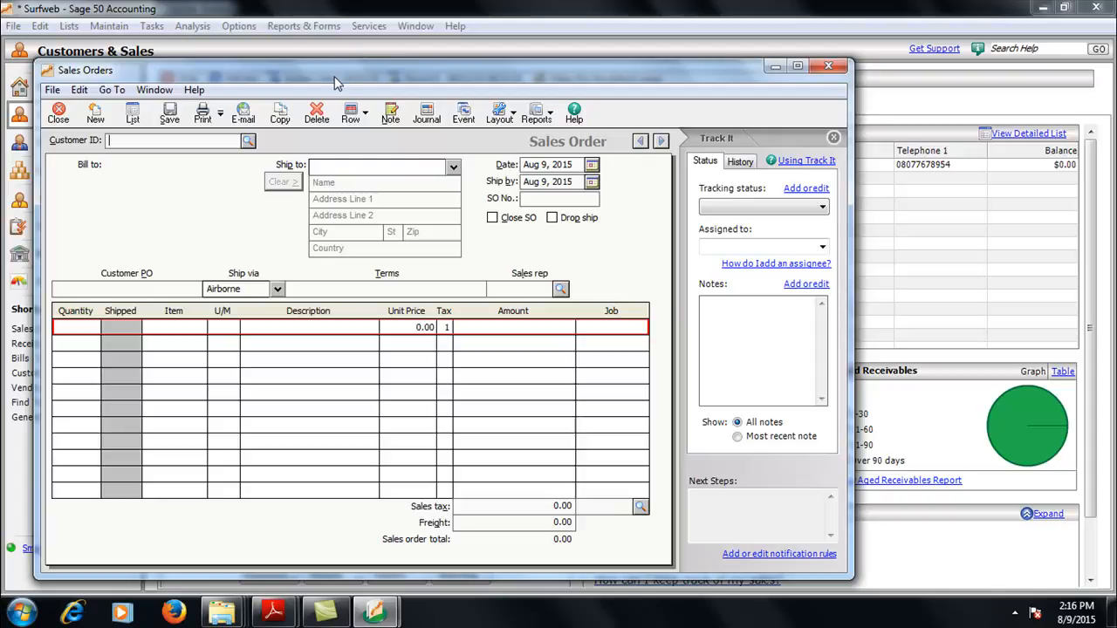
pyautogui.moveTo(336, 83); pyautogui.dragTo(393, 74)
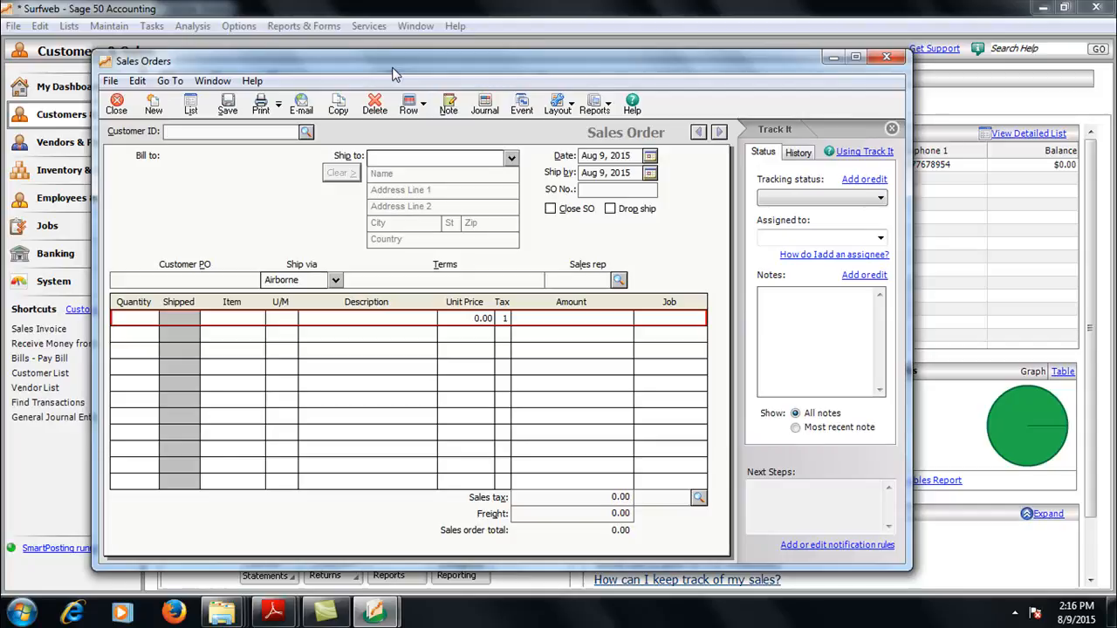
pyautogui.moveTo(393, 74)
pyautogui.mouseDown()
pyautogui.moveTo(425, 75)
pyautogui.moveTo(393, 85)
pyautogui.mouseUp()
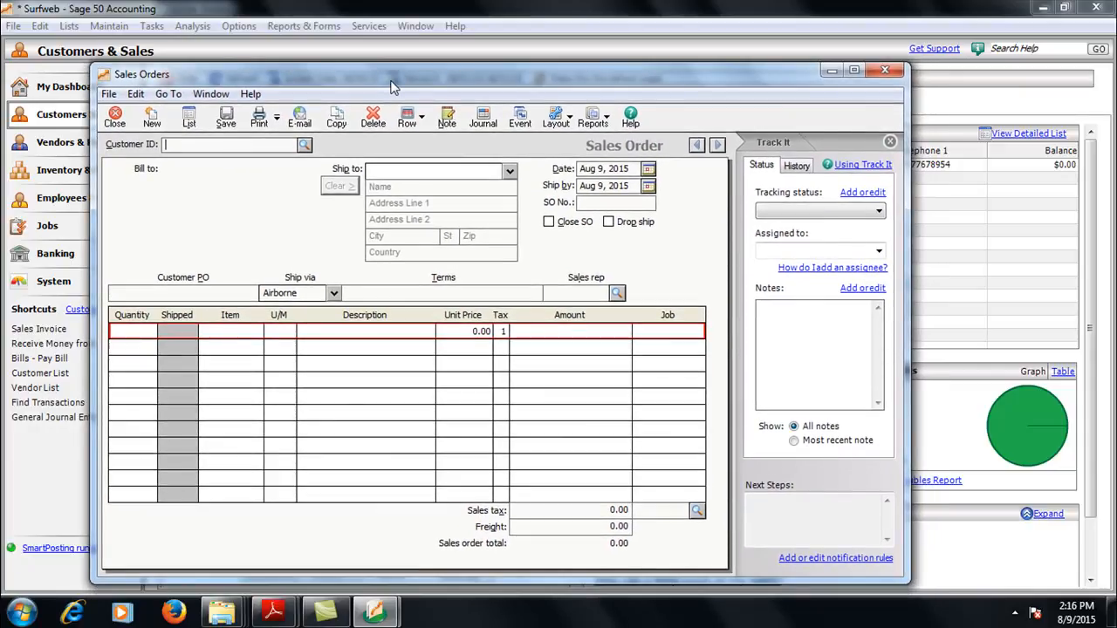
pyautogui.click(883, 71)
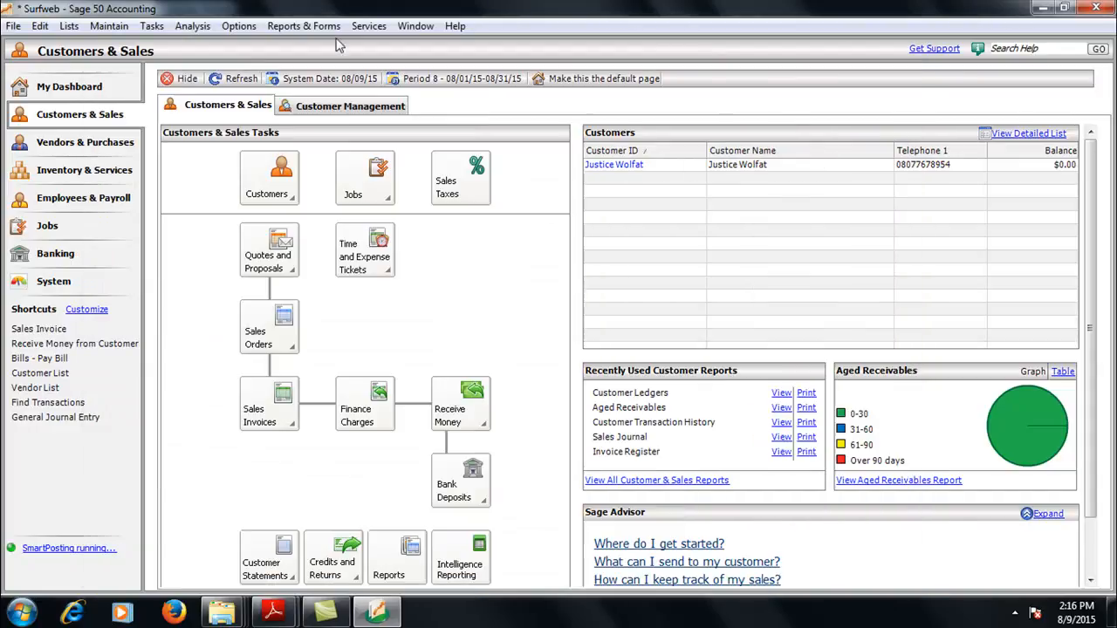
# Start a sales quote for the existing customer and discard it without saving.
pyautogui.click(152, 25)
pyautogui.moveTo(294, 52)
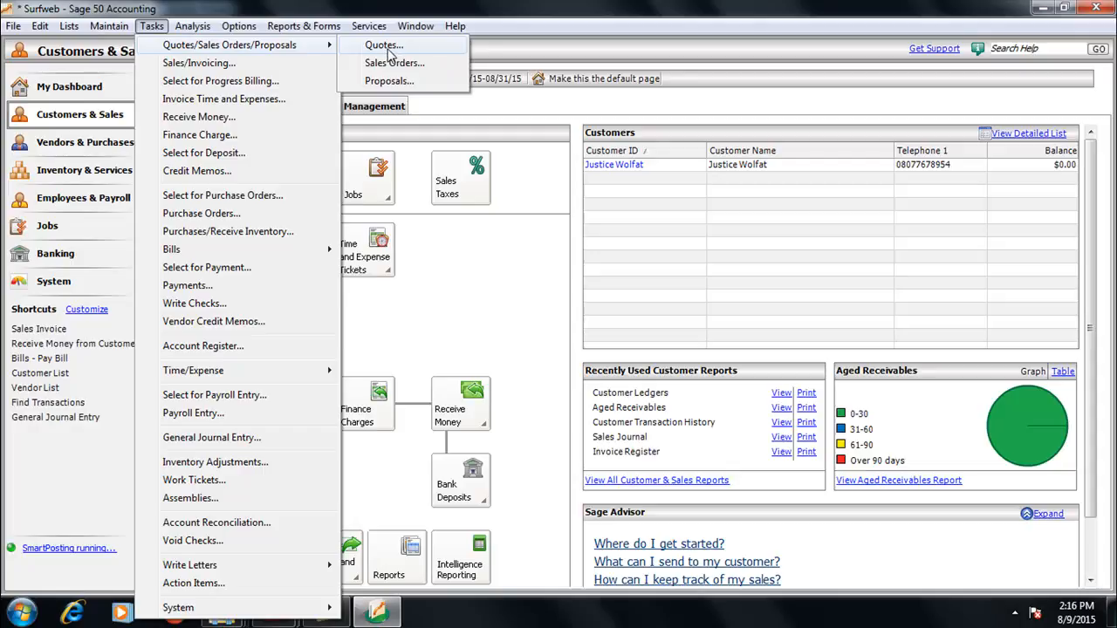
pyautogui.moveTo(238, 25)
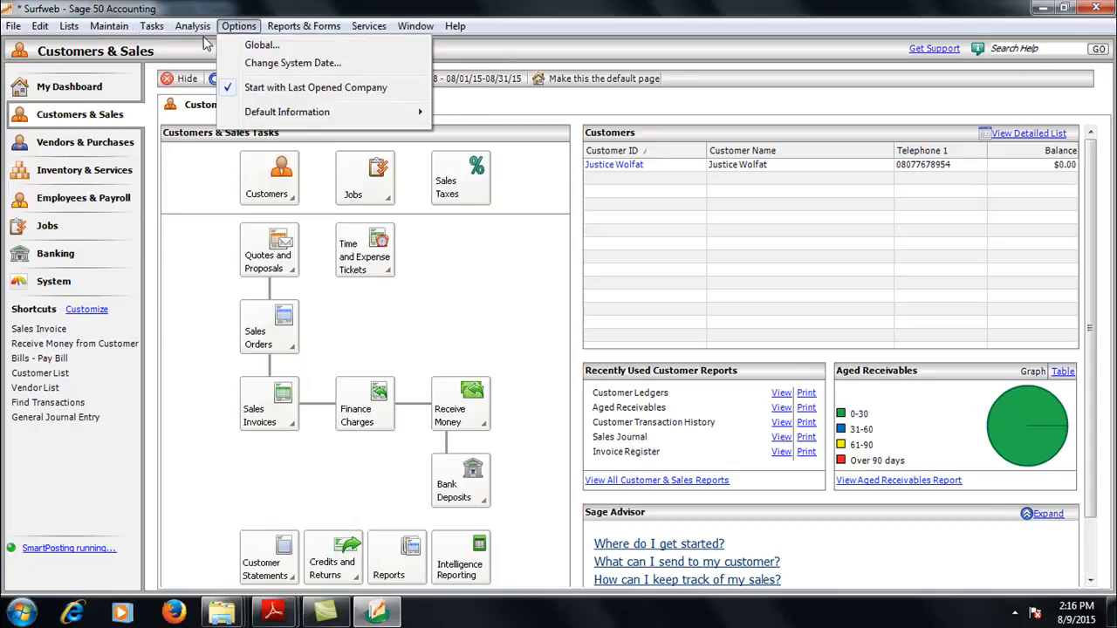
pyautogui.moveTo(152, 26)
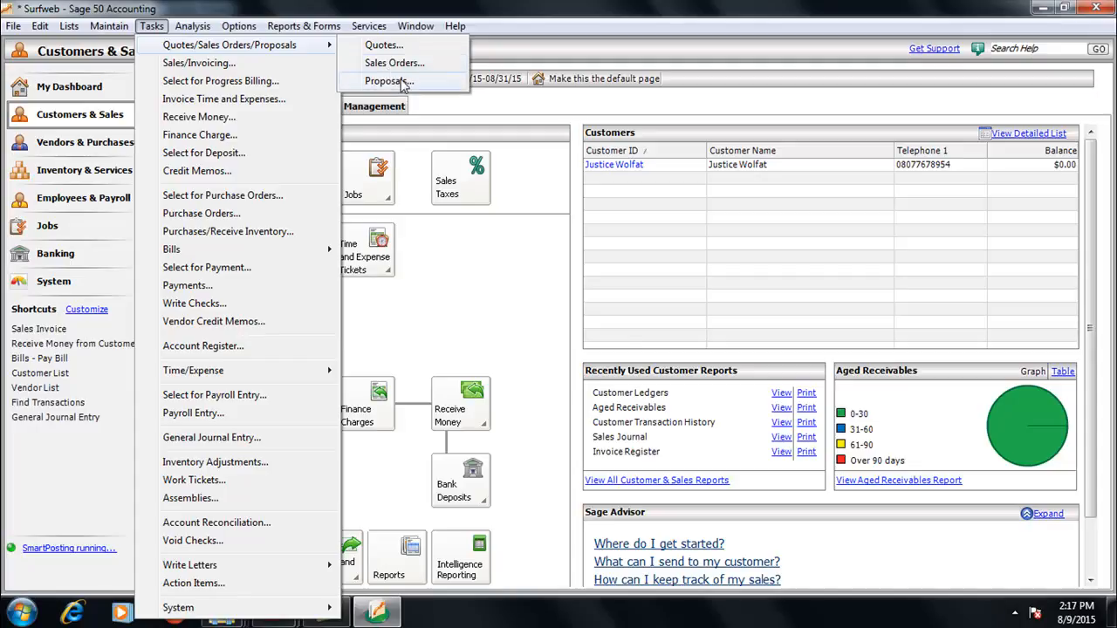
pyautogui.click(384, 45)
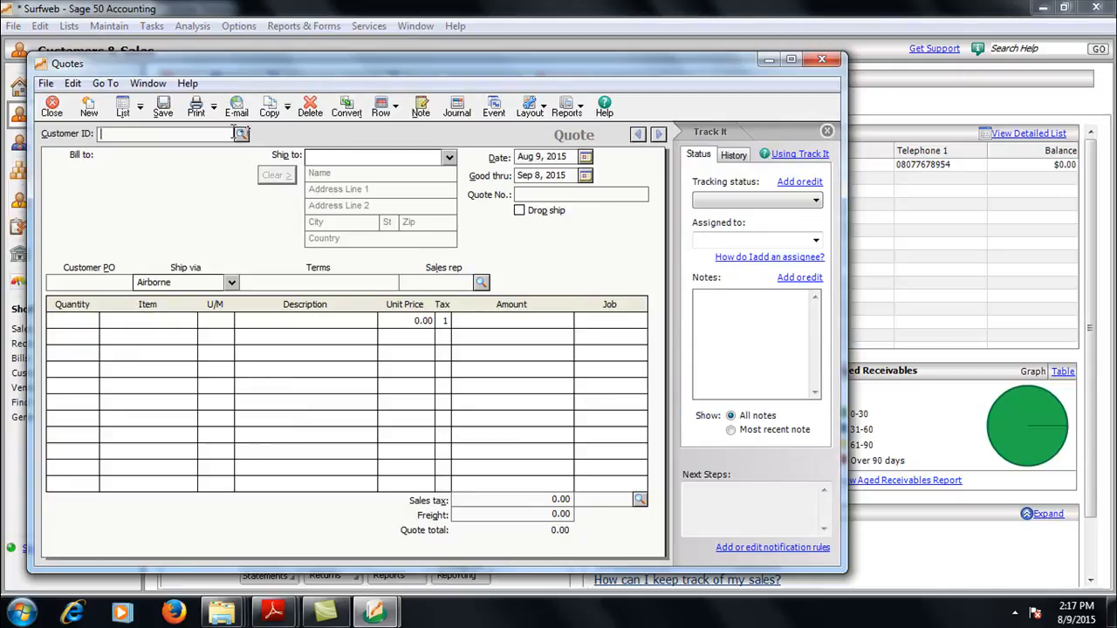
pyautogui.click(241, 135)
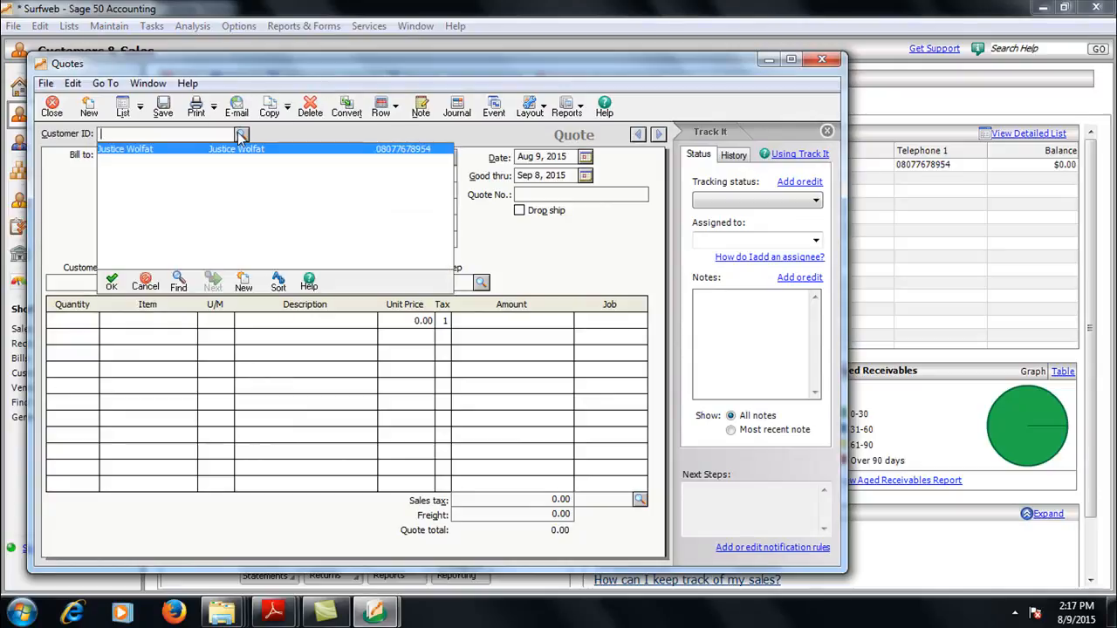
pyautogui.doubleClick(227, 150)
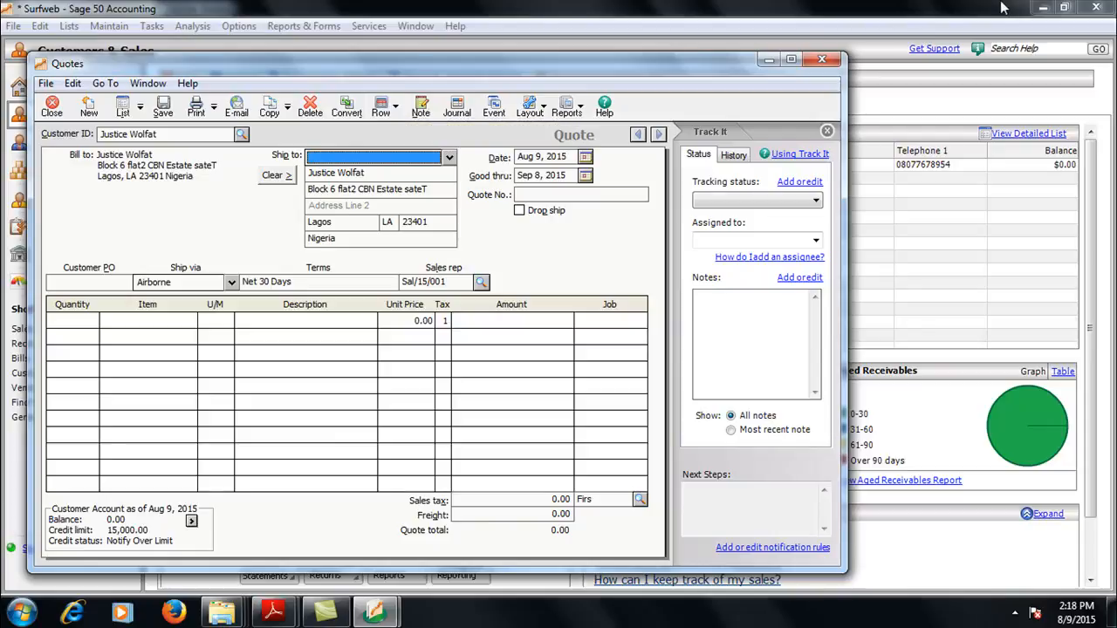
pyautogui.click(812, 70)
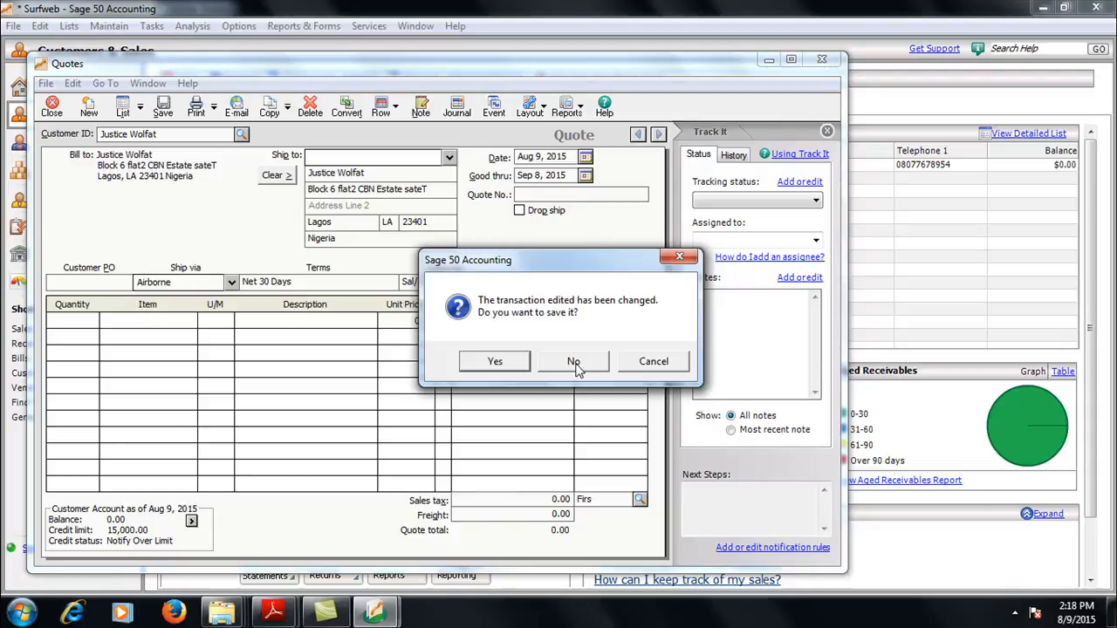
pyautogui.click(574, 363)
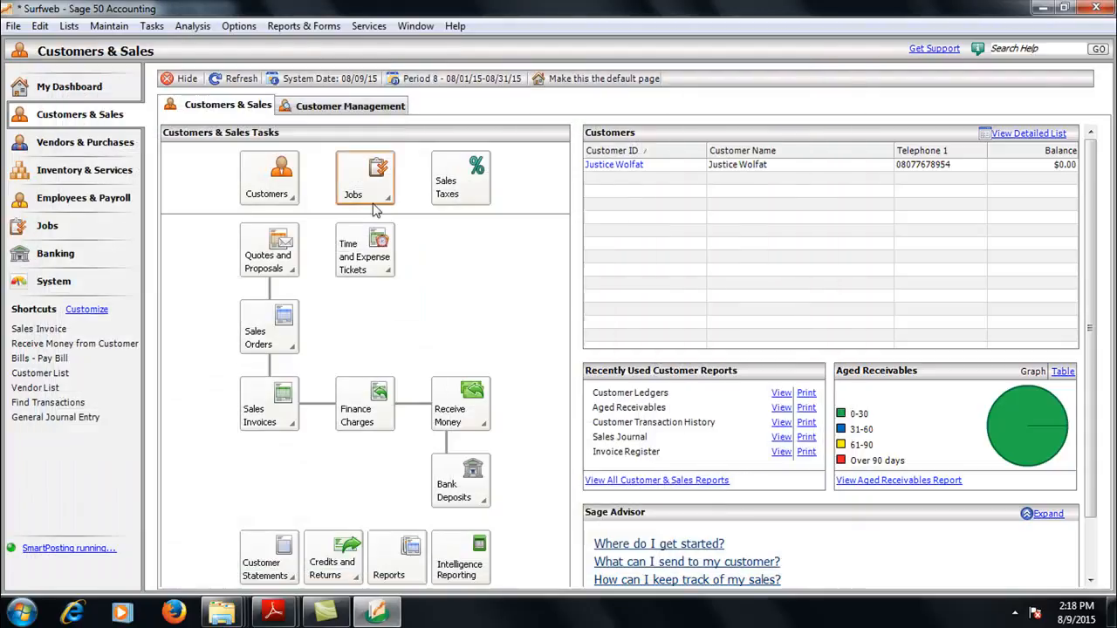
# Open a new blank sales order form and reposition its window over the home page.
pyautogui.click(153, 27)
pyautogui.moveTo(274, 47)
pyautogui.click(392, 63)
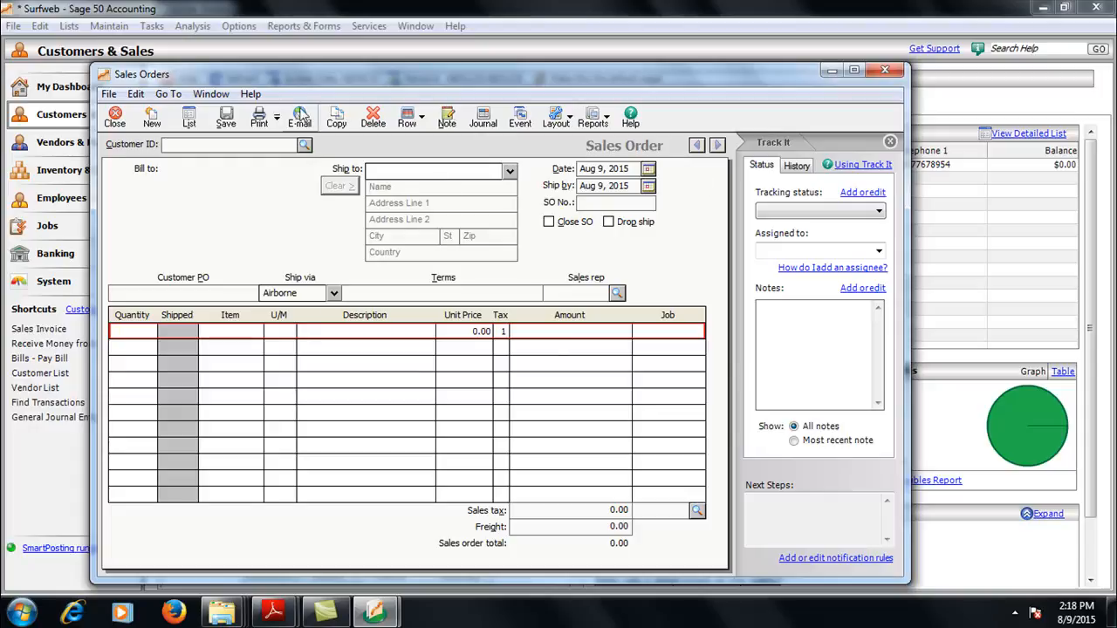
pyautogui.rightClick(270, 75)
pyautogui.moveTo(241, 76); pyautogui.dragTo(288, 68)
pyautogui.rightClick(288, 68)
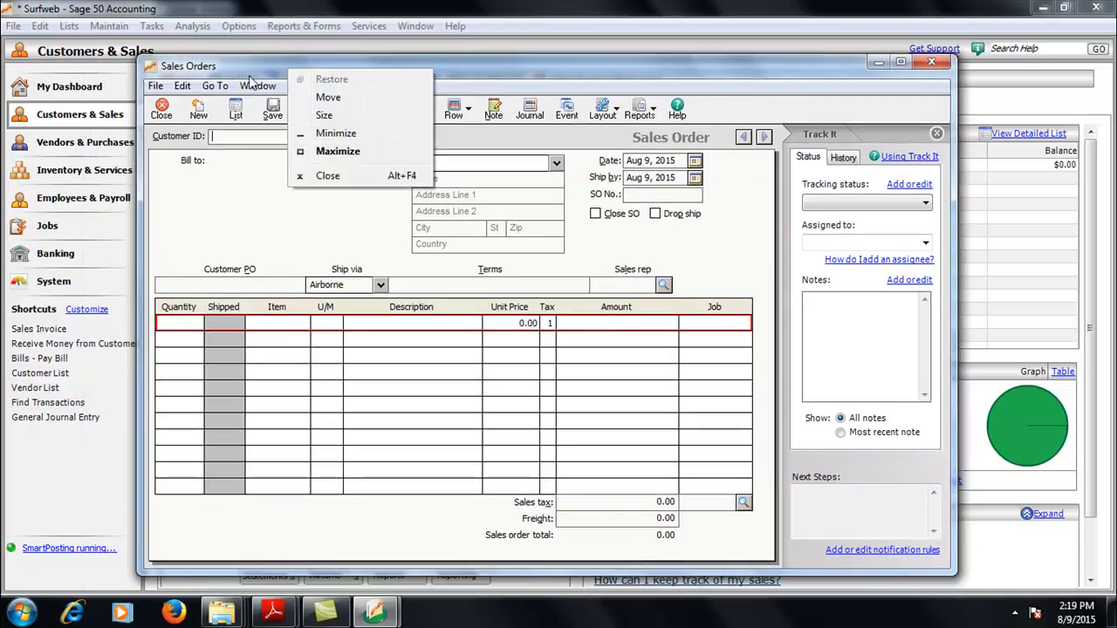
pyautogui.click(249, 78)
pyautogui.rightClick(248, 78)
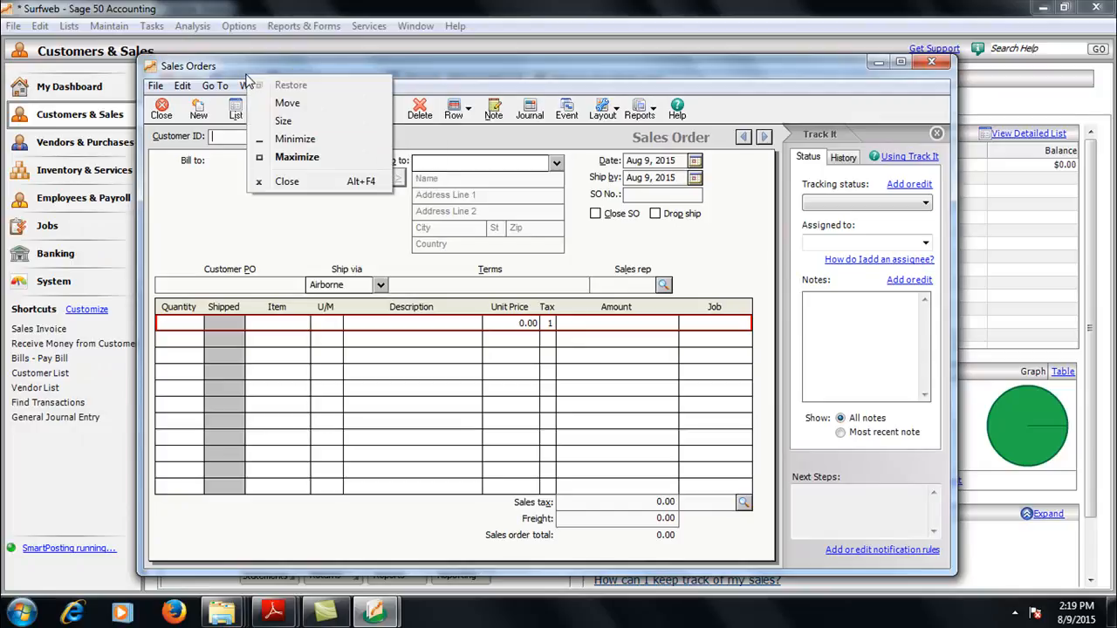
pyautogui.click(236, 73)
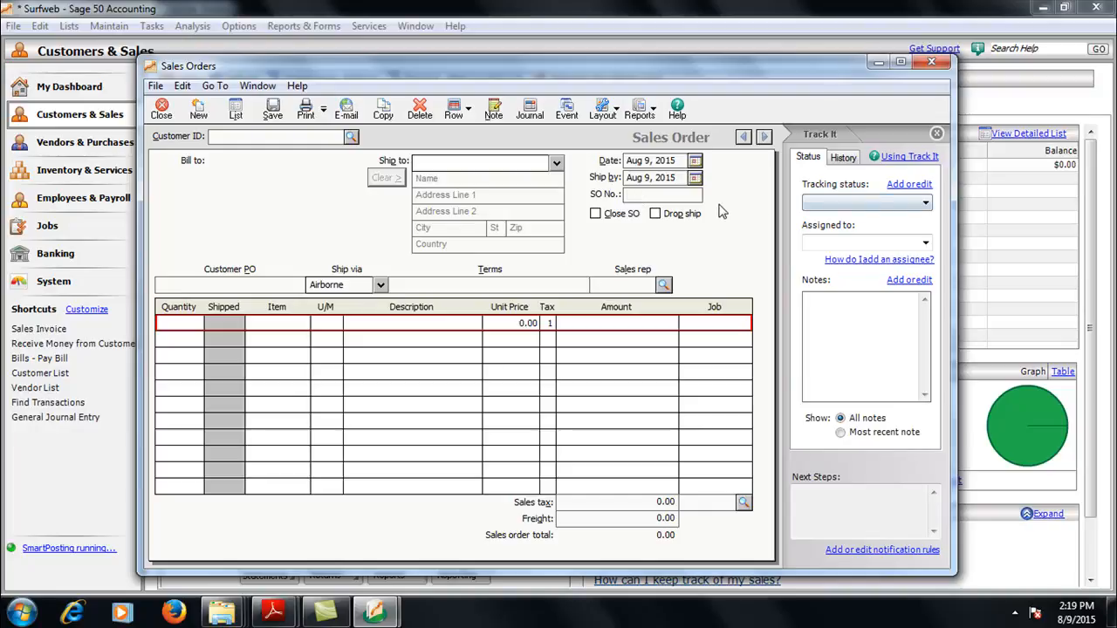
# Enter the sales order number and fill the first line with quantity 3 of the item Sage 50 Accounting.
pyautogui.write('545645')
pyautogui.click(185, 324)
pyautogui.write('3')
pyautogui.click(270, 325)
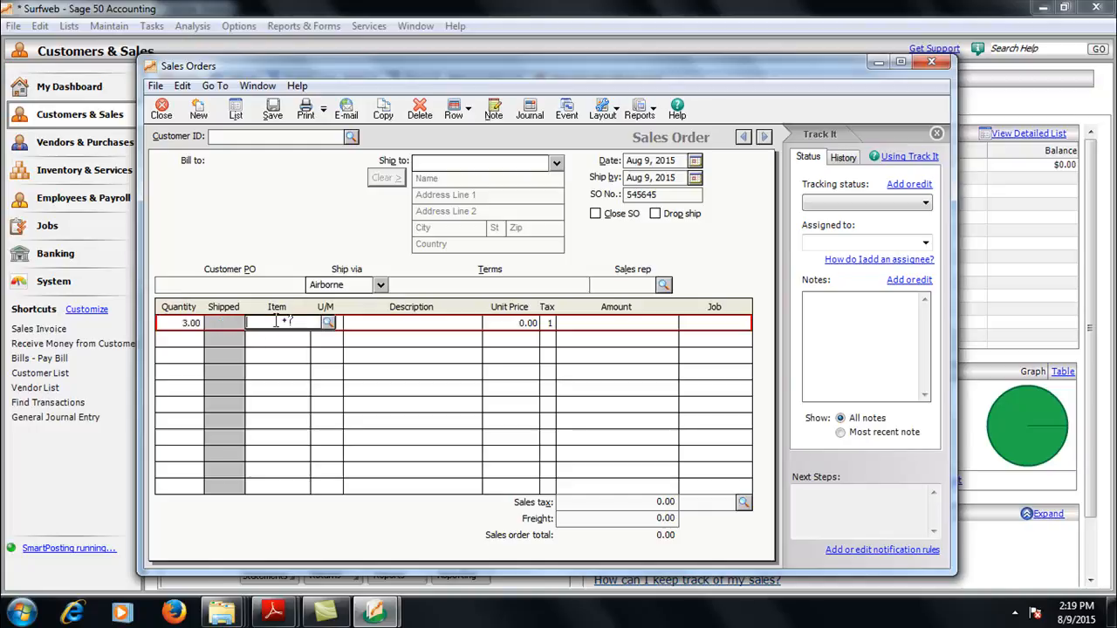
pyautogui.click(329, 323)
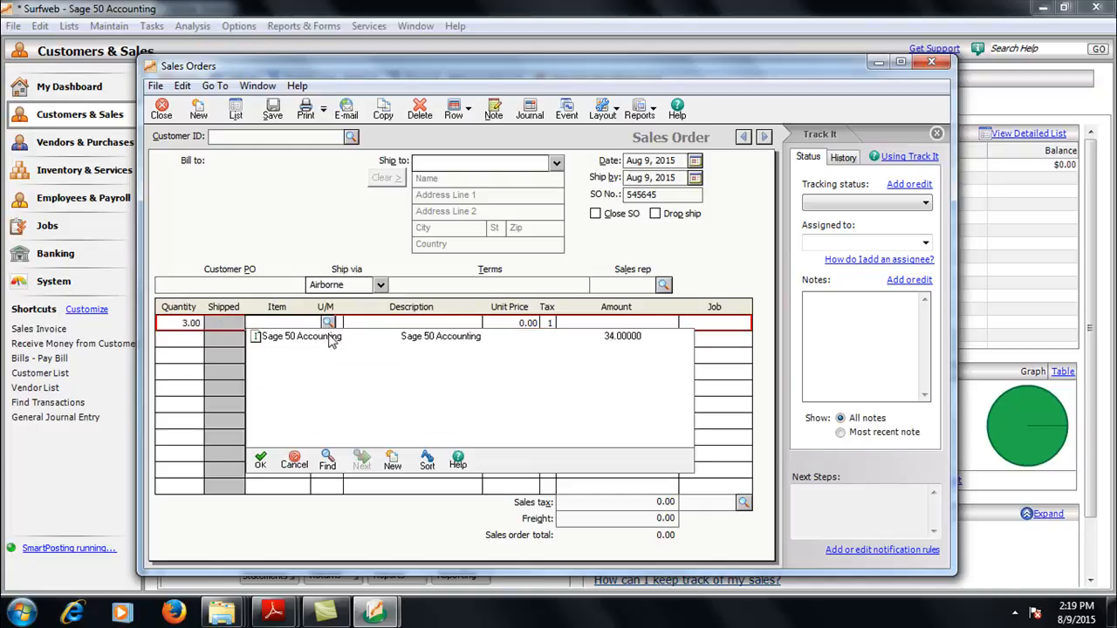
pyautogui.doubleClick(332, 340)
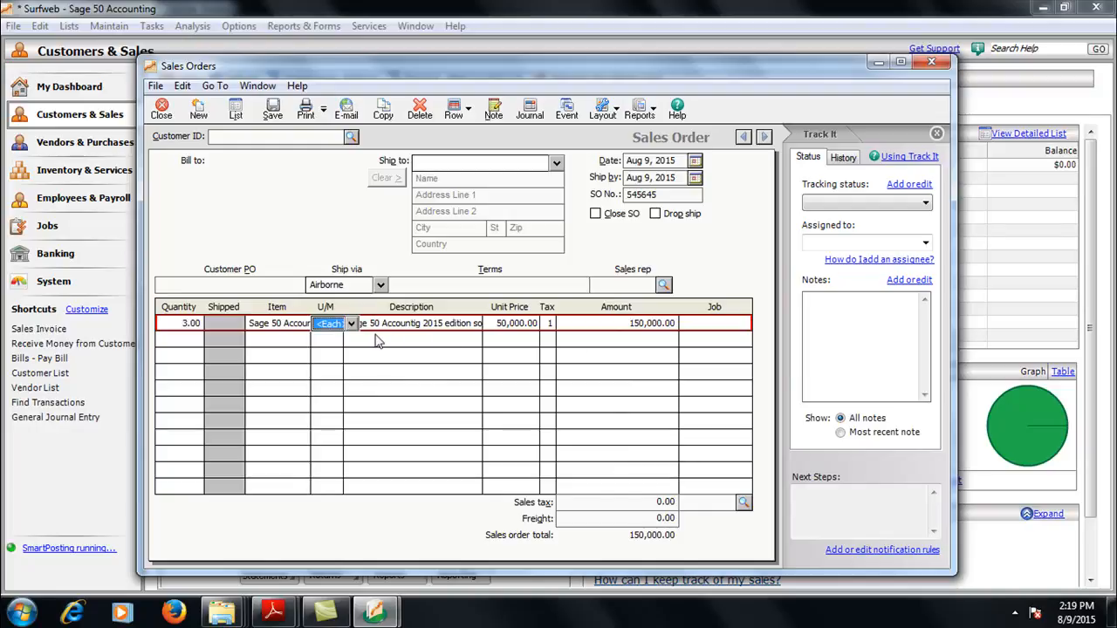
pyautogui.click(288, 324)
pyautogui.click(327, 324)
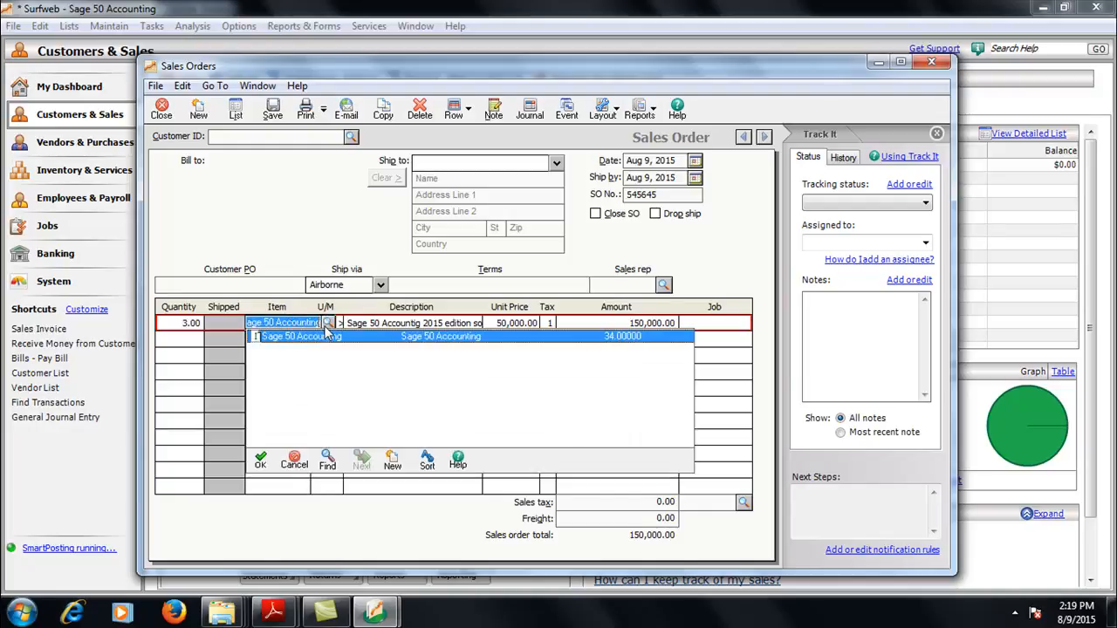
pyautogui.doubleClick(565, 339)
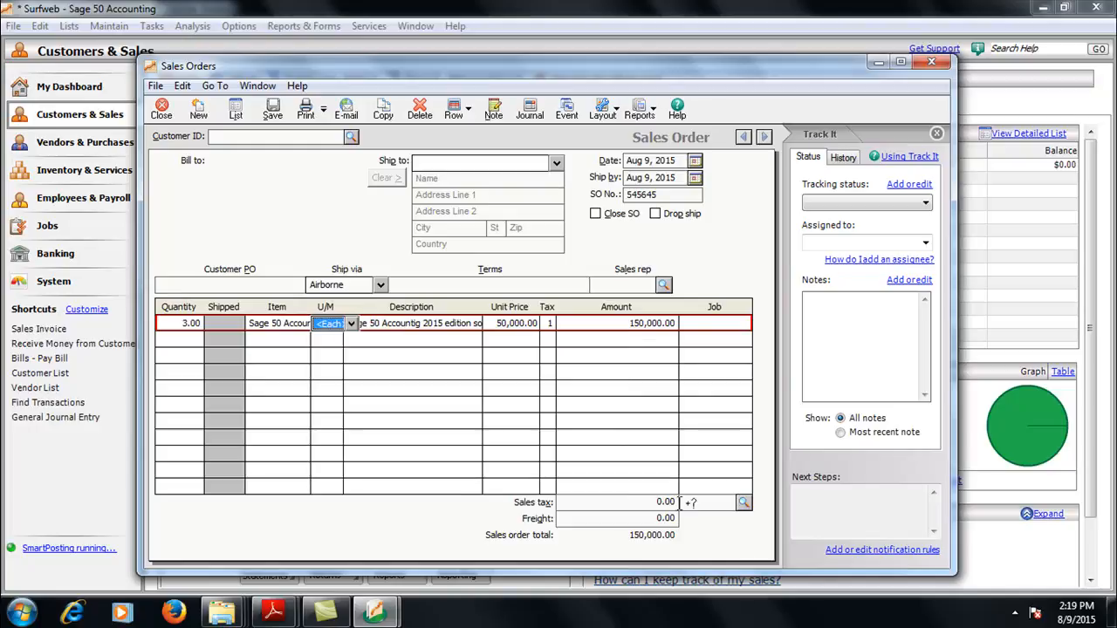
# Assign the existing customer to the sales order and save it, accepting the credit limit overrun, and close the form.
pyautogui.click(743, 504)
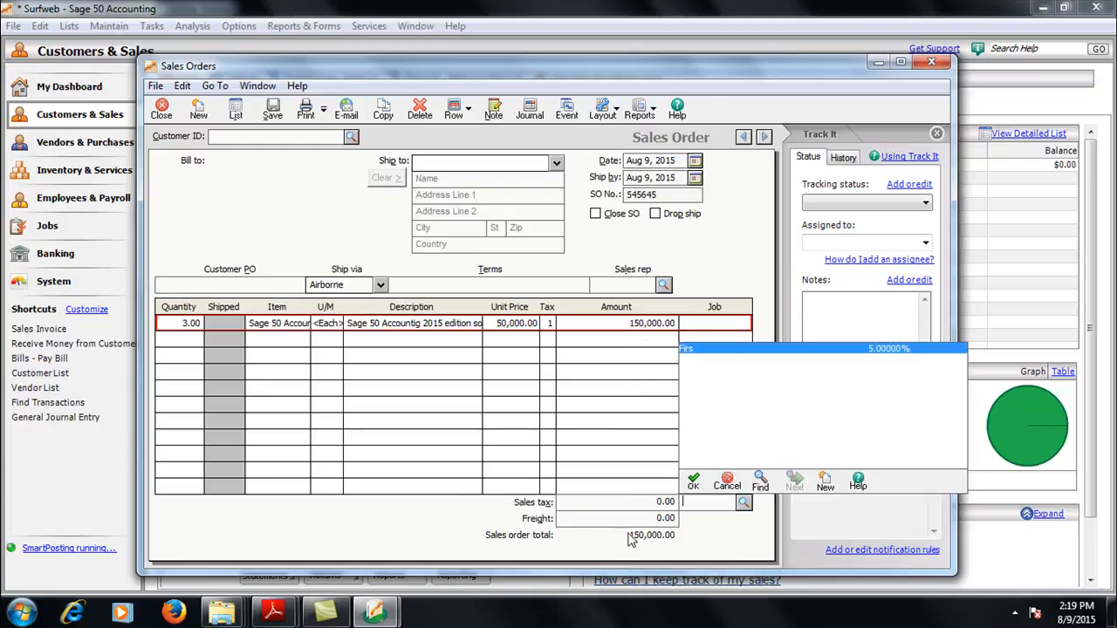
pyautogui.click(434, 513)
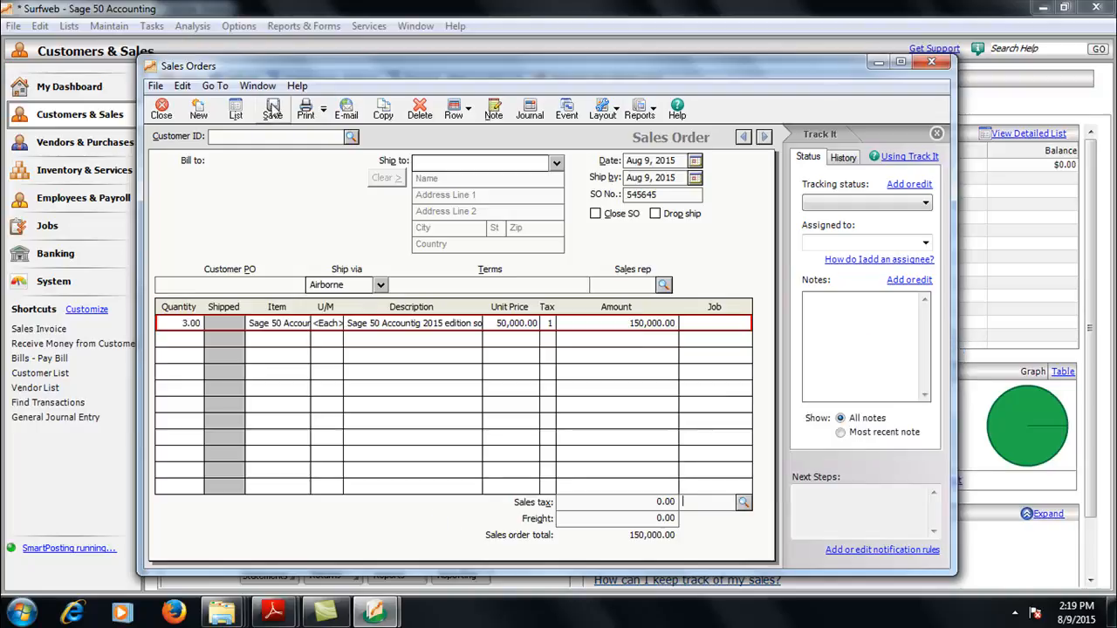
pyautogui.click(351, 138)
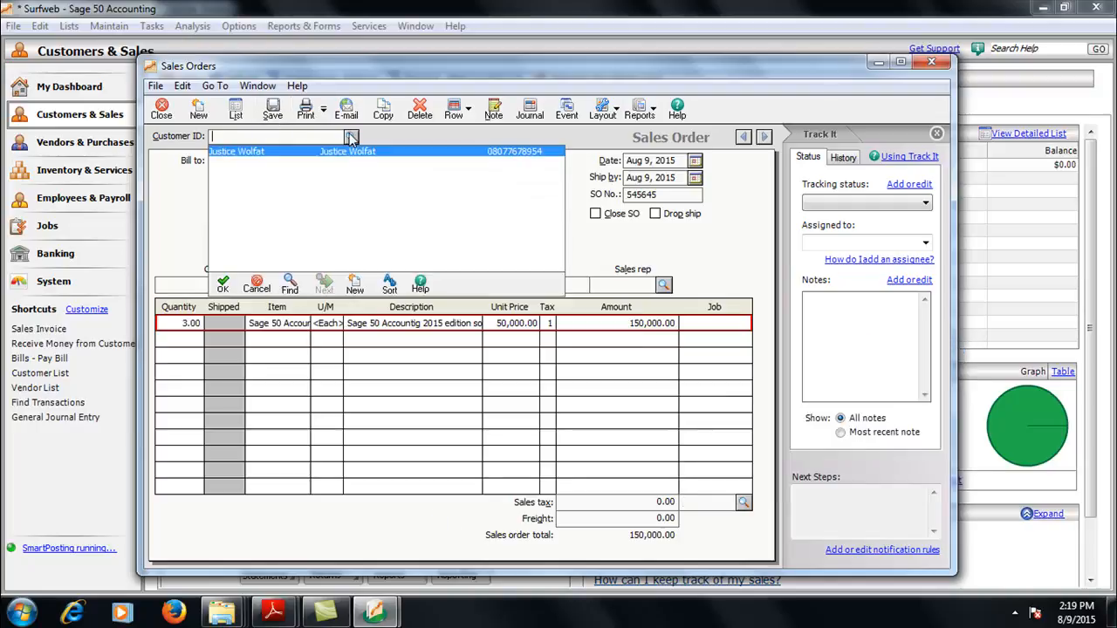
pyautogui.click(336, 154)
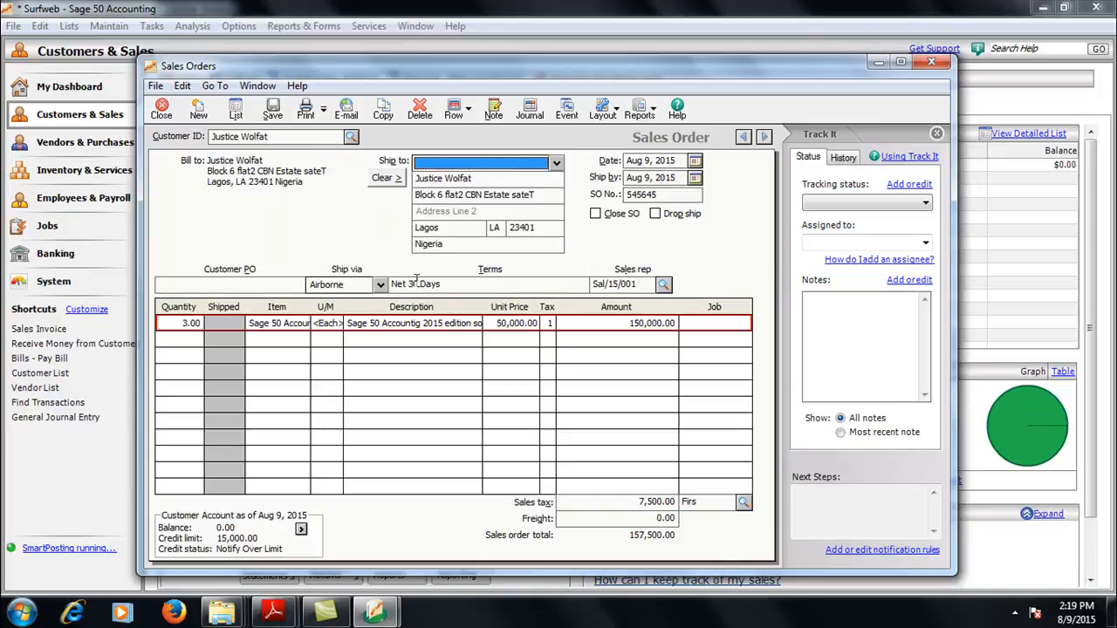
pyautogui.click(273, 111)
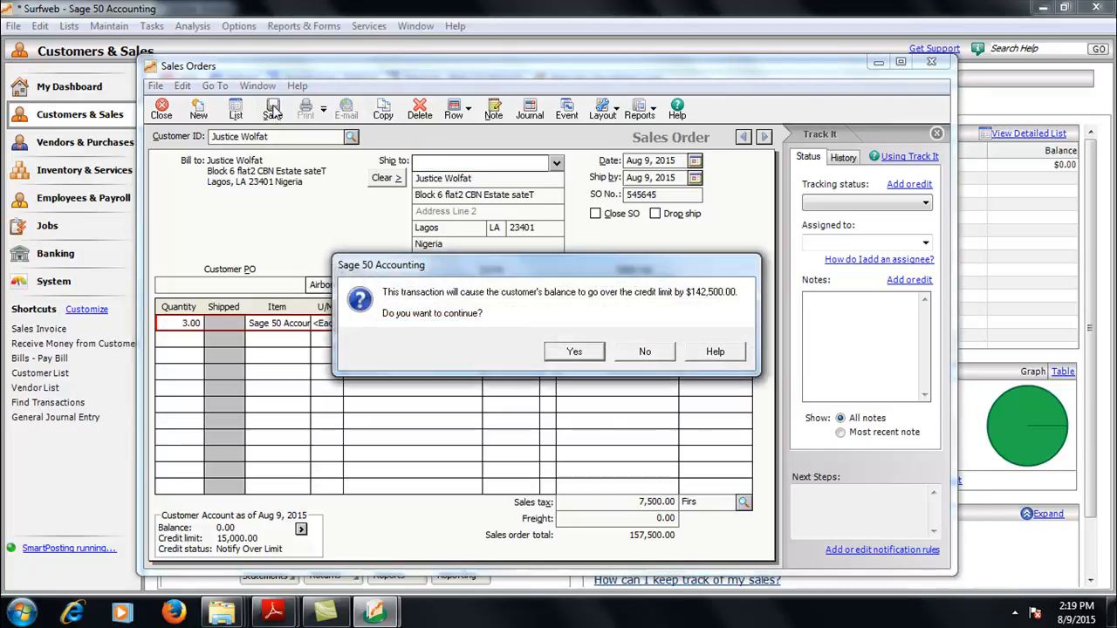
pyautogui.click(572, 352)
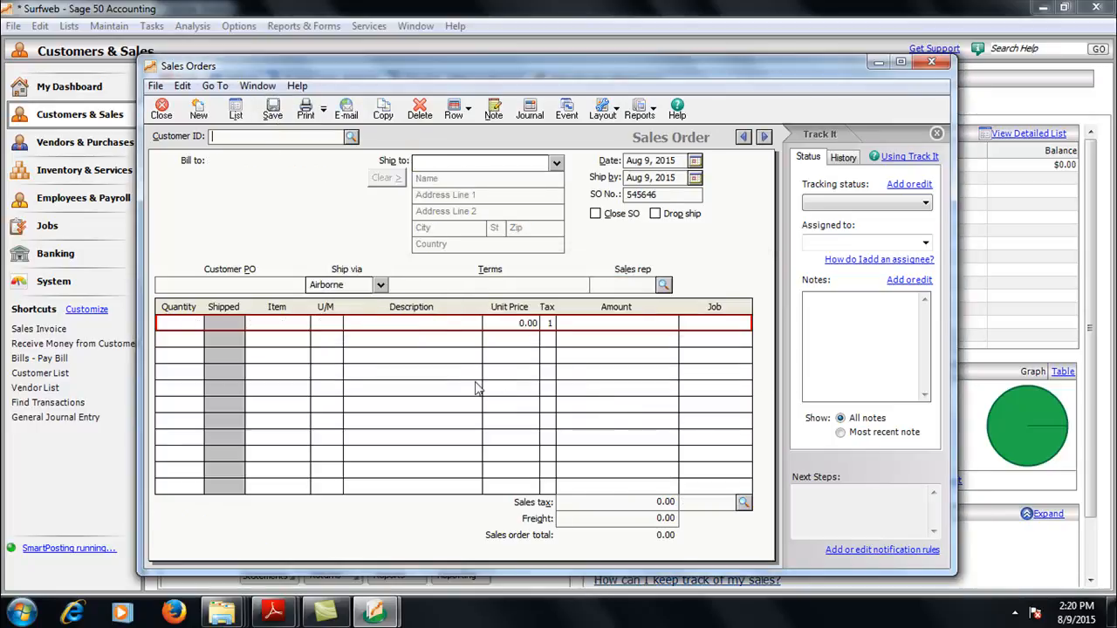
pyautogui.click(934, 64)
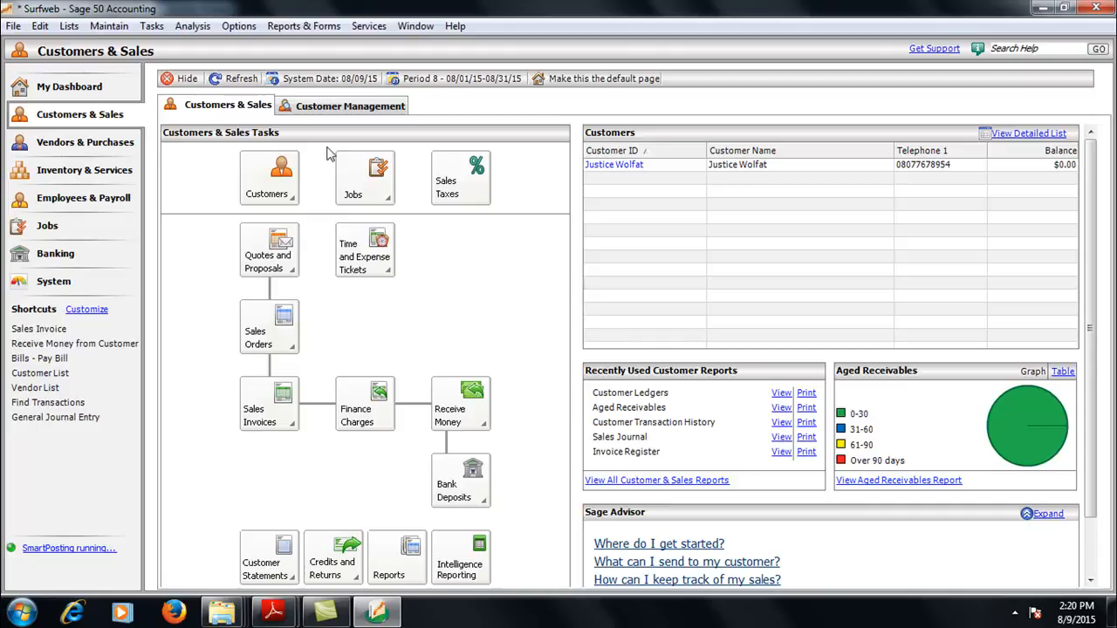
# Open the existing customer's maintenance record and examine its sales and receipts history.
pyautogui.click(110, 26)
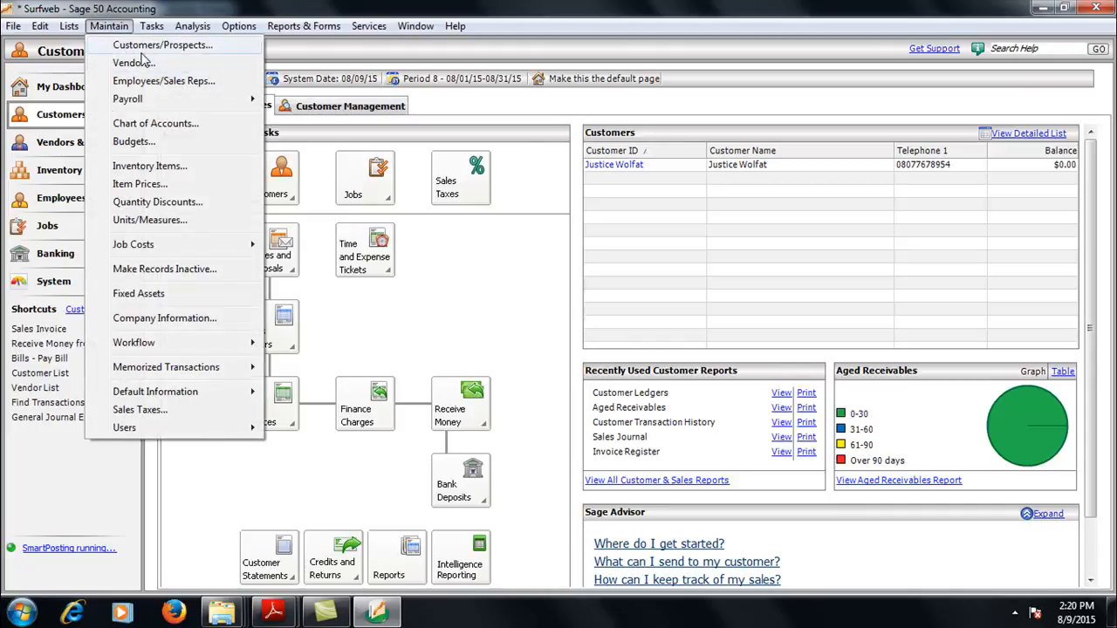
pyautogui.click(140, 48)
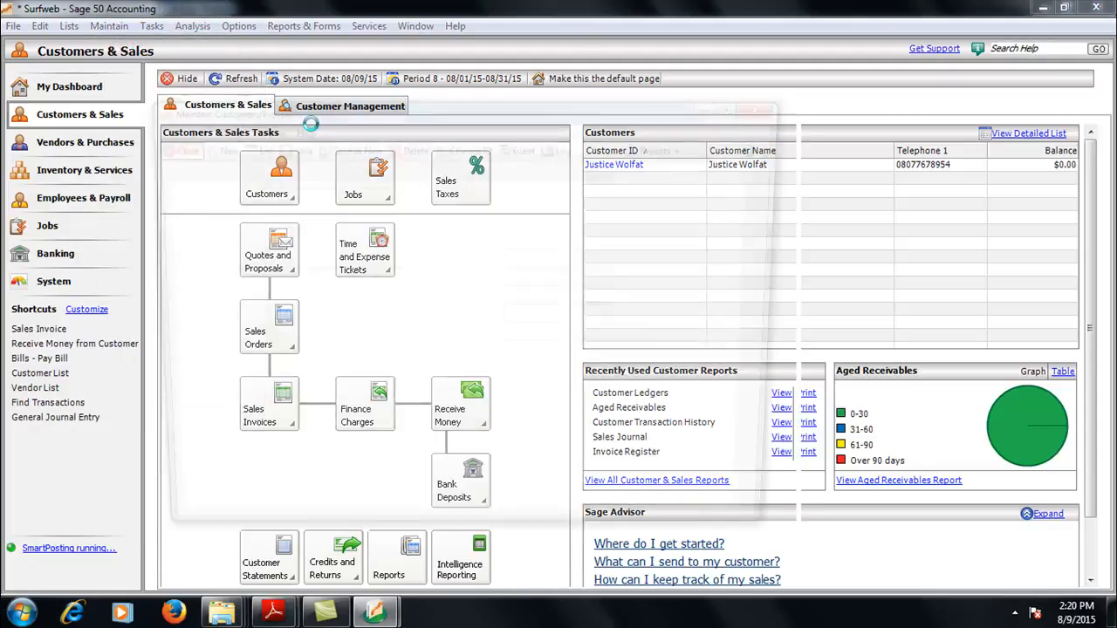
pyautogui.click(393, 194)
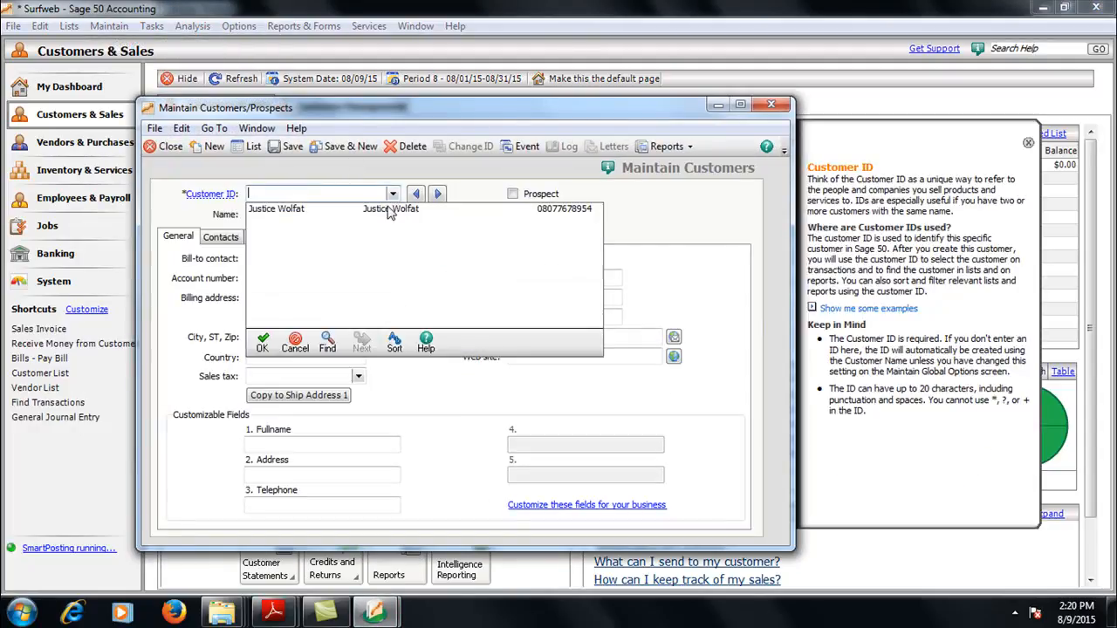
pyautogui.click(395, 210)
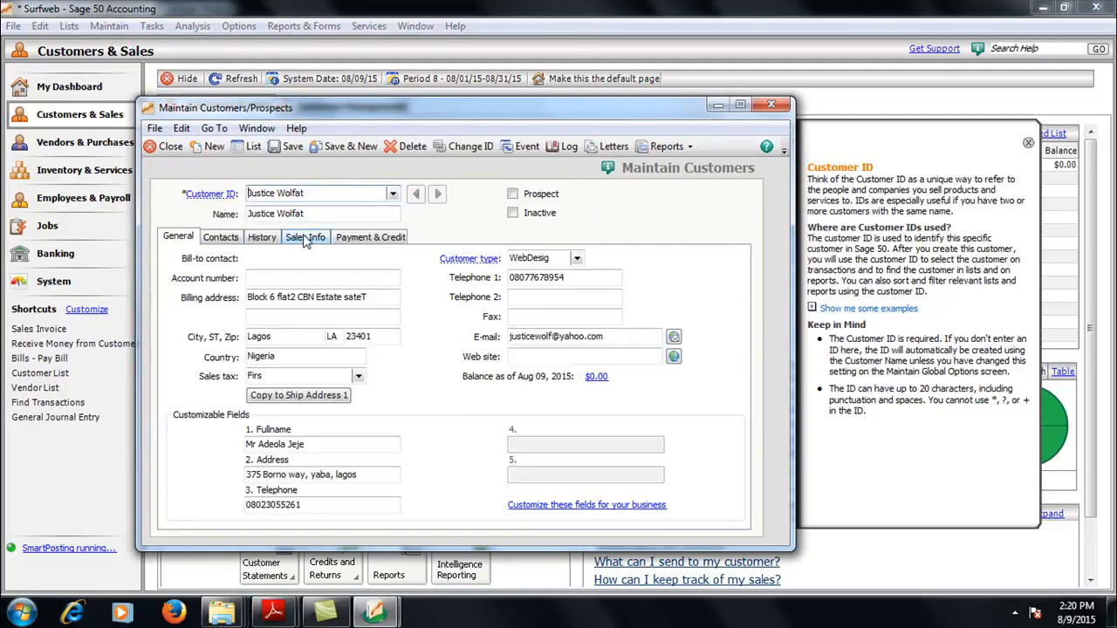
pyautogui.click(264, 240)
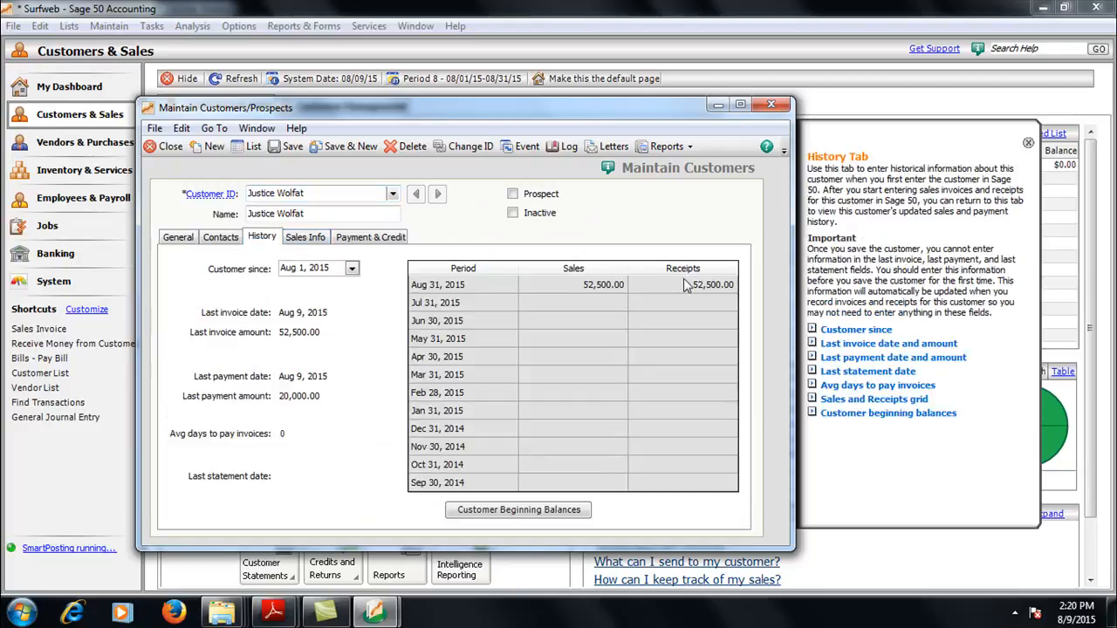
# Run the Sales Order Register report for the customer, dismiss the report customization tip and open the listed sales order.
pyautogui.click(692, 147)
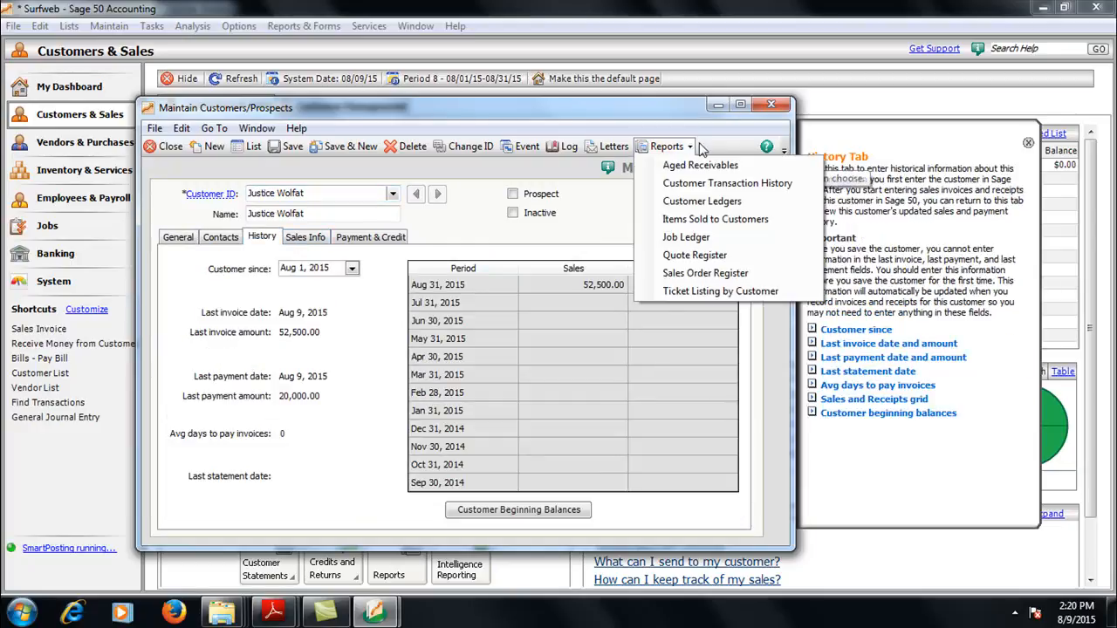
pyautogui.click(783, 115)
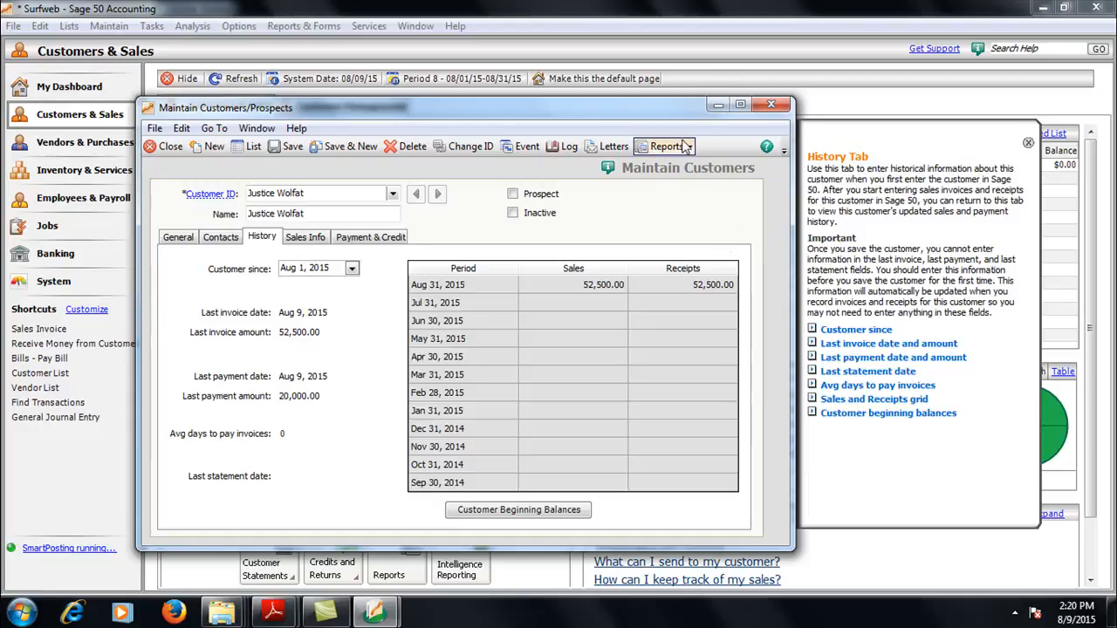
pyautogui.click(689, 149)
pyautogui.click(703, 273)
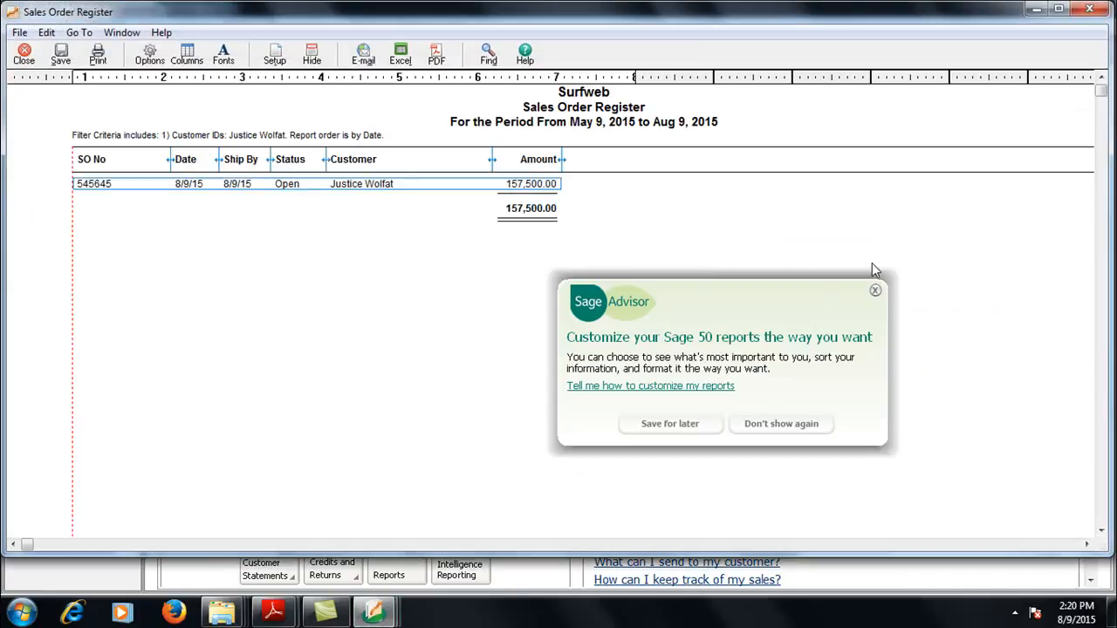
pyautogui.click(876, 291)
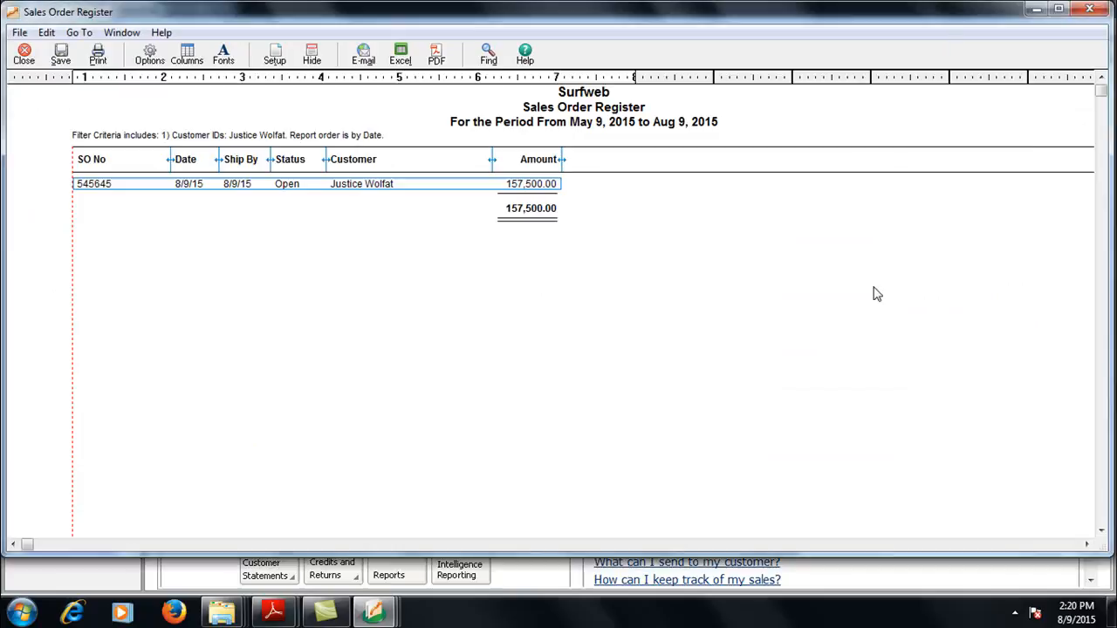
pyautogui.doubleClick(350, 185)
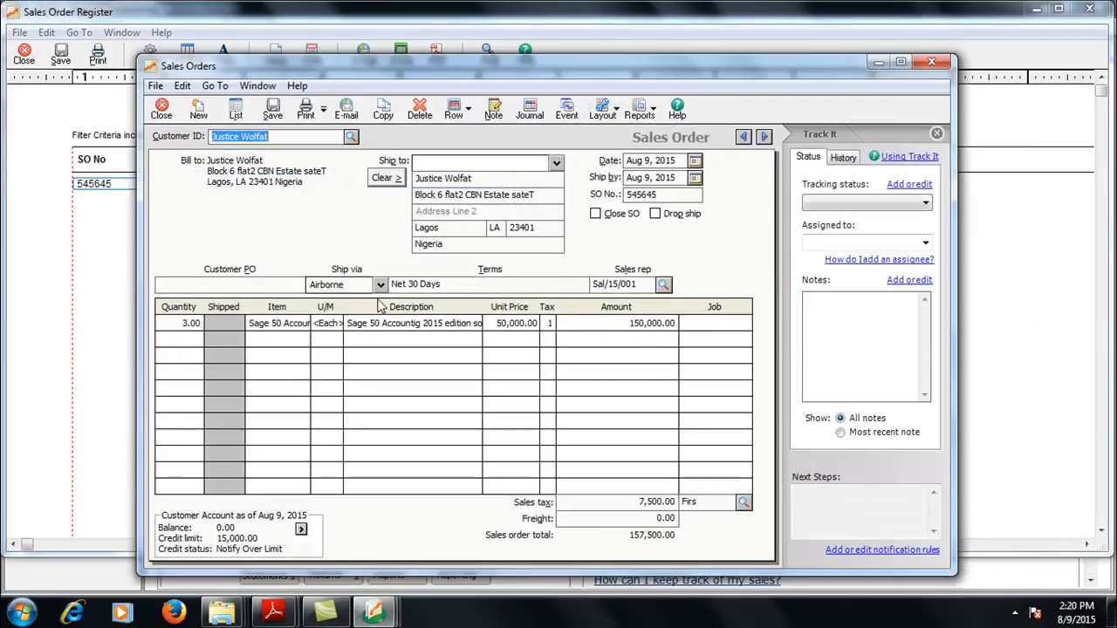
# Review the available price levels for the Sage 50 Accounting line and set its unit price to 49,500.00.
pyautogui.click(517, 323)
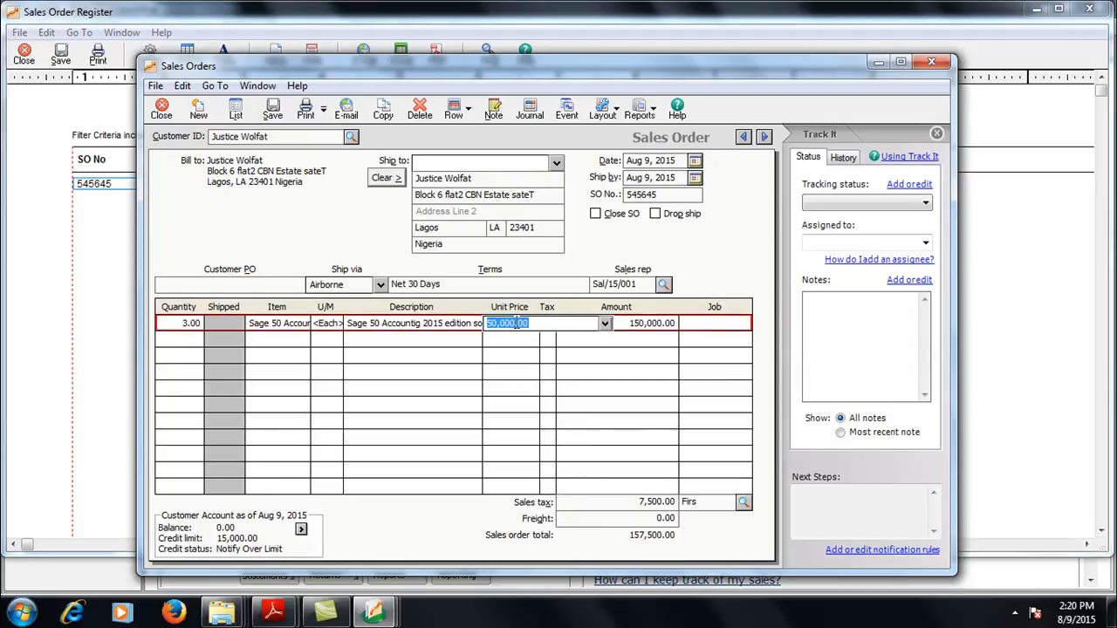
pyautogui.click(605, 324)
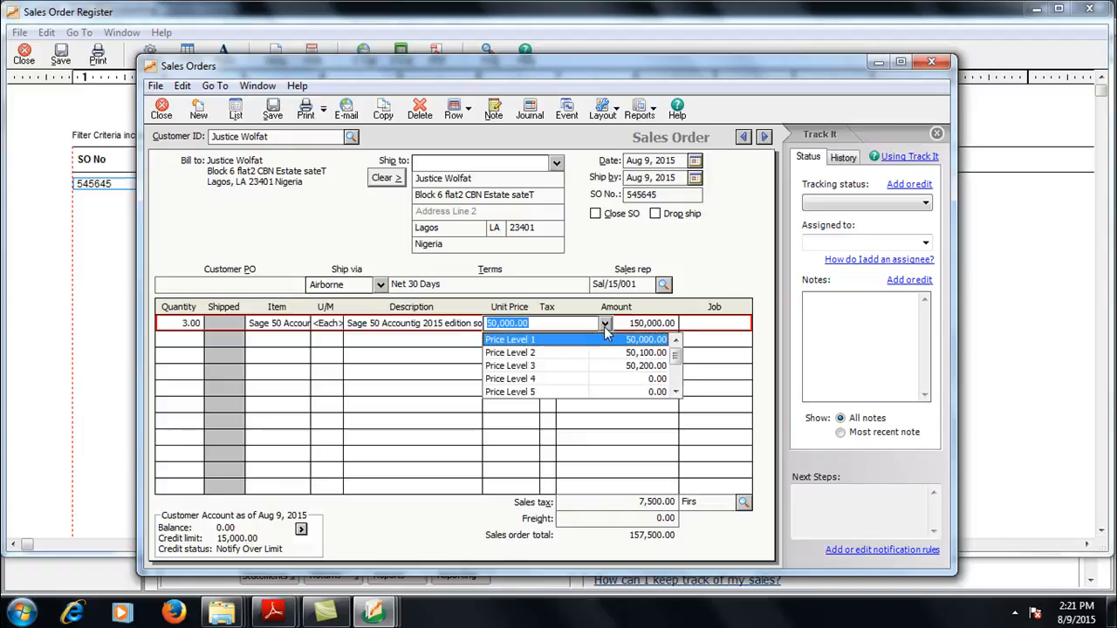
pyautogui.click(616, 380)
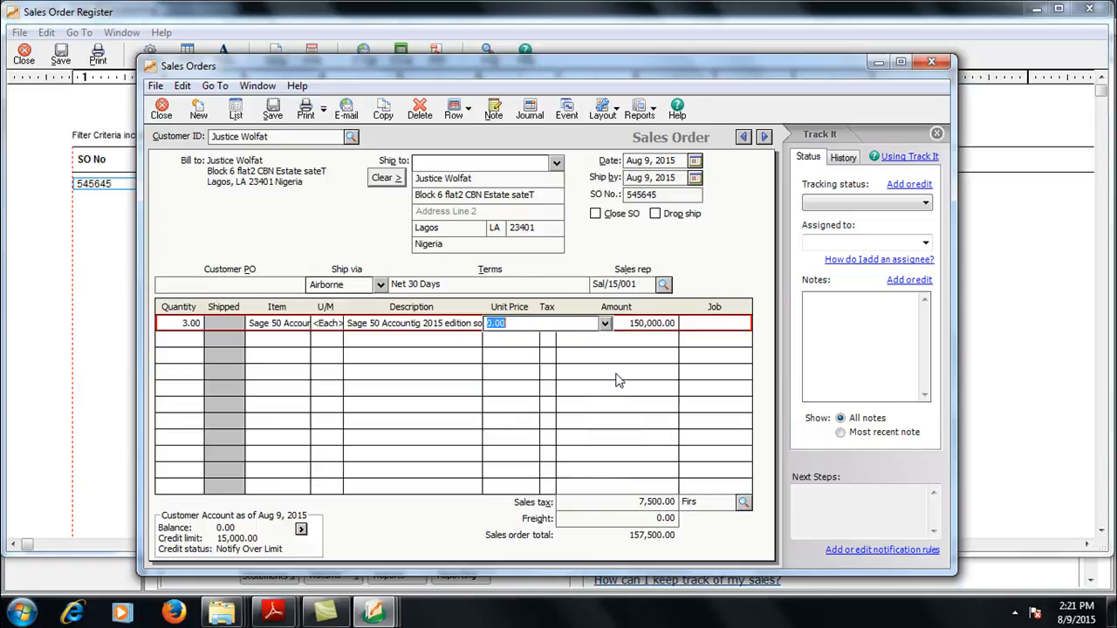
pyautogui.click(604, 324)
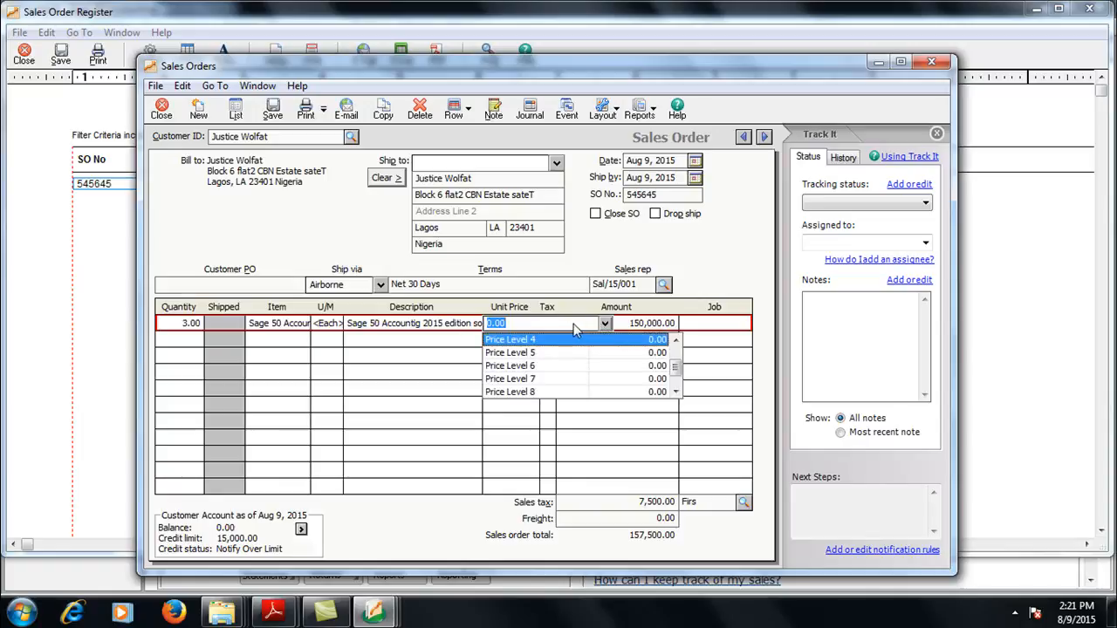
pyautogui.click(675, 341)
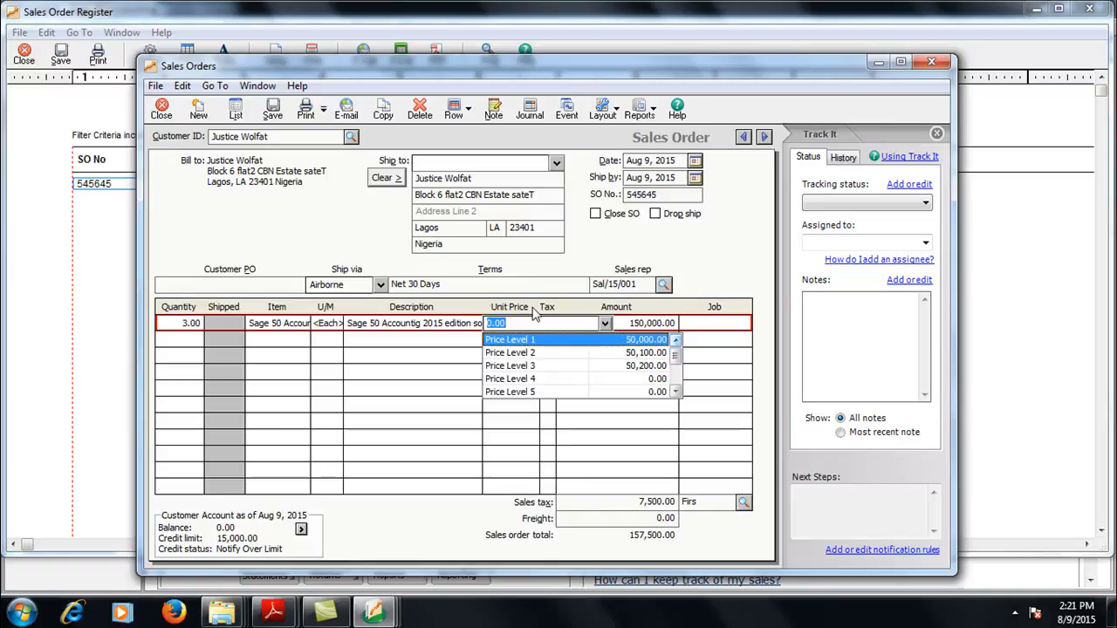
pyautogui.click(534, 309)
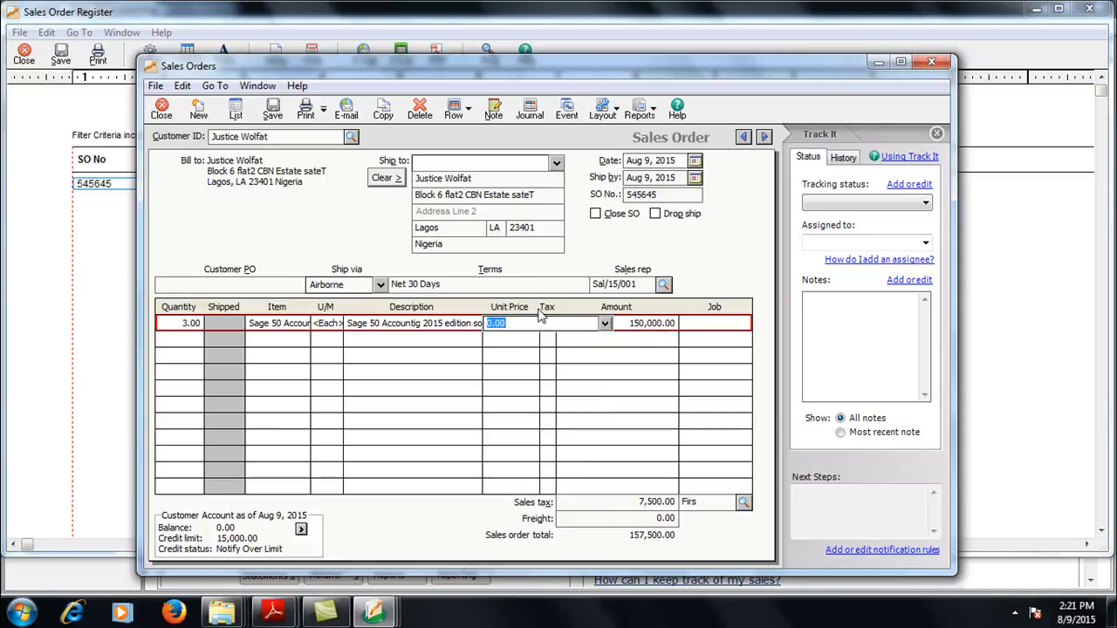
pyautogui.write('49,50')
pyautogui.press('Tab')
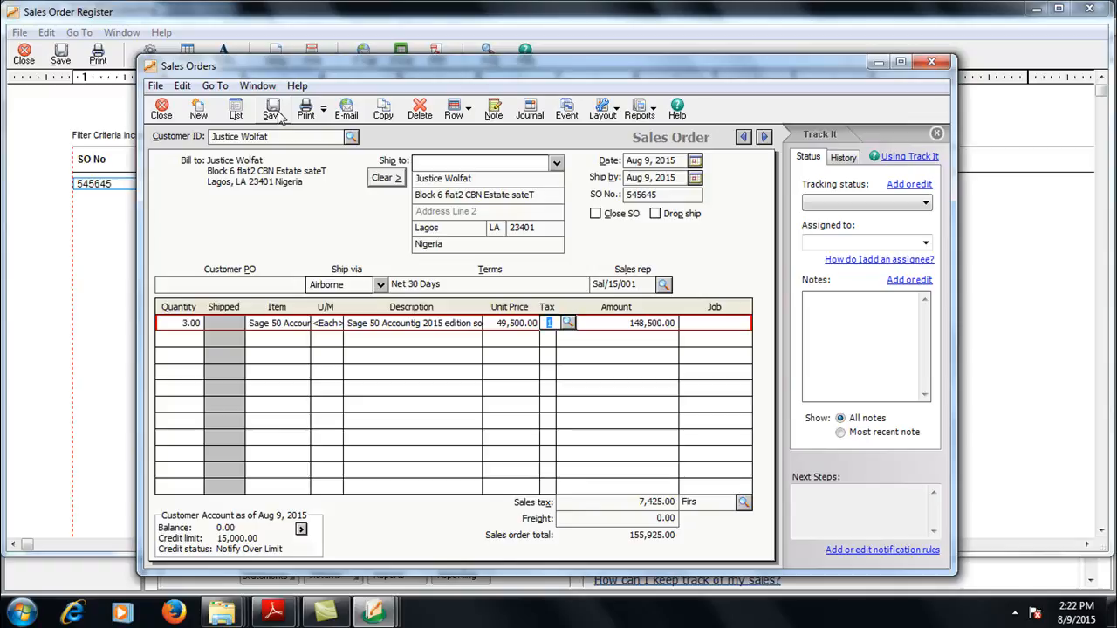
# Extend the description of the Sage 50 Accounting line with a note naming the customer.
pyautogui.click(466, 329)
pyautogui.click(464, 324)
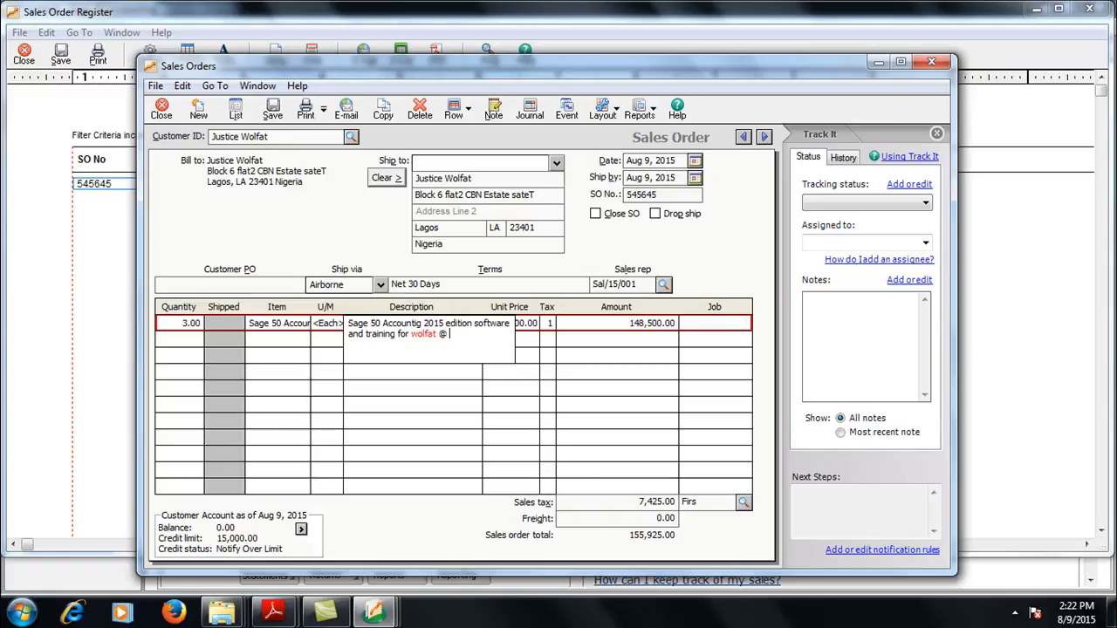
pyautogui.write('3')
pyautogui.press('Tab')
pyautogui.press('Tab')
pyautogui.press('Tab')
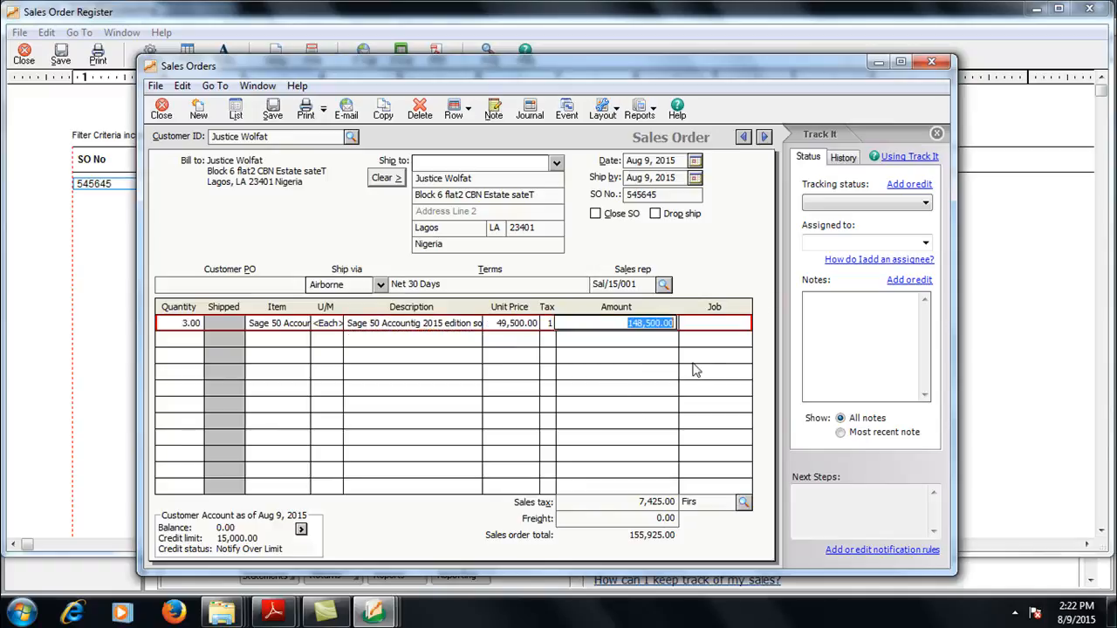
pyautogui.press('Tab')
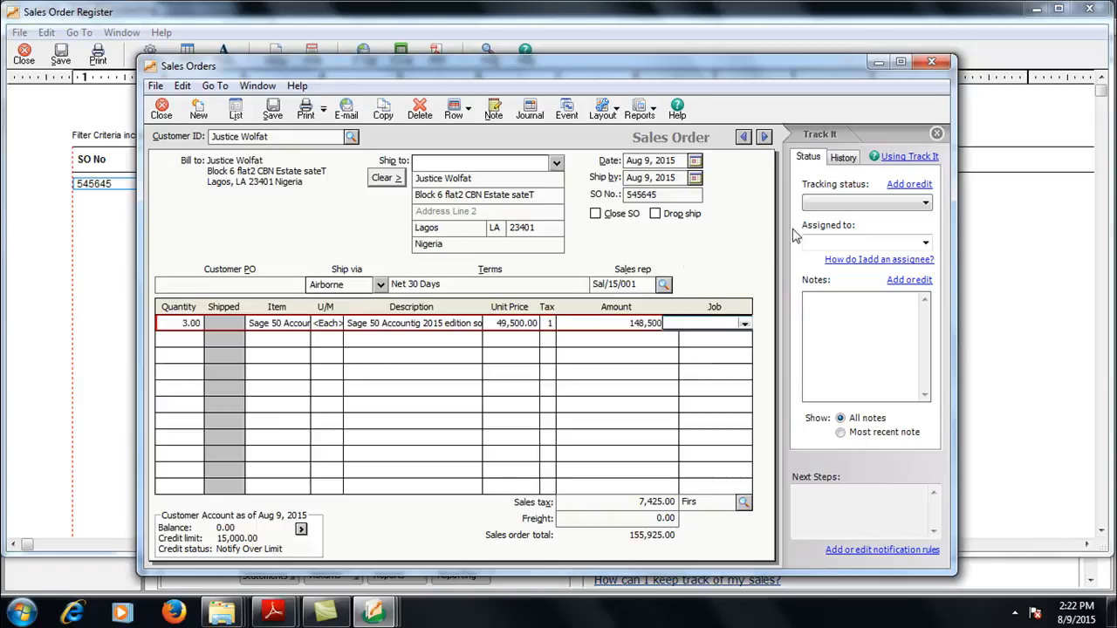
pyautogui.press('Tab')
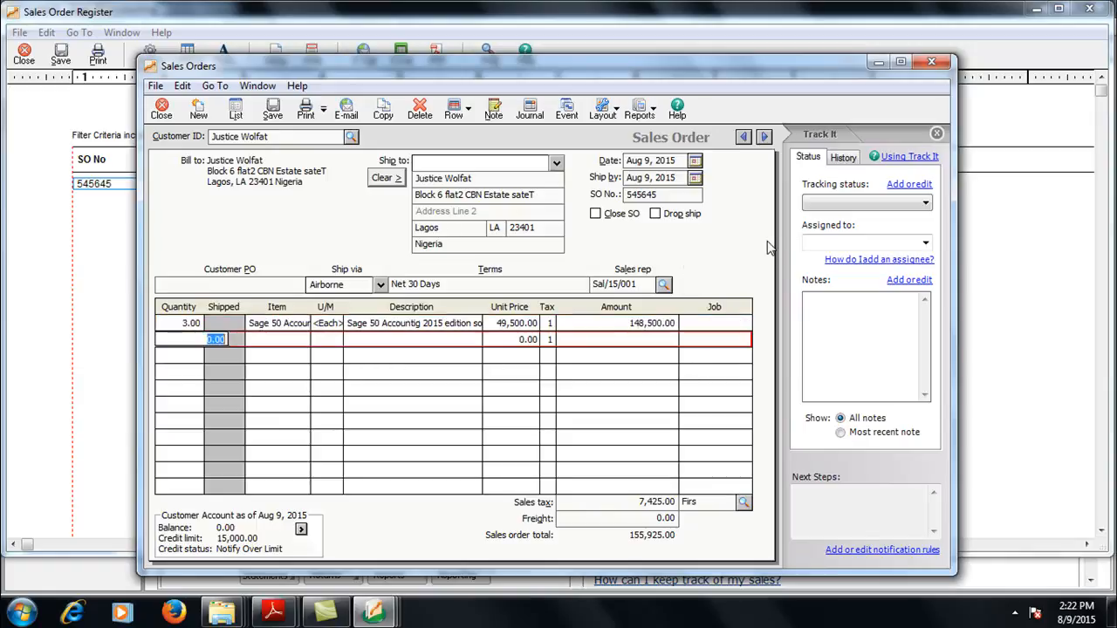
# Save the revised sales order and close the order form, the Sales Order Register and the customer record.
pyautogui.click(272, 115)
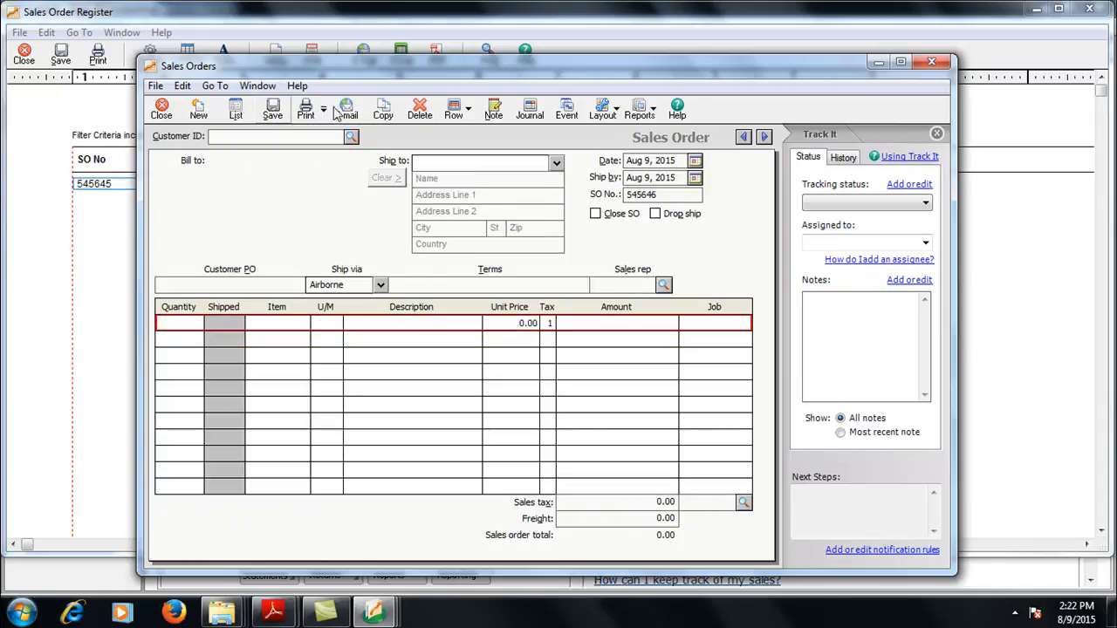
pyautogui.click(162, 109)
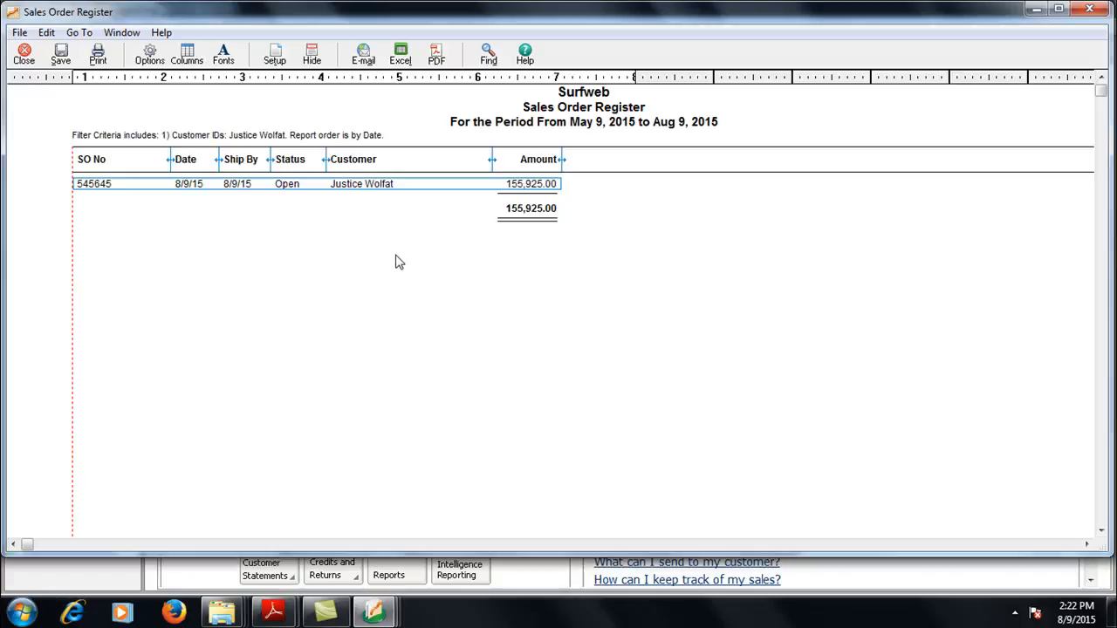
pyautogui.click(26, 56)
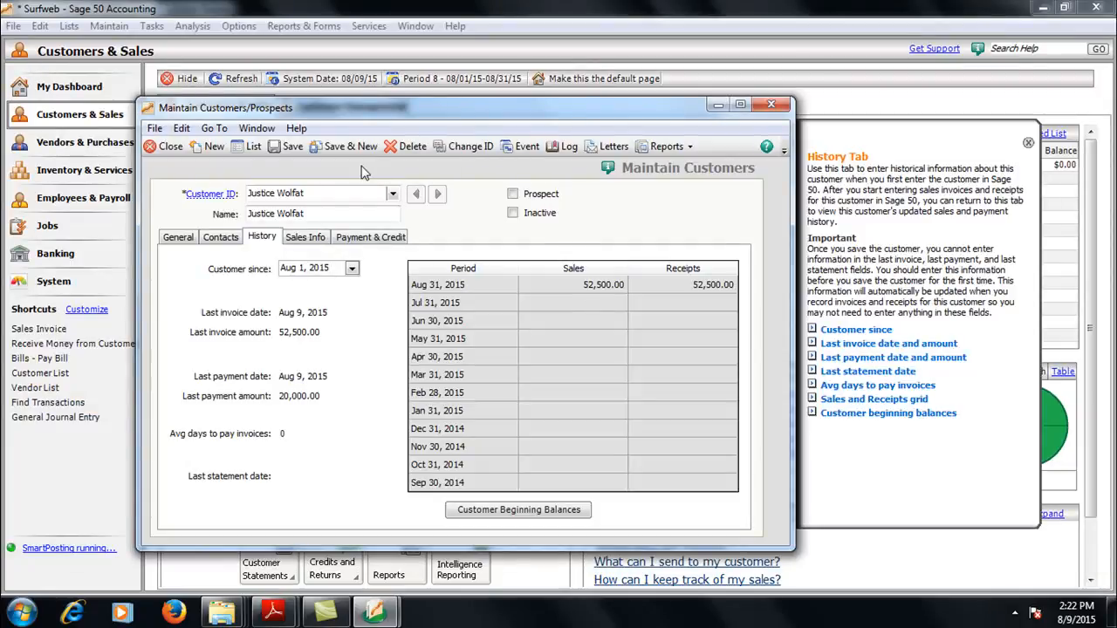
pyautogui.click(170, 146)
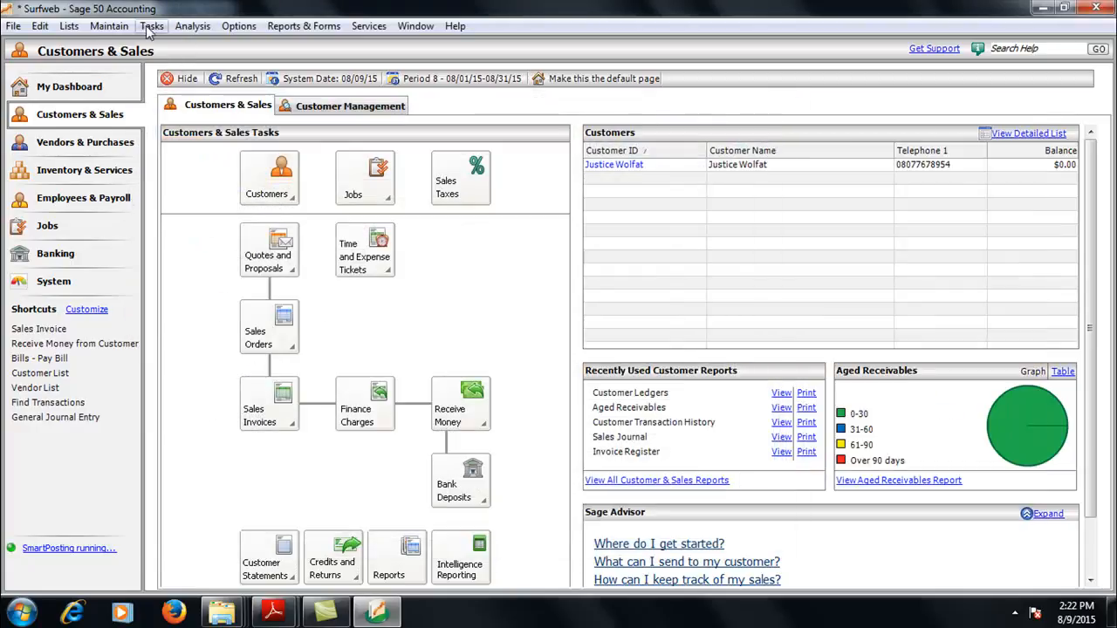
pyautogui.click(152, 26)
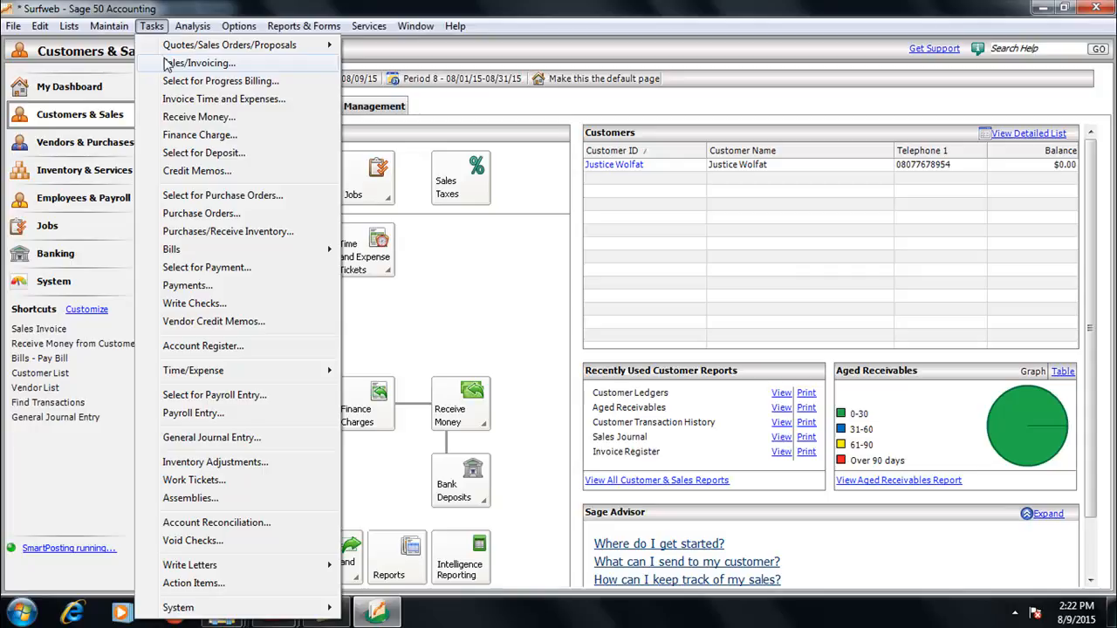
pyautogui.moveTo(191, 27)
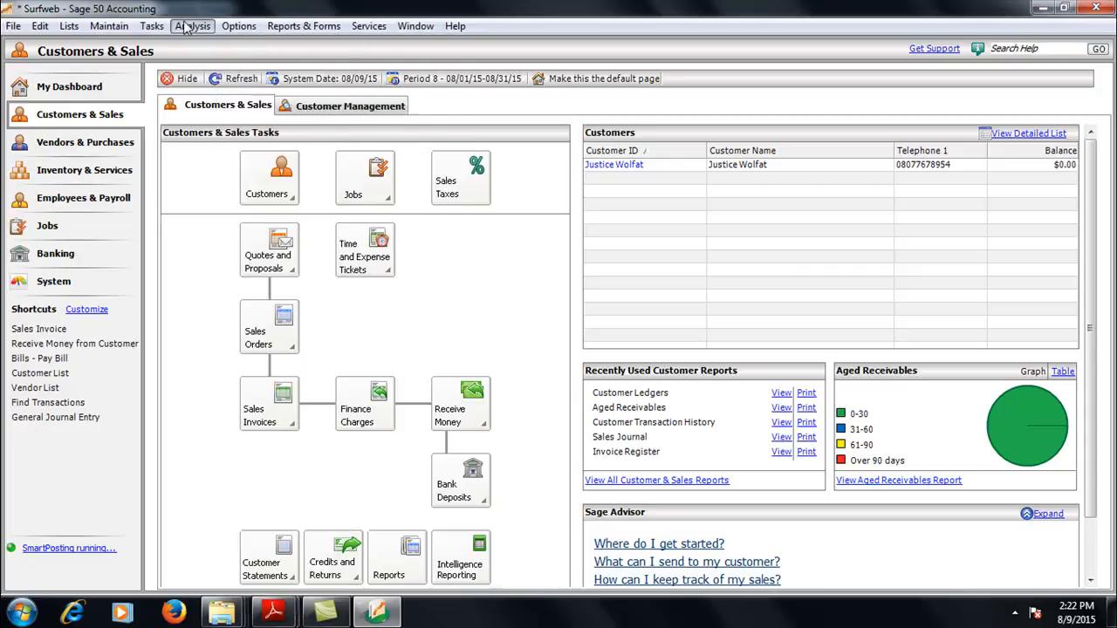
pyautogui.moveTo(154, 26)
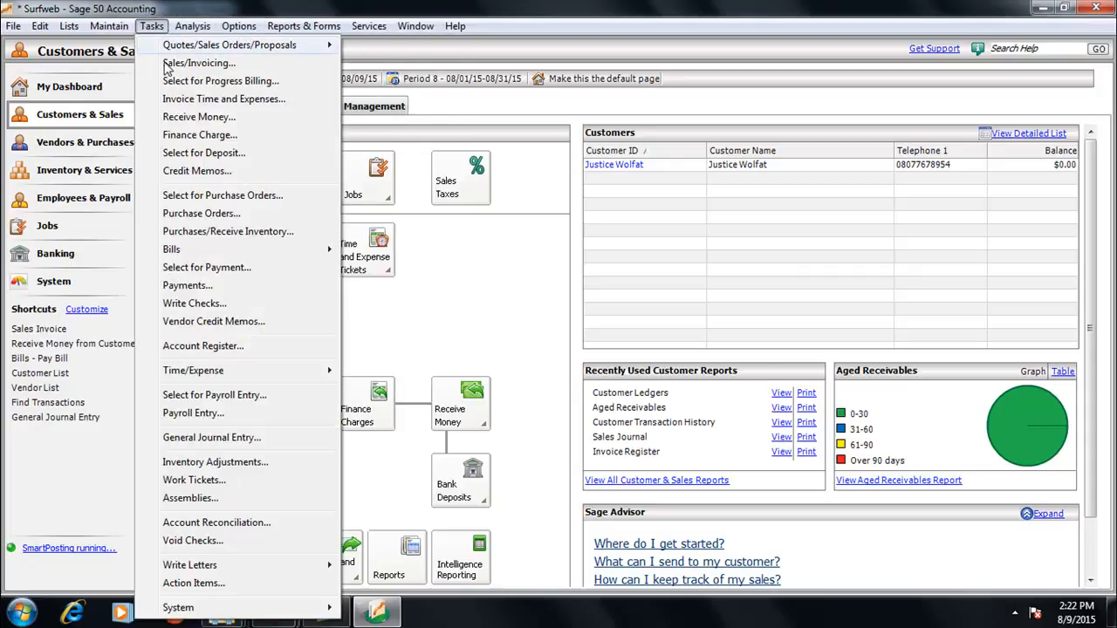
pyautogui.click(187, 122)
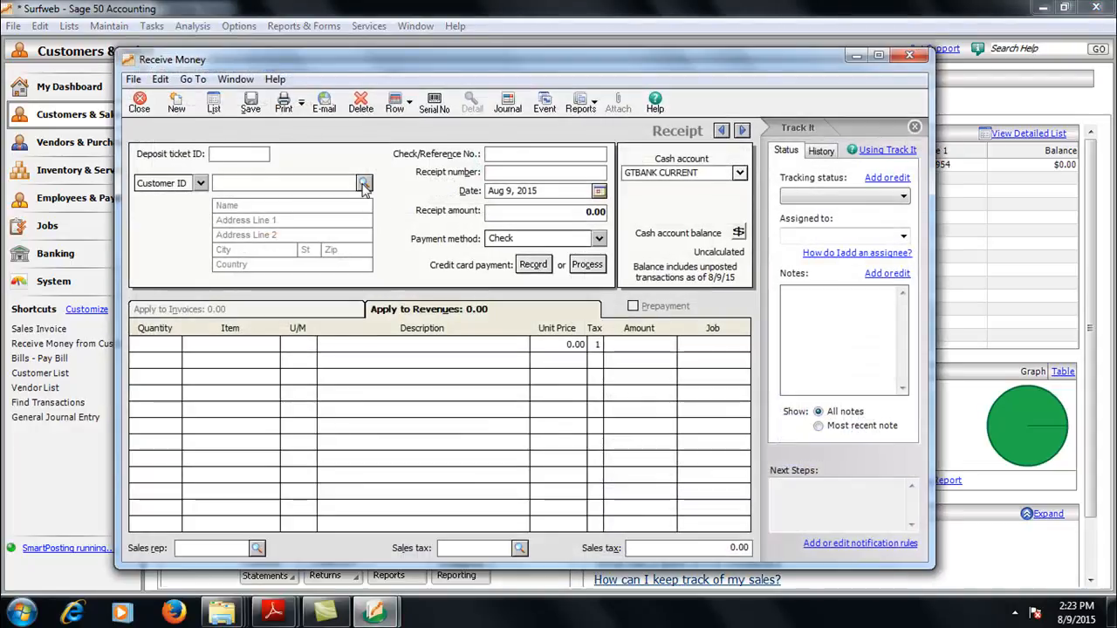
pyautogui.click(363, 182)
pyautogui.doubleClick(316, 202)
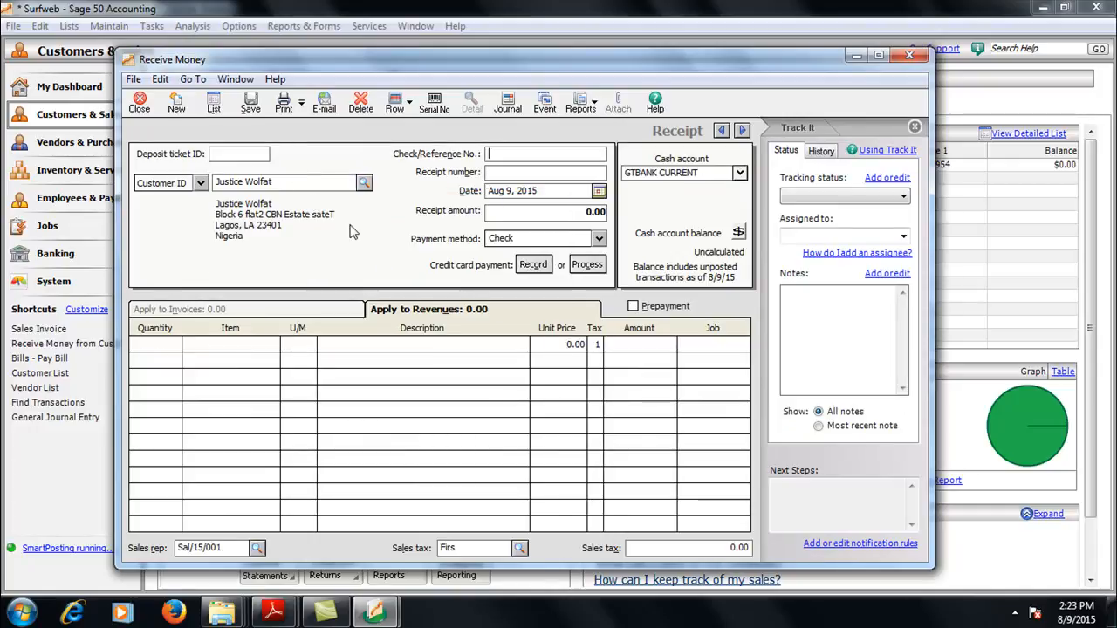
pyautogui.click(908, 58)
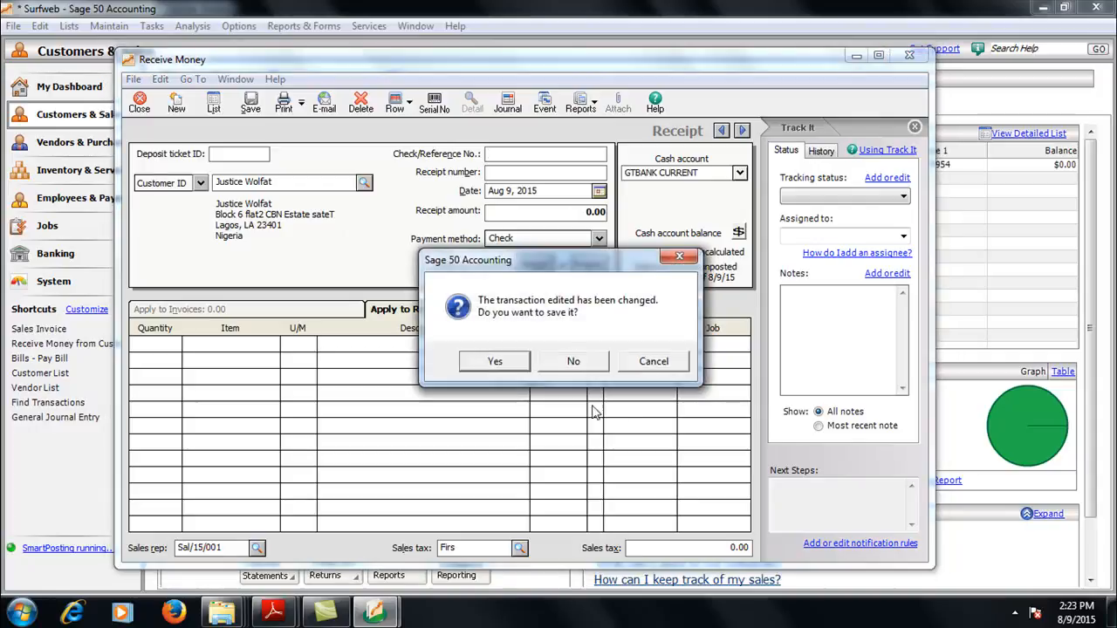
pyautogui.click(568, 361)
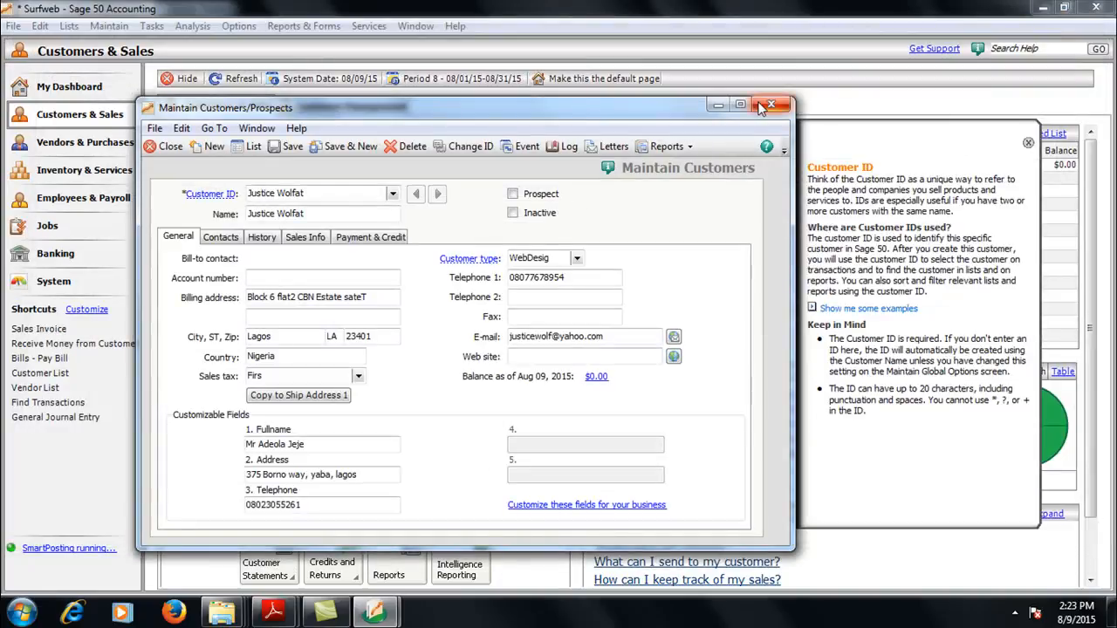
# Check the sales and receipts history in the customer's maintenance record and close the record.
pyautogui.click(268, 237)
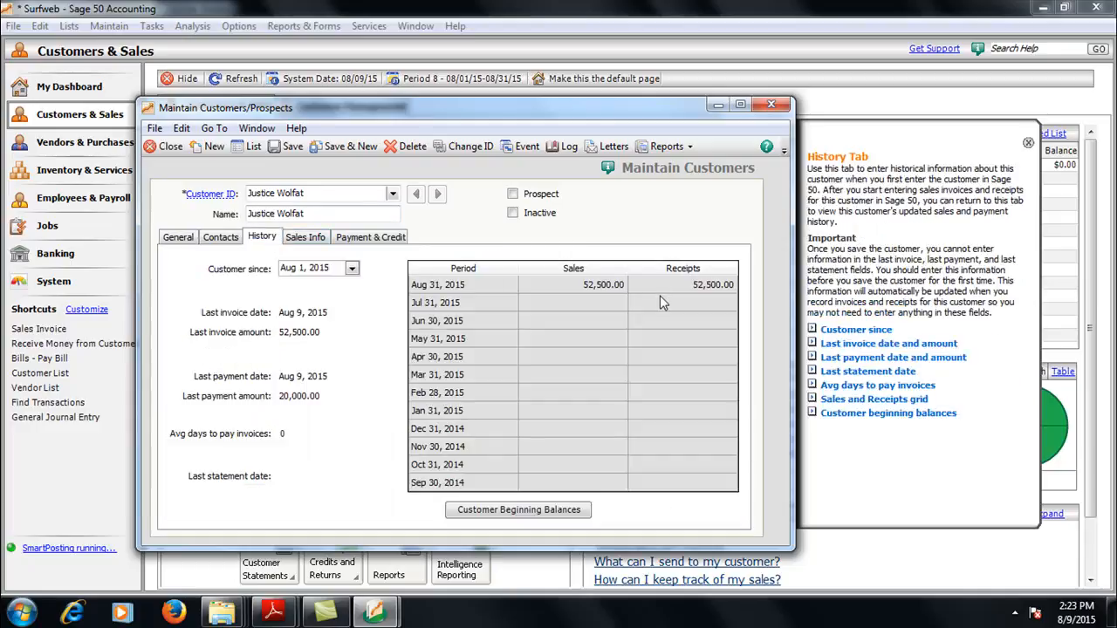
pyautogui.click(769, 105)
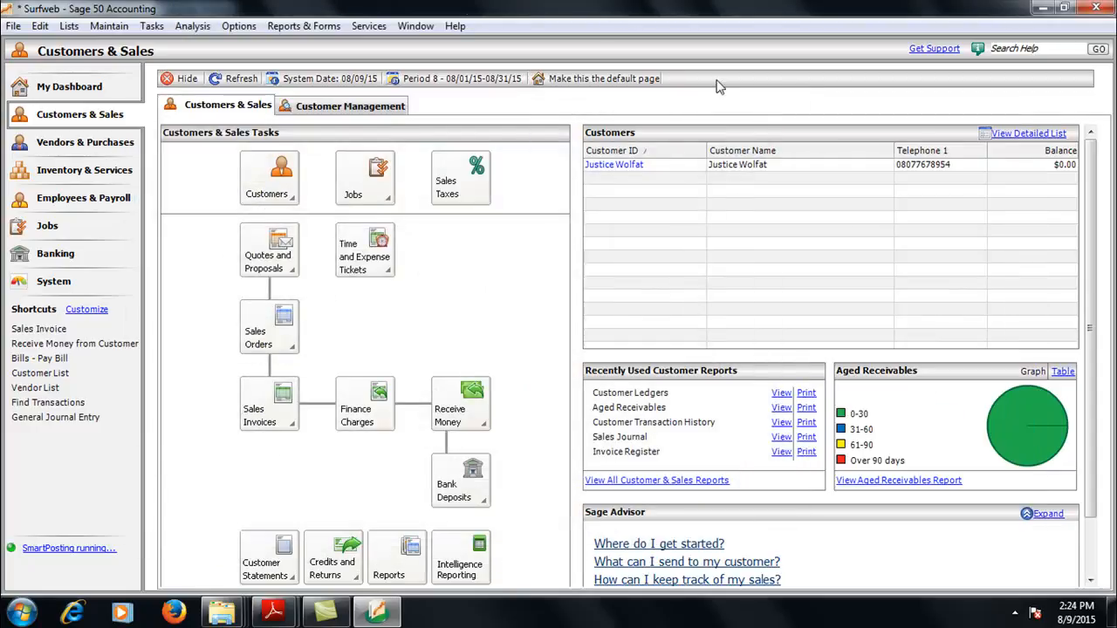
# Start a new sales invoice for the existing customer and apply it to the customer's open sales order.
pyautogui.click(152, 25)
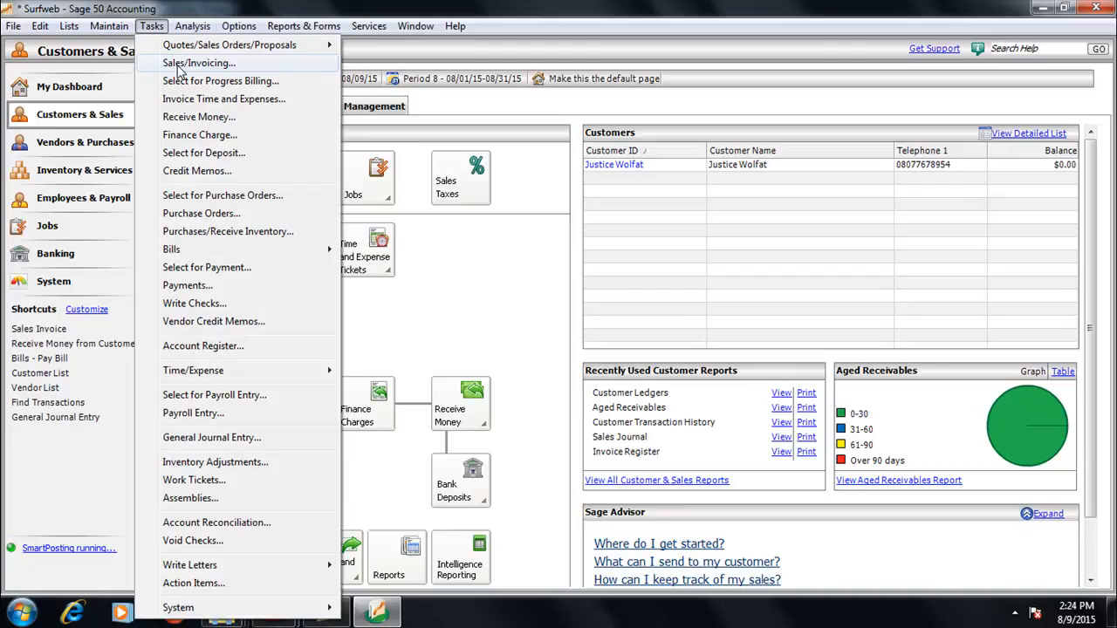
pyautogui.click(179, 63)
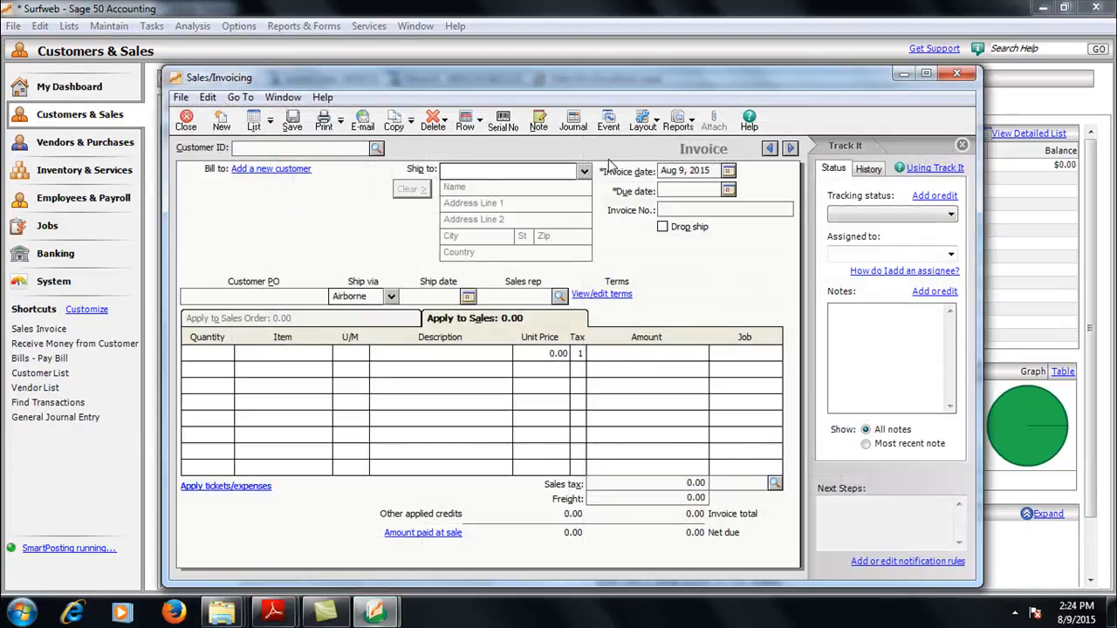
pyautogui.click(376, 149)
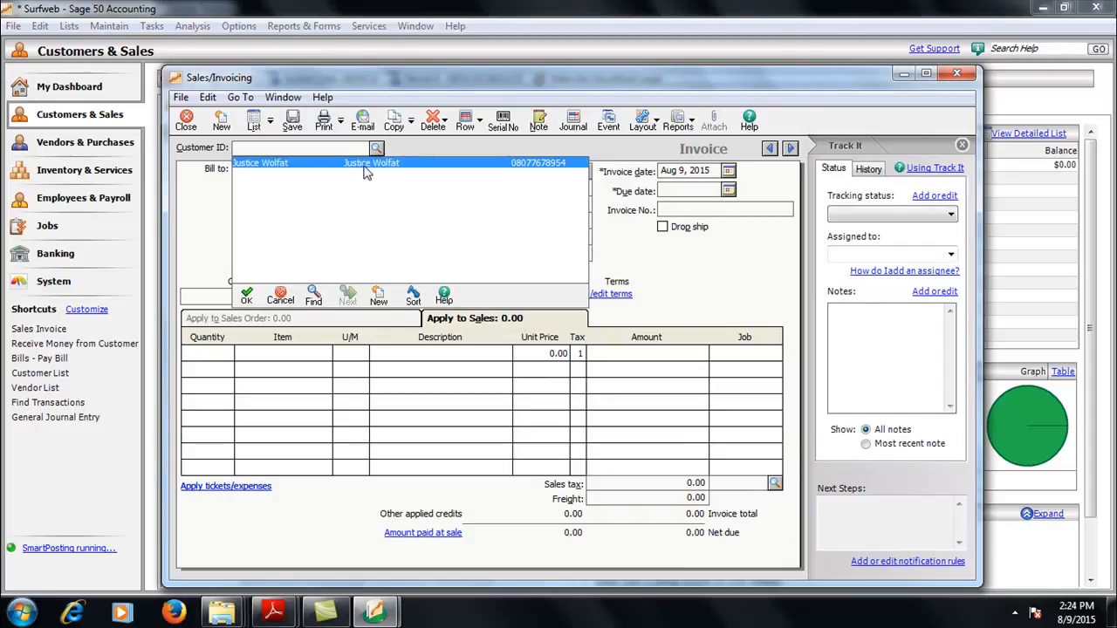
pyautogui.click(371, 168)
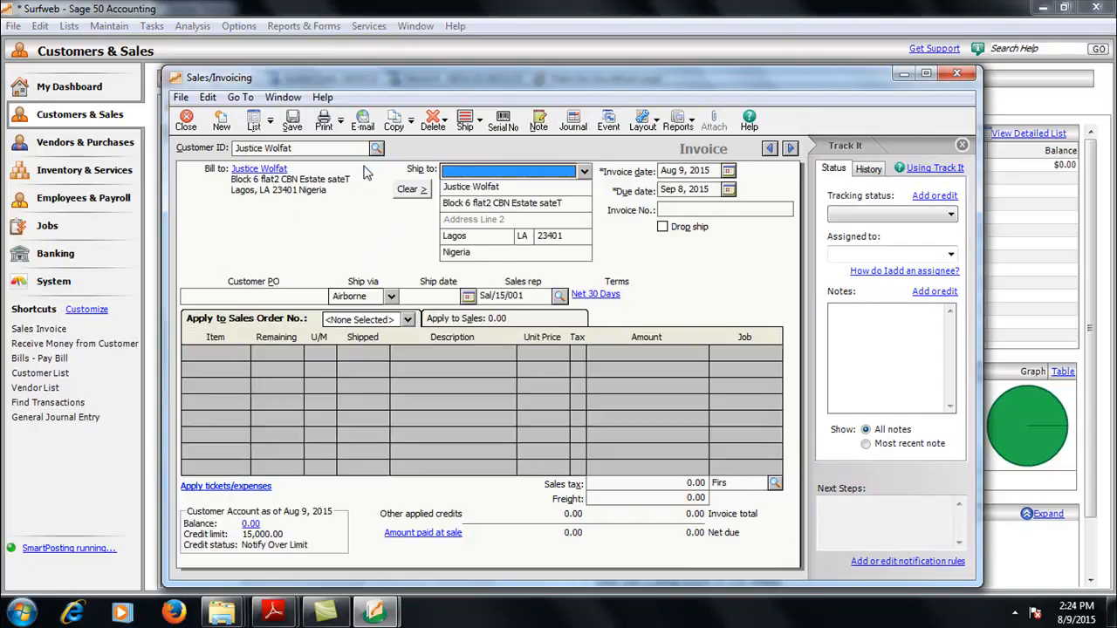
pyautogui.click(406, 321)
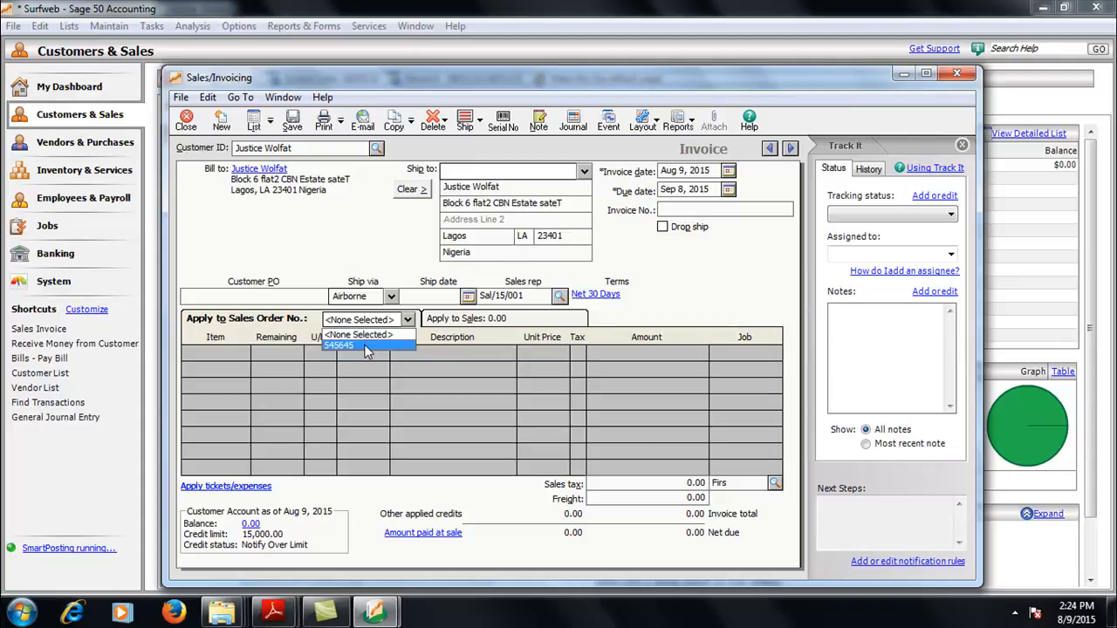
pyautogui.click(367, 347)
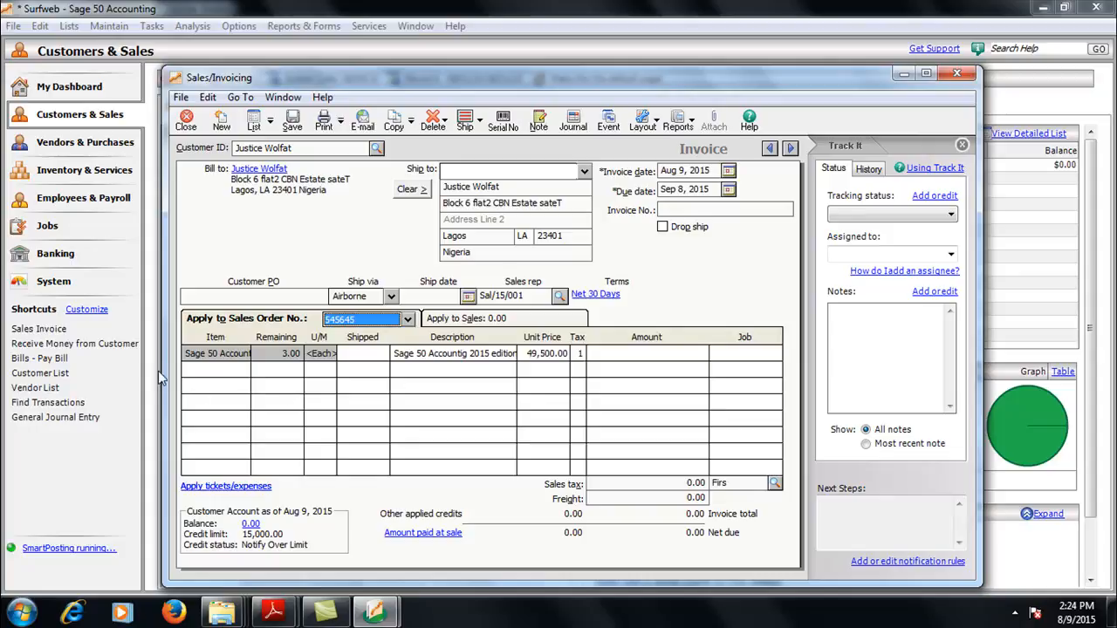
# Move the sales invoice form aside and open the Sales Order Register report from the customer's maintenance record.
pyautogui.click(603, 353)
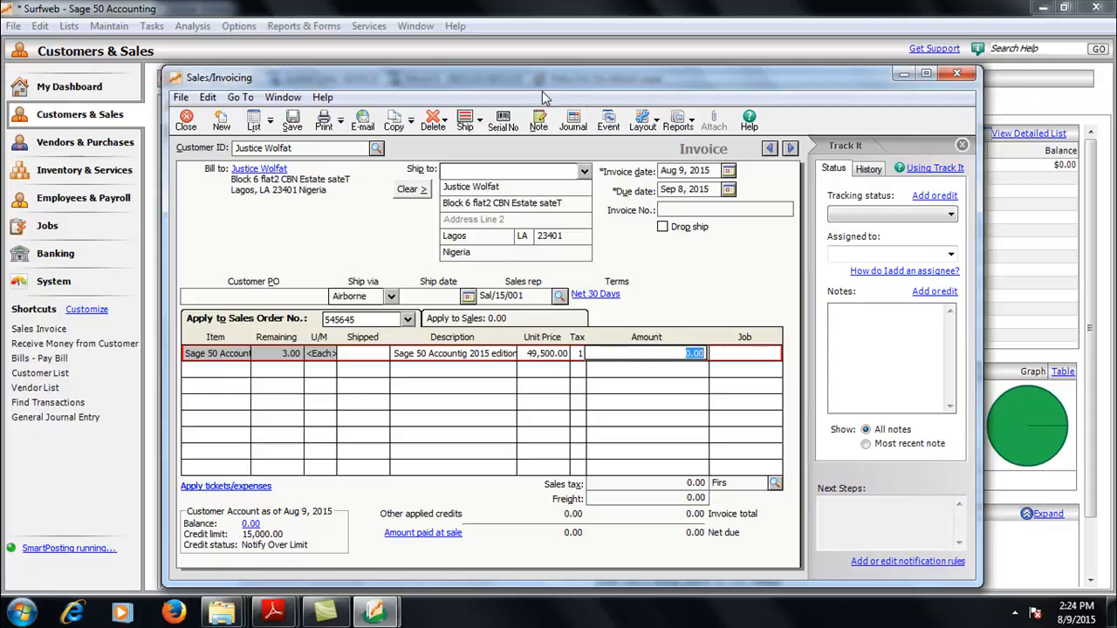
pyautogui.moveTo(543, 91); pyautogui.dragTo(407, 116)
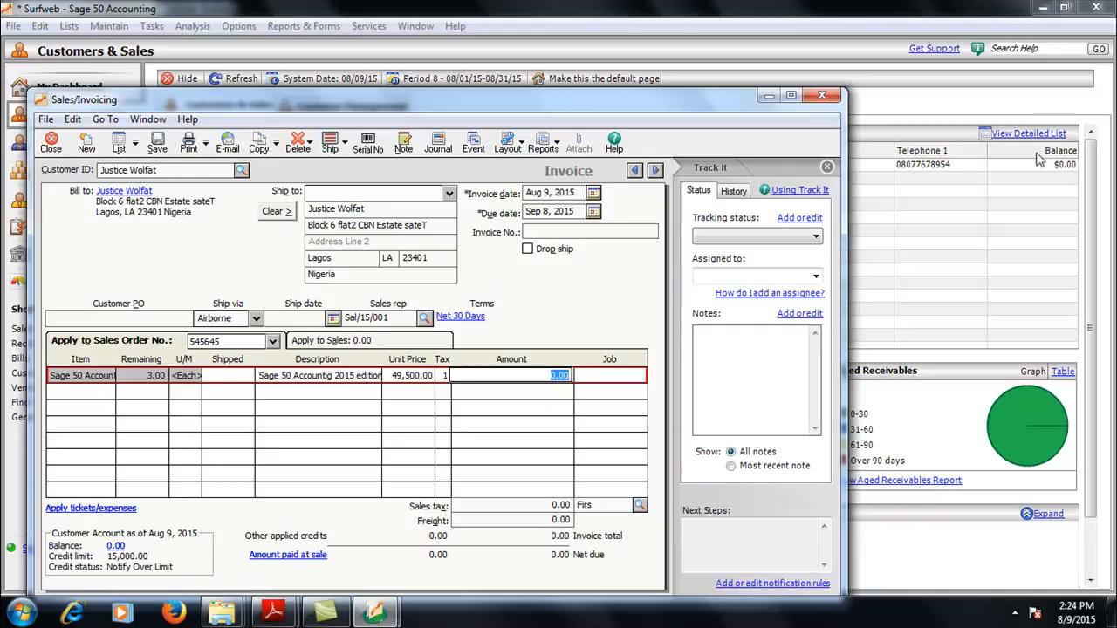
pyautogui.click(1016, 133)
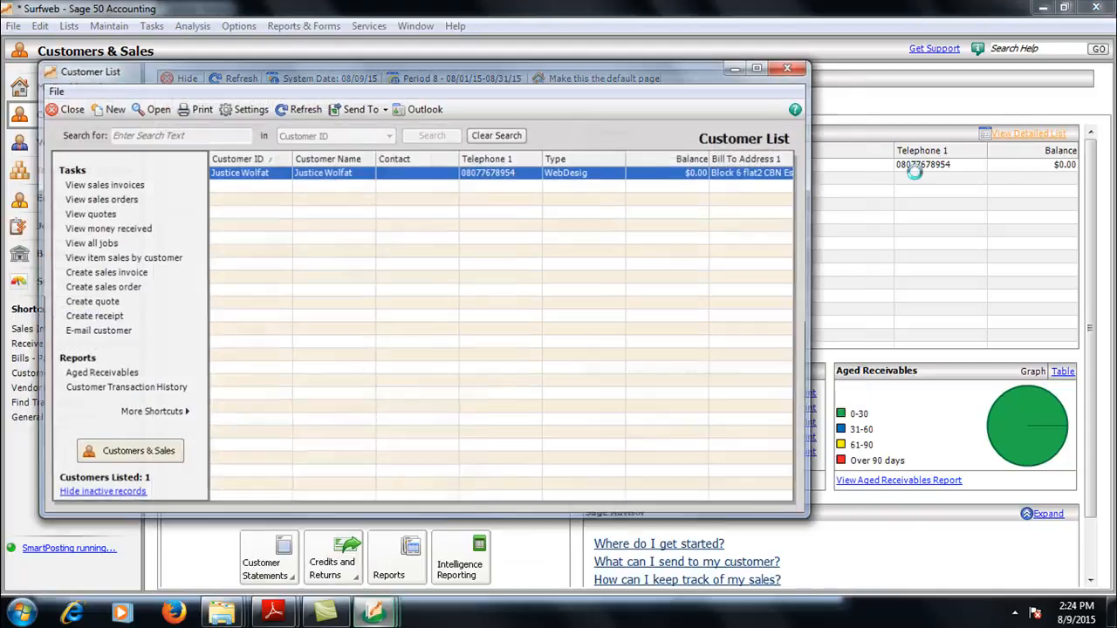
pyautogui.doubleClick(395, 167)
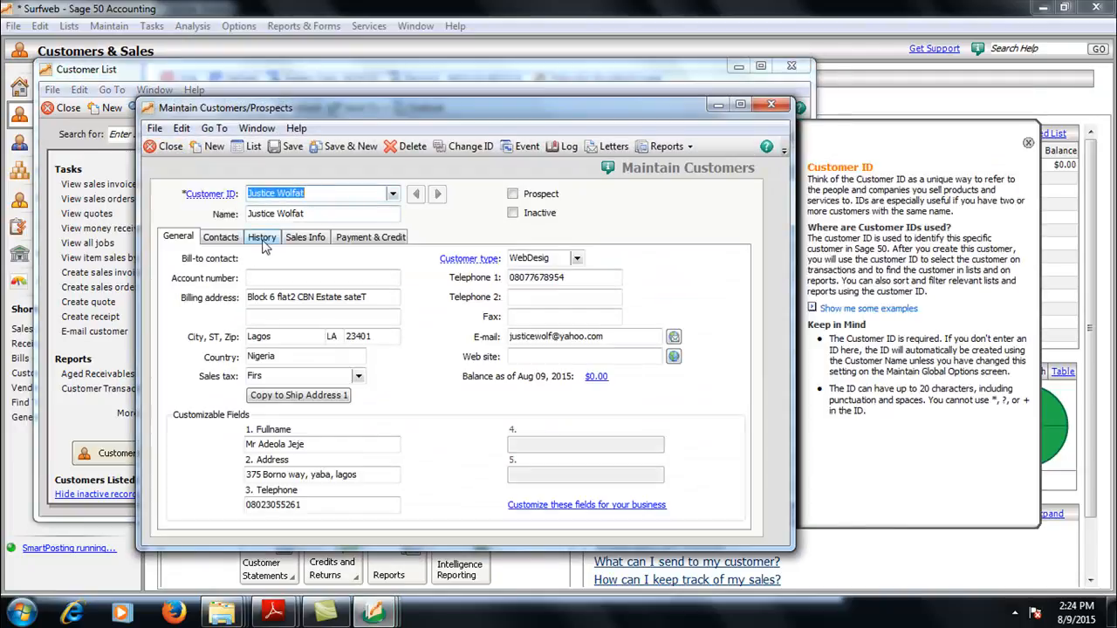
pyautogui.click(262, 238)
pyautogui.click(668, 146)
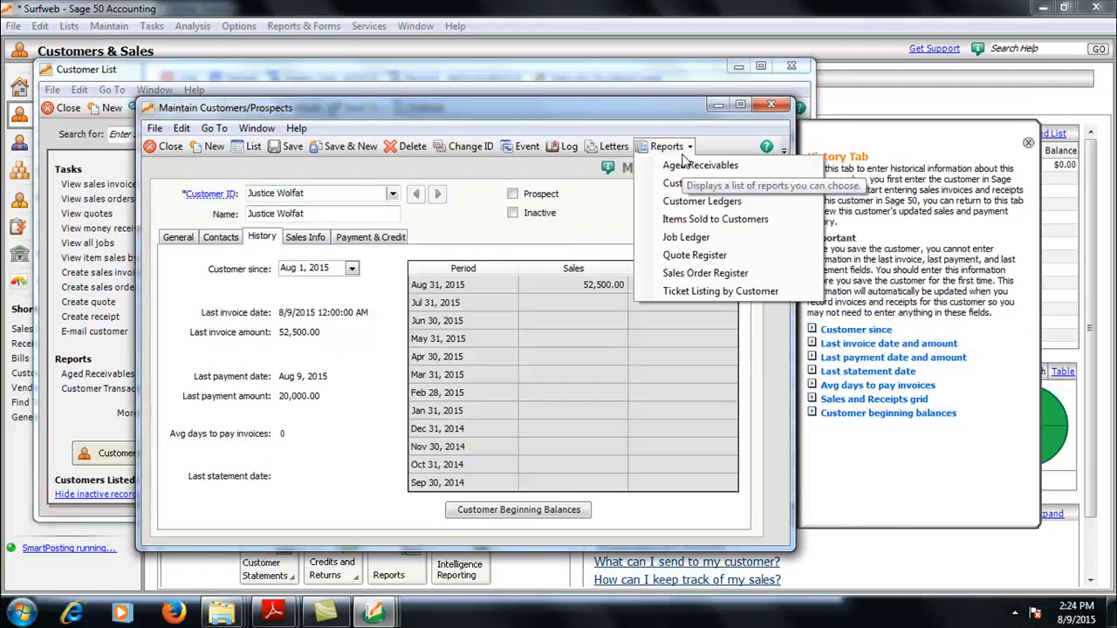
pyautogui.click(721, 274)
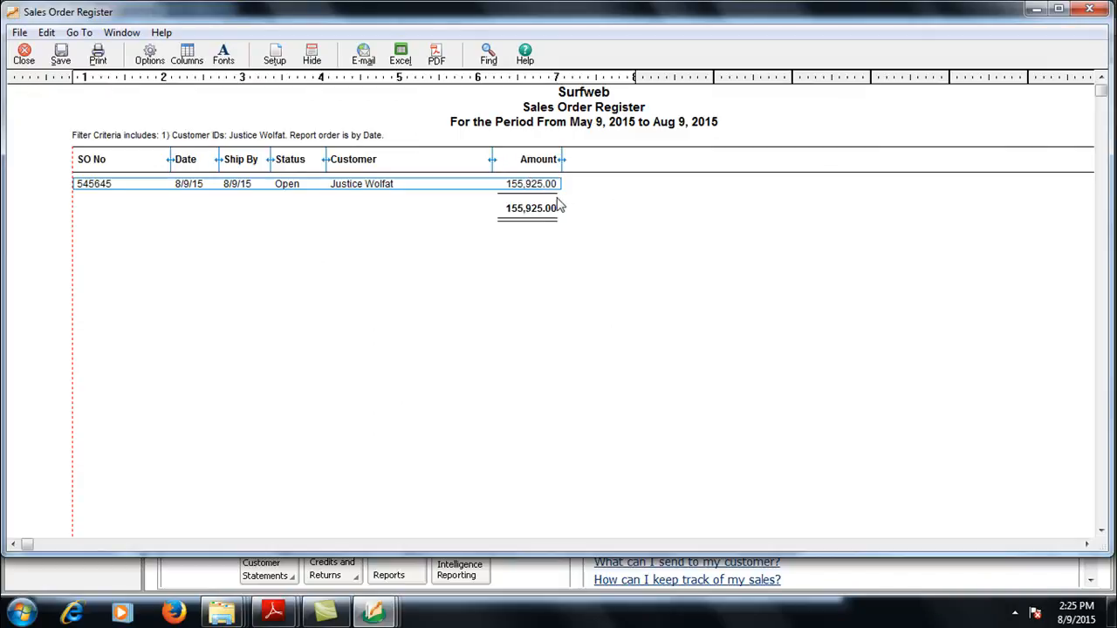
# Review the customer's open sales order from the register, and close the order, register, customer record and customer list.
pyautogui.doubleClick(536, 183)
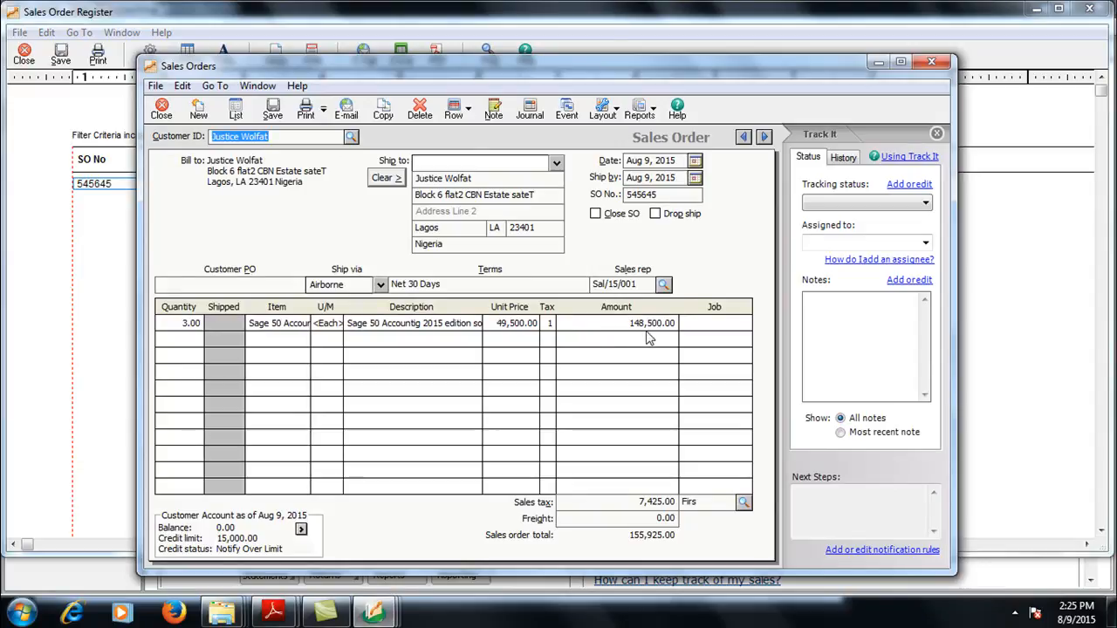
pyautogui.click(162, 111)
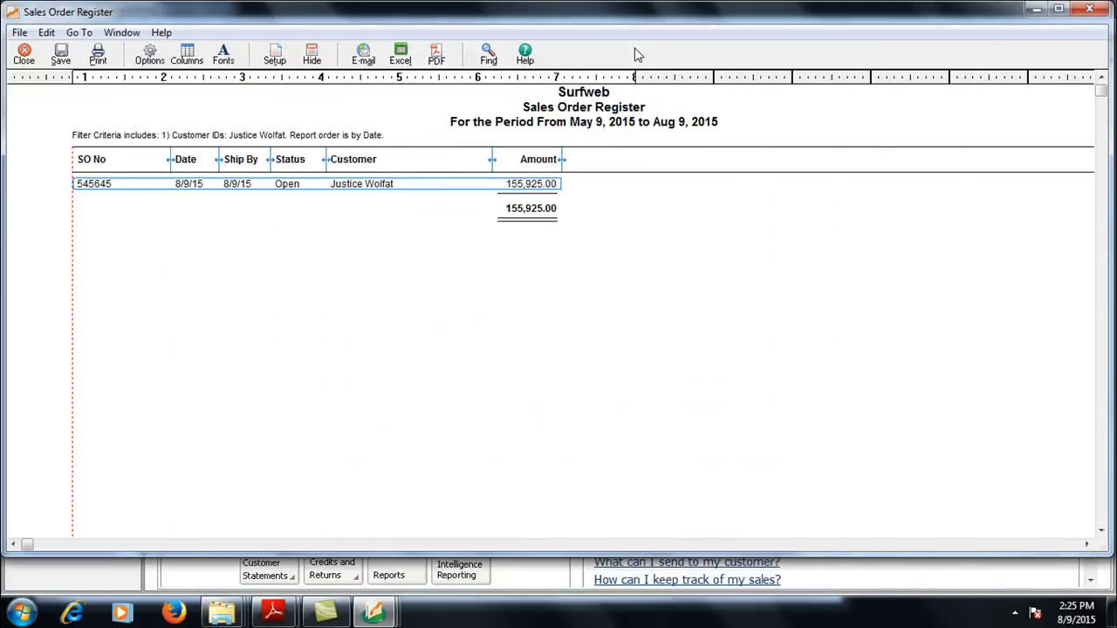
pyautogui.click(23, 56)
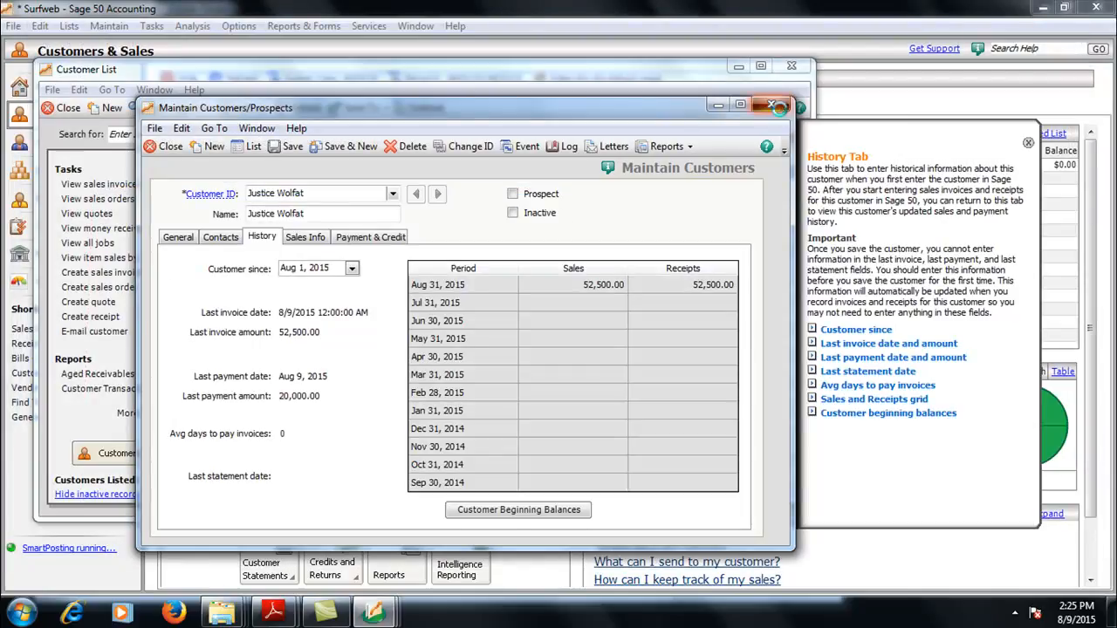
pyautogui.click(771, 105)
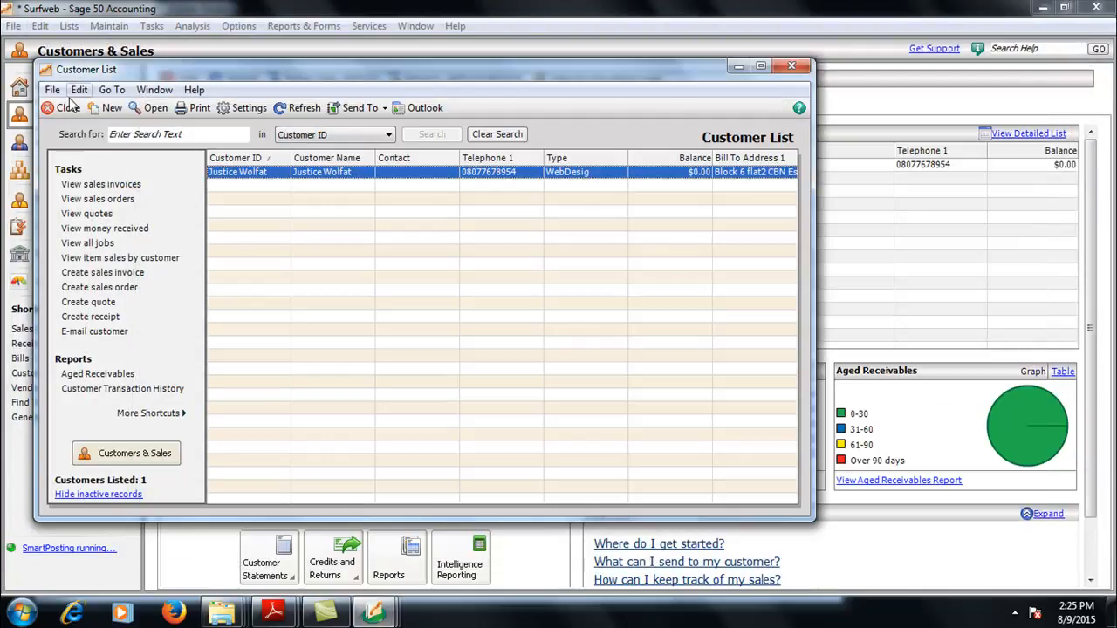
pyautogui.click(792, 66)
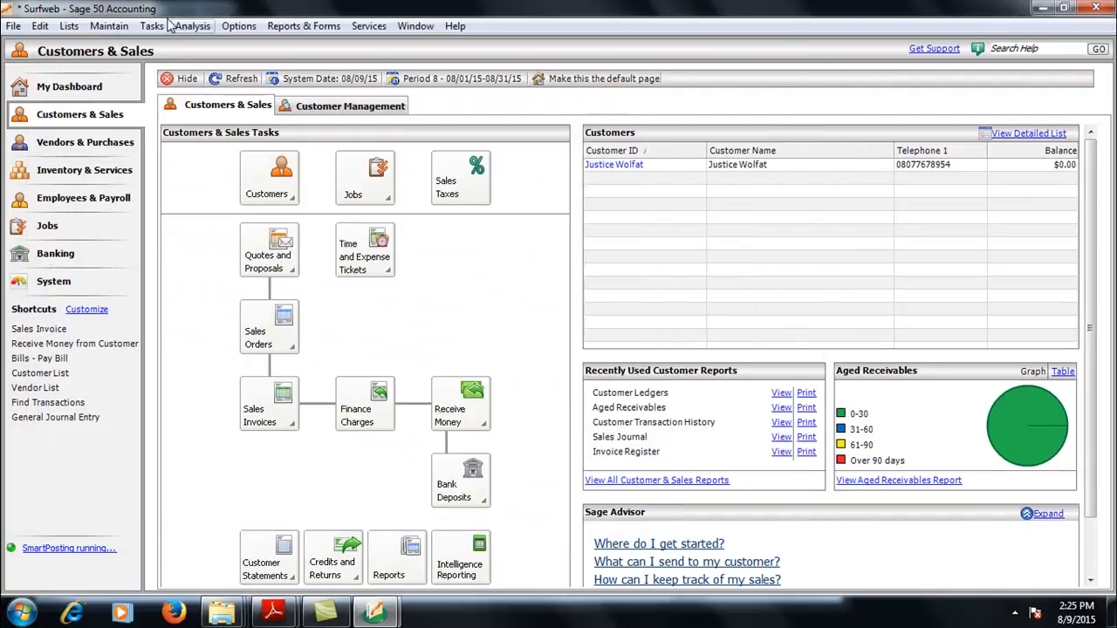
# Return to the unfinished sales invoice and close it without saving.
pyautogui.click(109, 25)
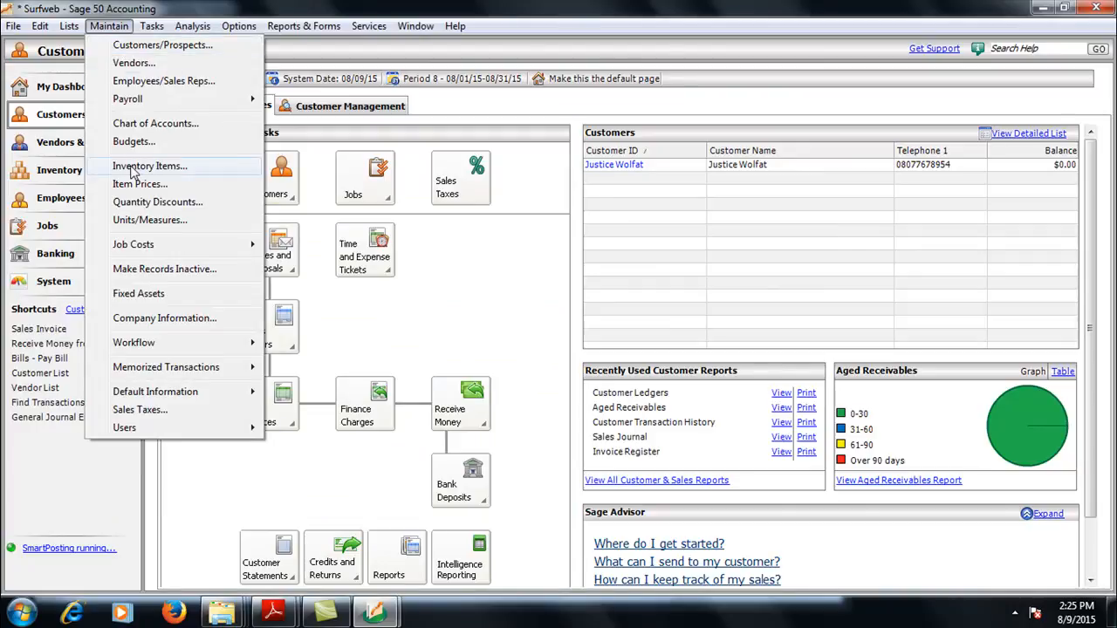
pyautogui.click(151, 25)
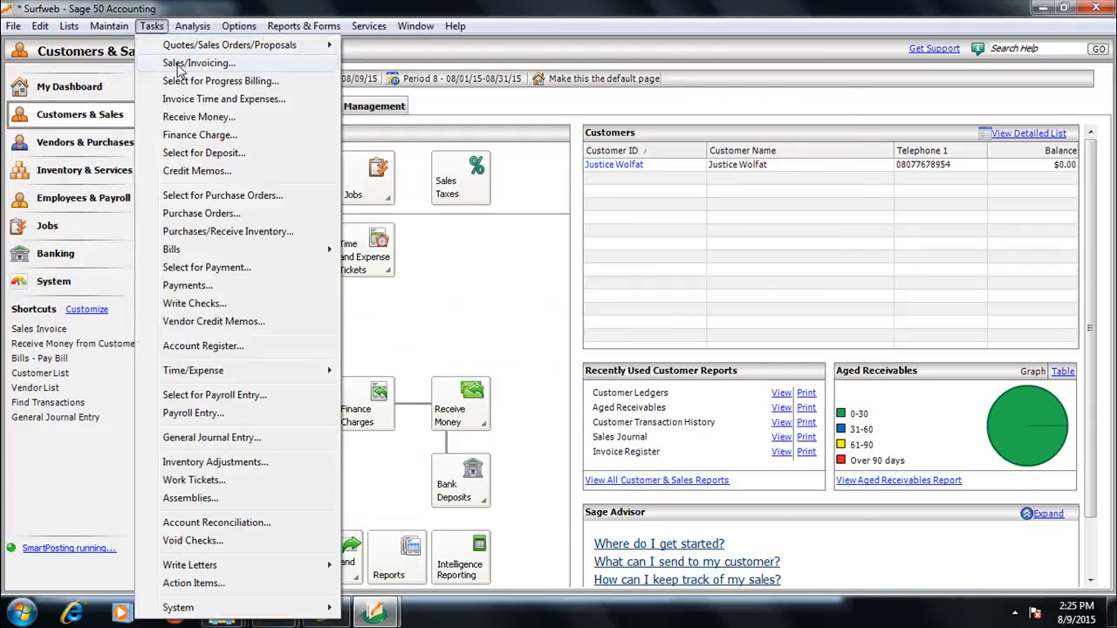
pyautogui.click(188, 63)
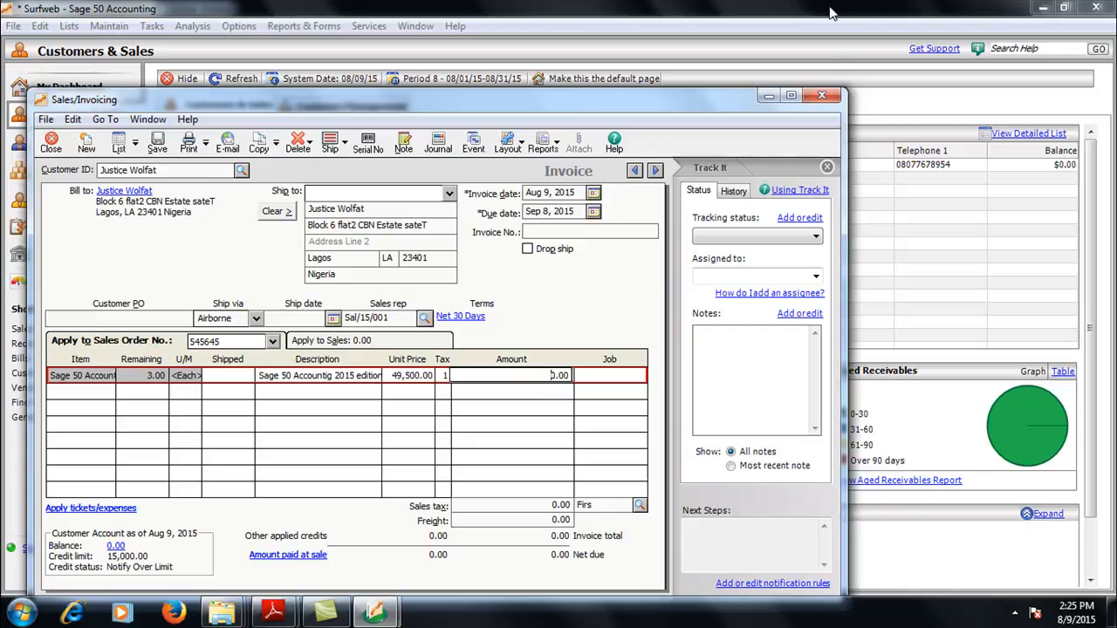
pyautogui.click(822, 95)
pyautogui.click(569, 364)
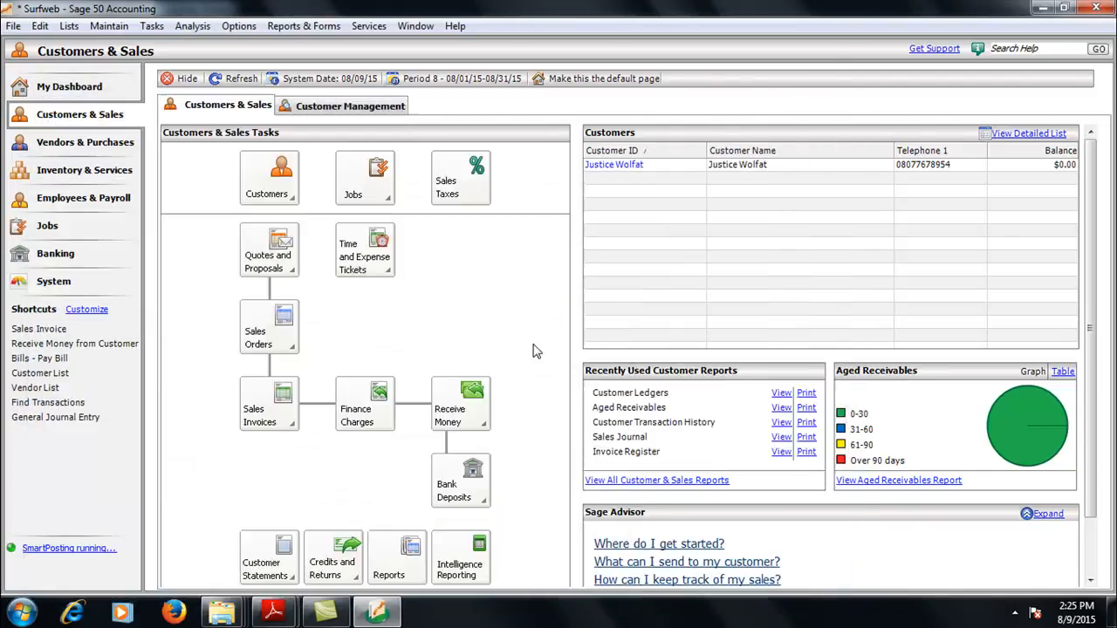
# Open the inventory maintenance record for the Sage 50 Accounting item.
pyautogui.click(124, 18)
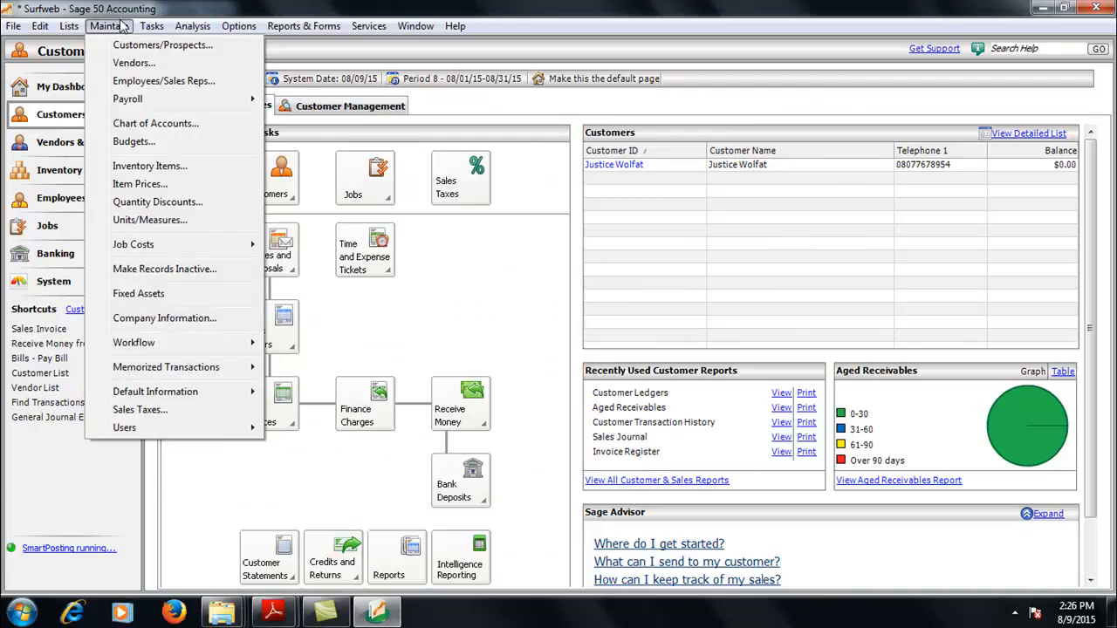
pyautogui.click(151, 167)
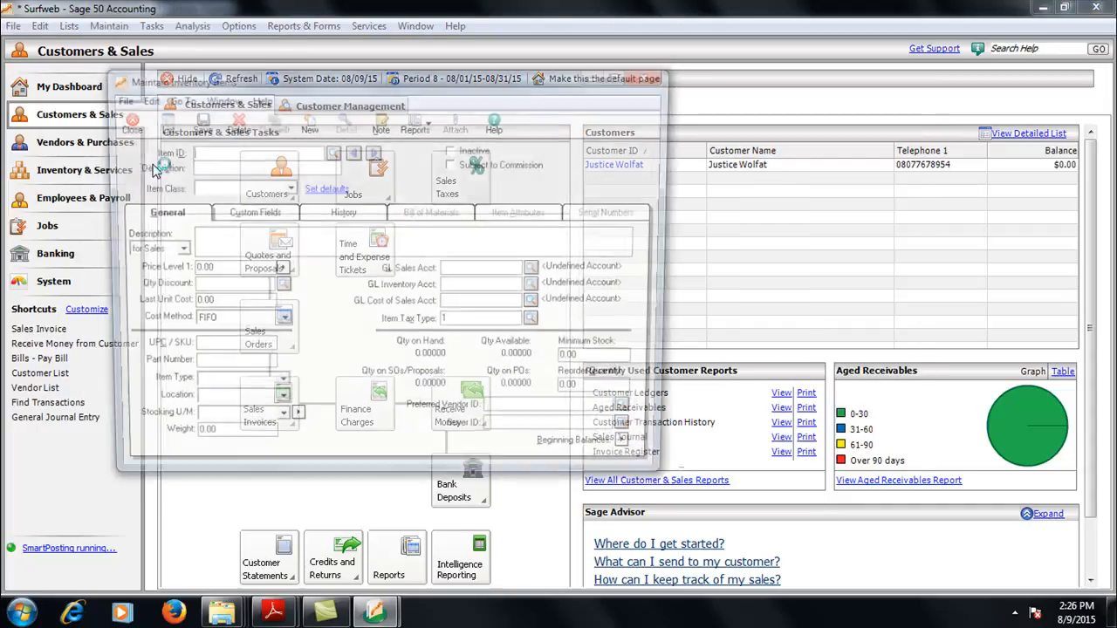
pyautogui.click(331, 152)
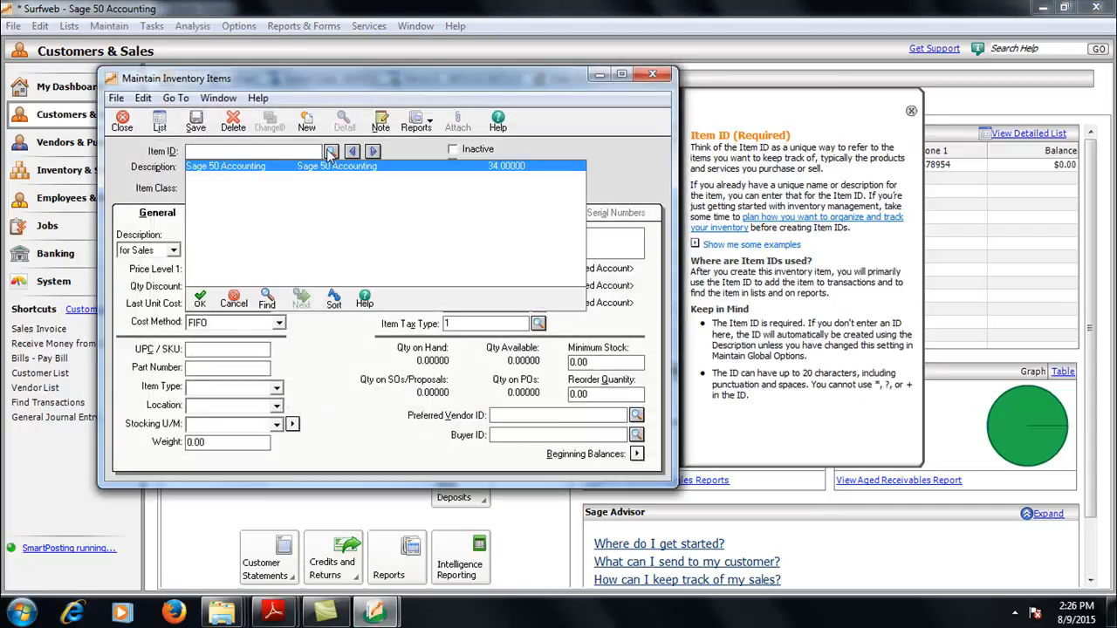
pyautogui.click(281, 166)
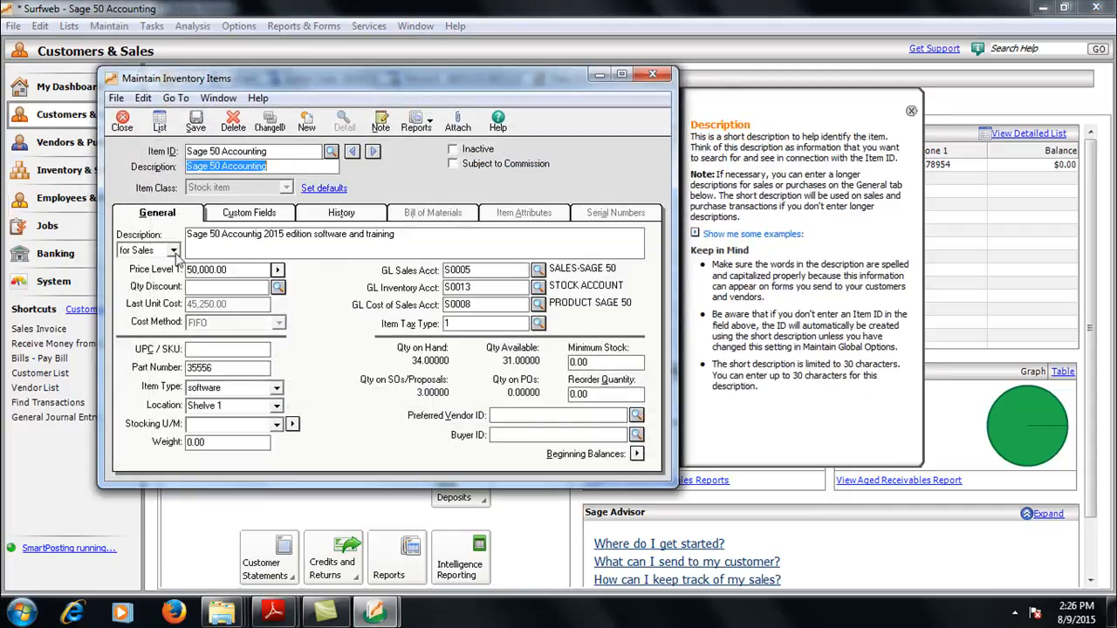
# Set the item's Price Level 4 to 49,500.00, and save and close the item record.
pyautogui.click(277, 269)
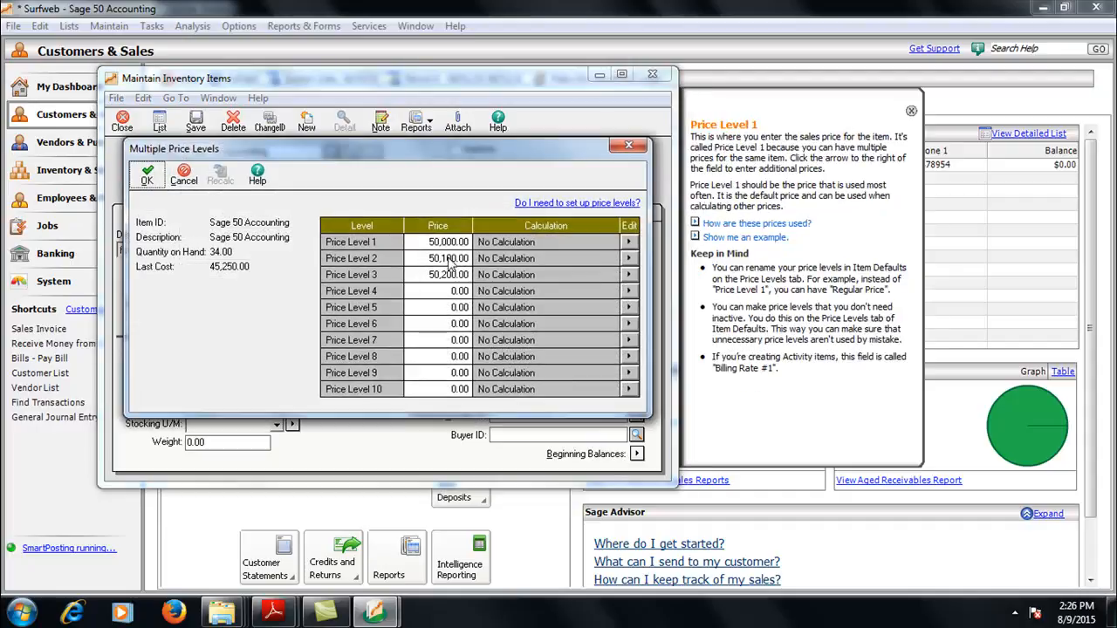
pyautogui.click(442, 292)
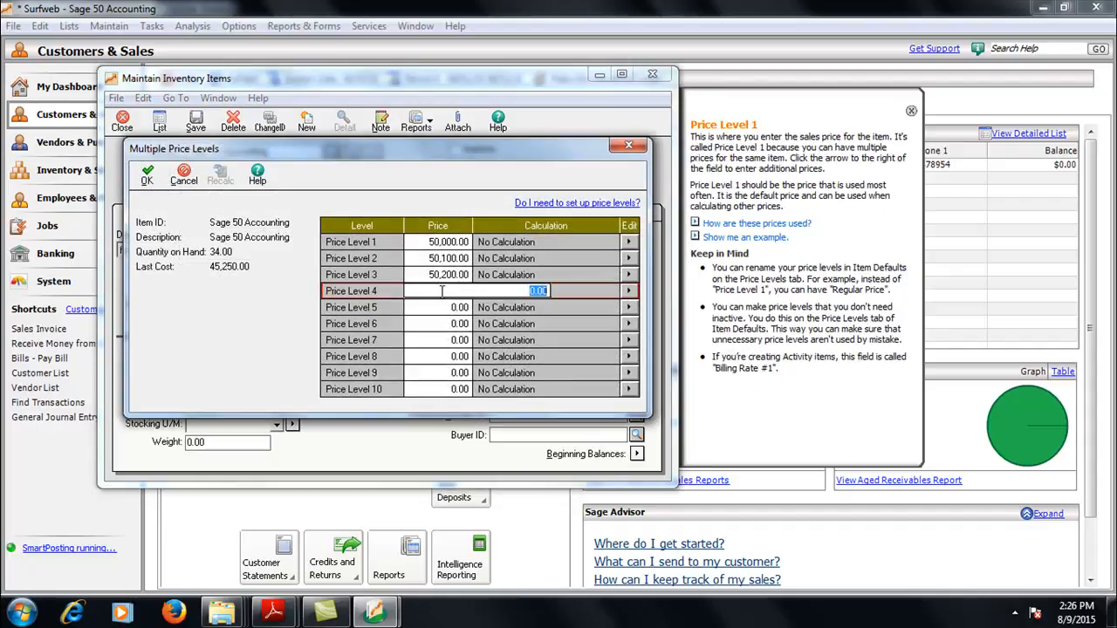
pyautogui.write('45')
pyautogui.press('Tab')
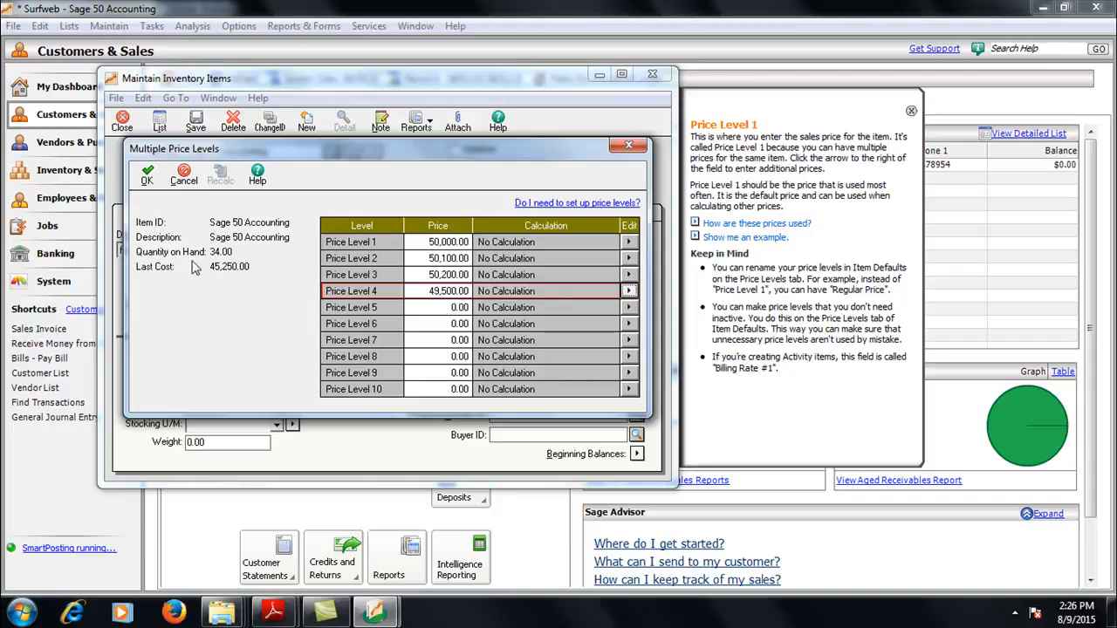
pyautogui.click(147, 175)
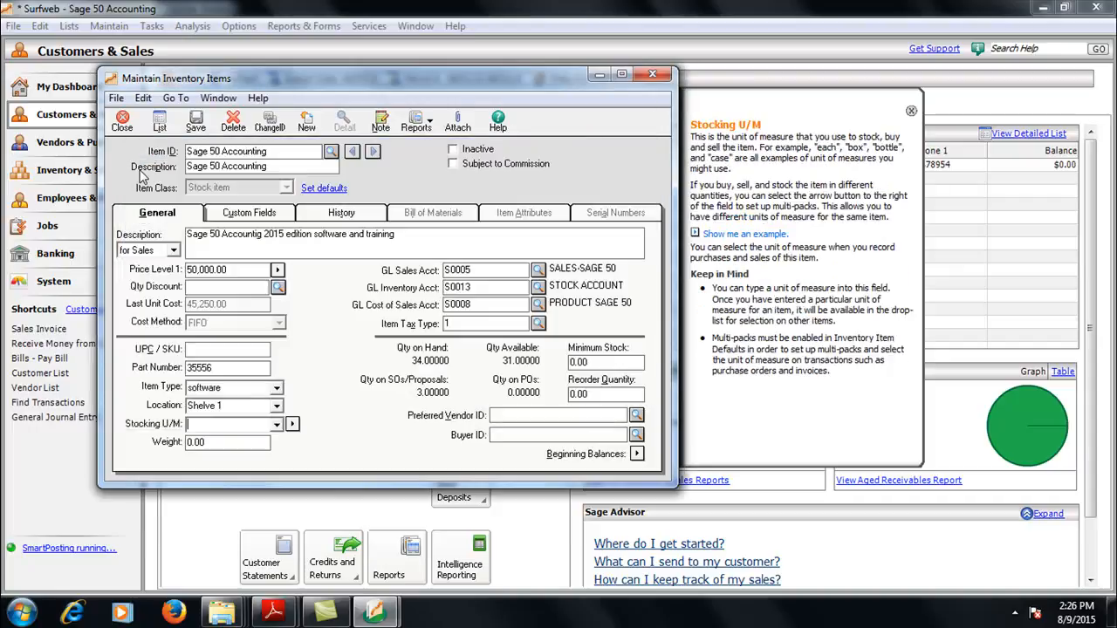
pyautogui.click(196, 124)
pyautogui.click(196, 124)
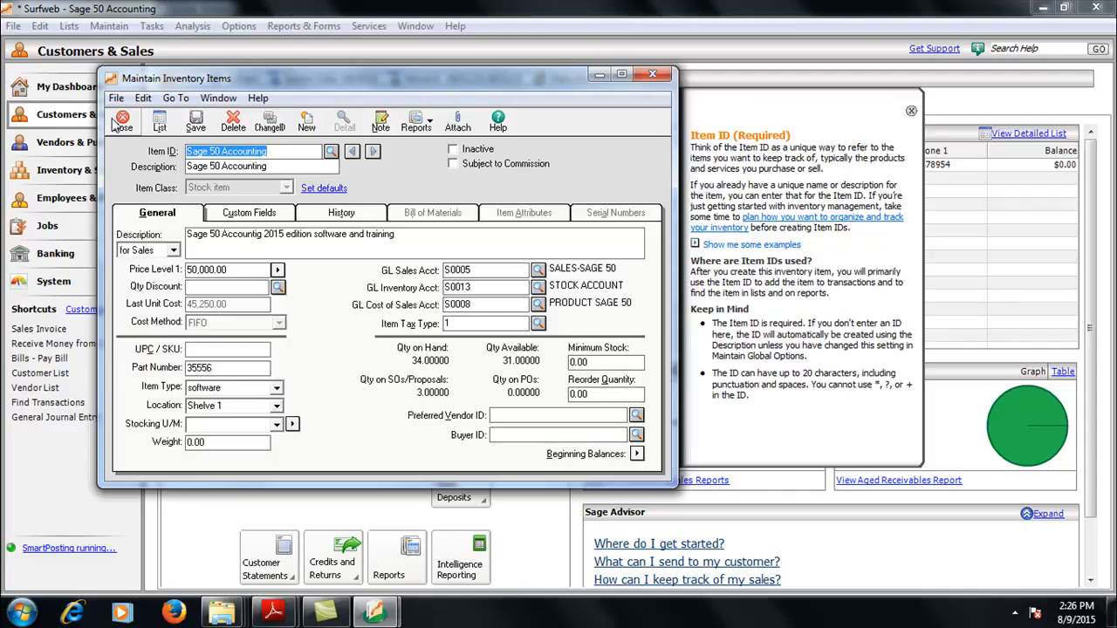
pyautogui.click(123, 123)
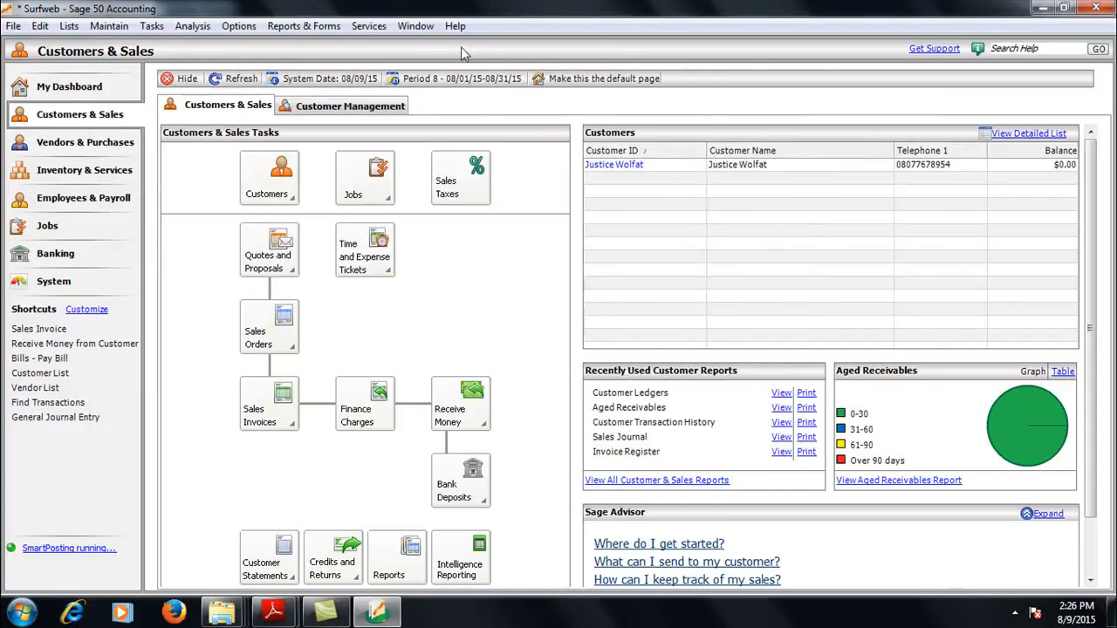
# Reopen the customer's sales order from the Sales Order Register report in the customer's maintenance record.
pyautogui.click(596, 164)
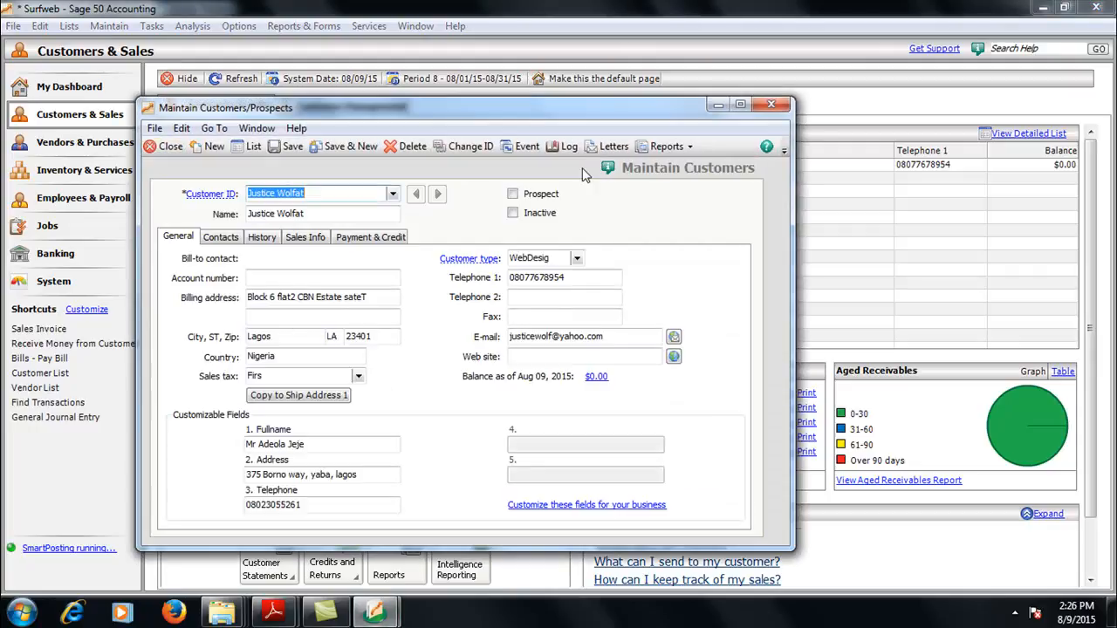
pyautogui.click(283, 243)
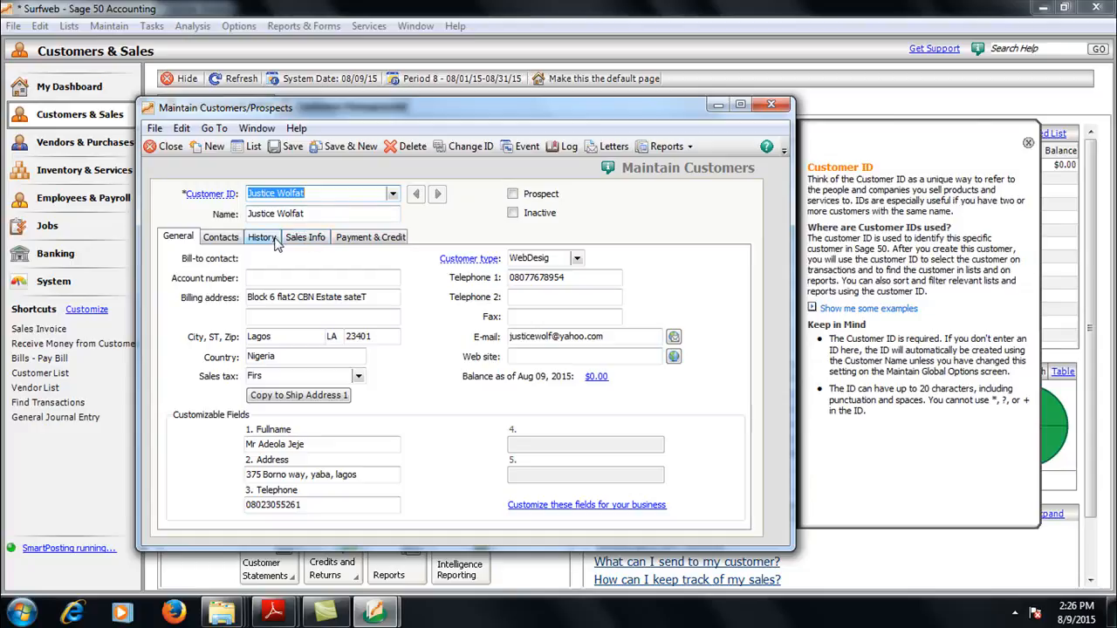
pyautogui.click(663, 148)
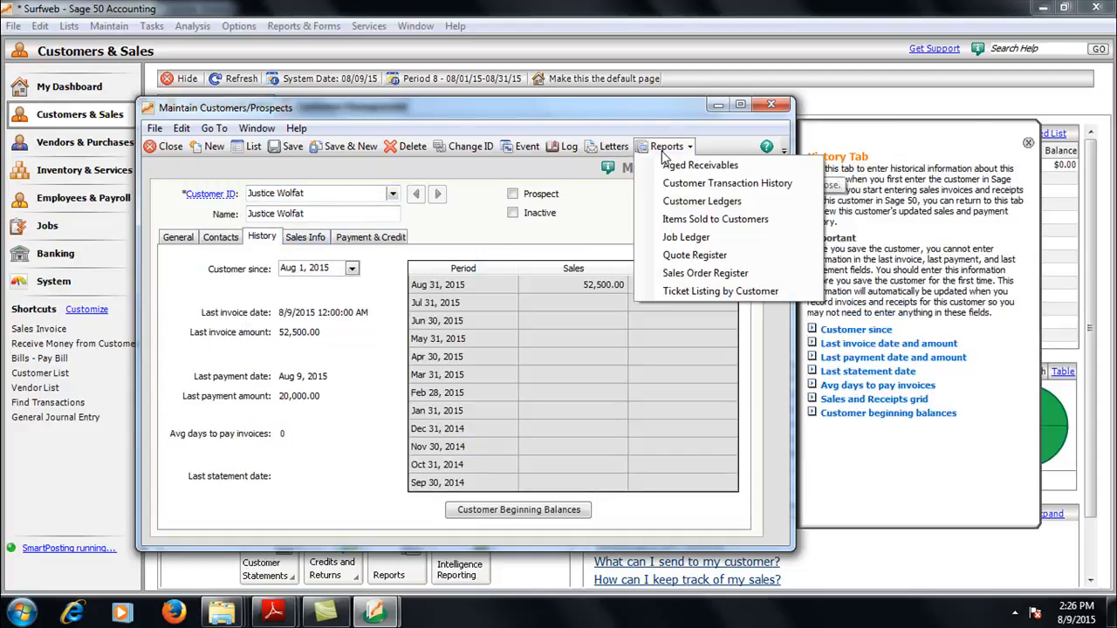
pyautogui.click(705, 275)
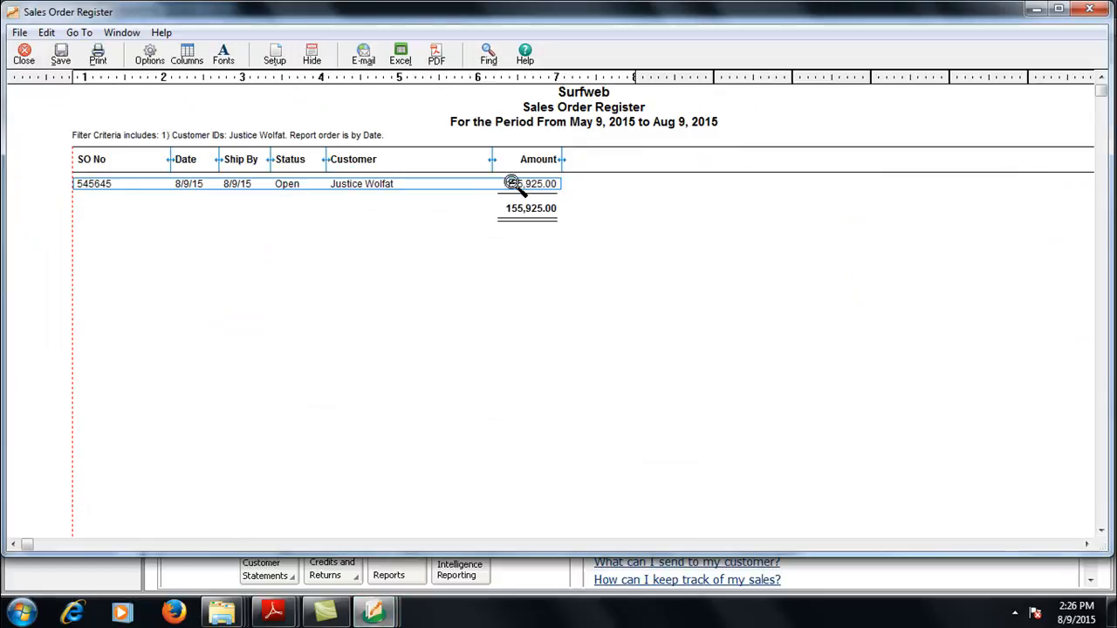
pyautogui.doubleClick(512, 184)
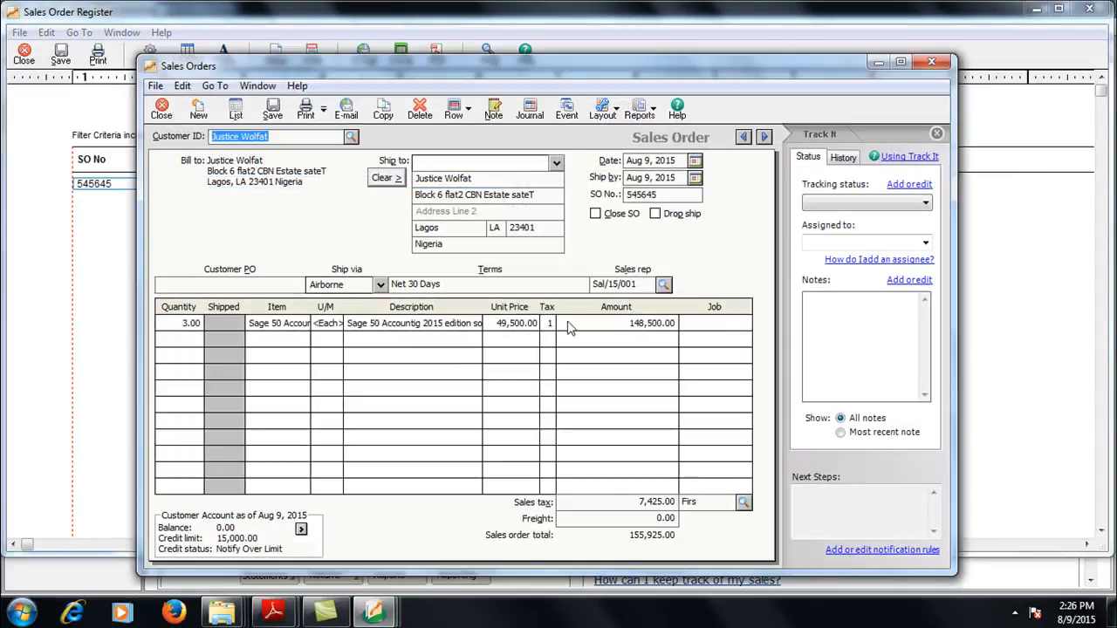
# Set the unit price of the Sage 50 Accounting order line to Price Level 4, 49,500.00.
pyautogui.click(510, 321)
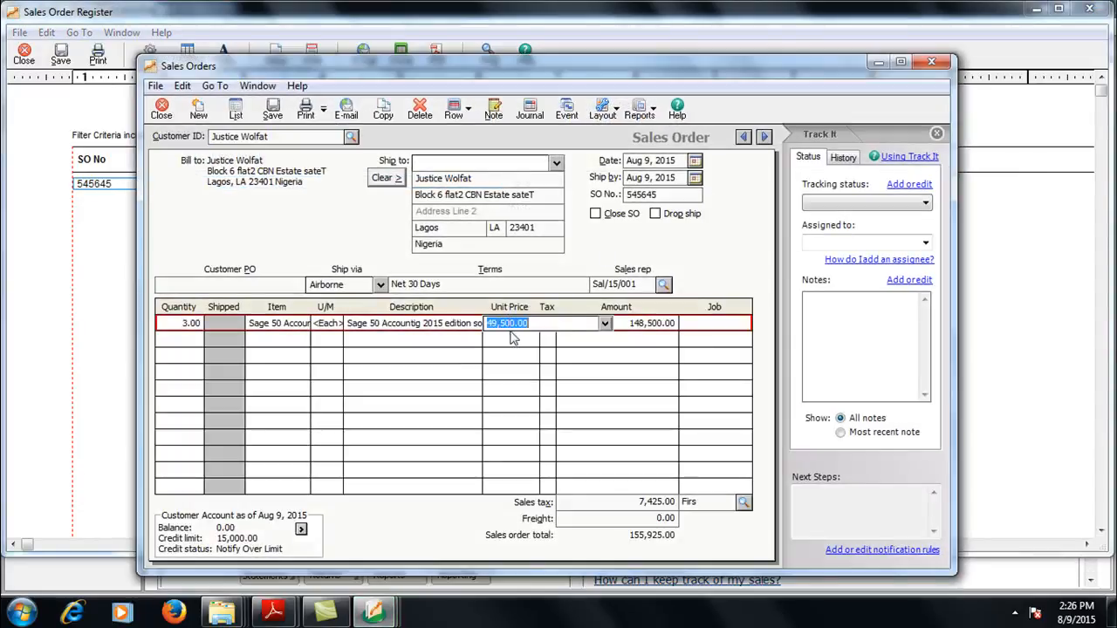
pyautogui.click(623, 346)
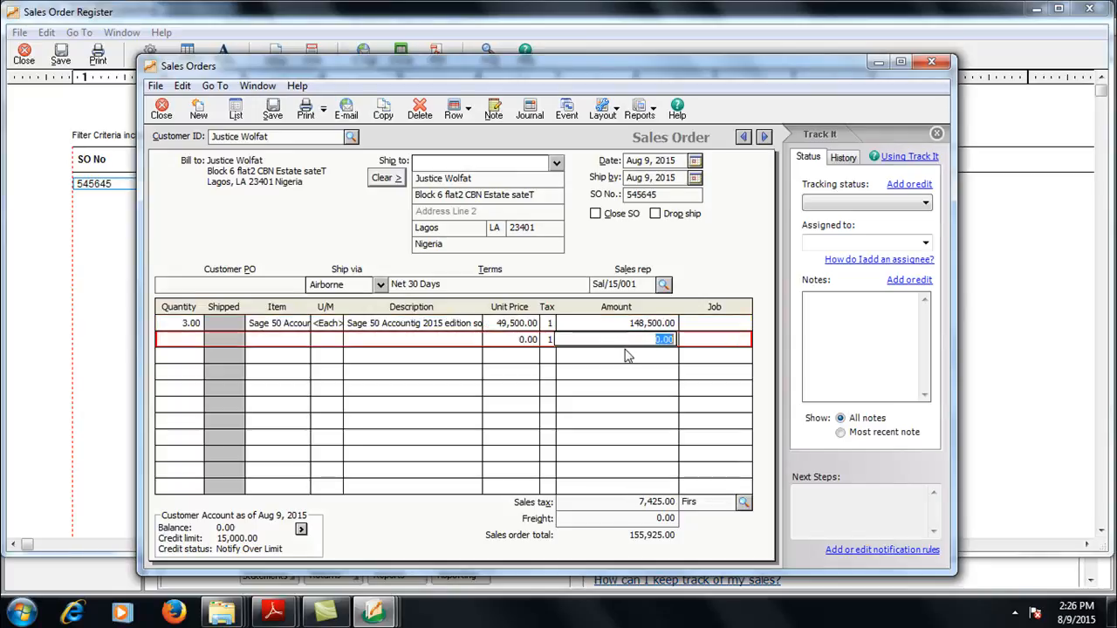
pyautogui.click(532, 324)
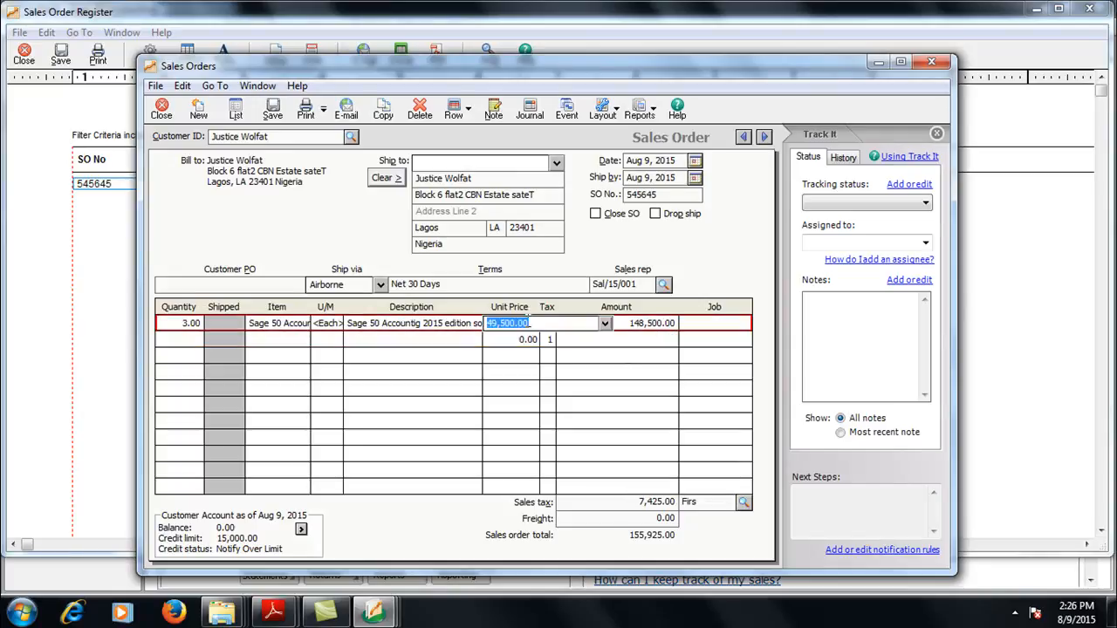
pyautogui.click(604, 323)
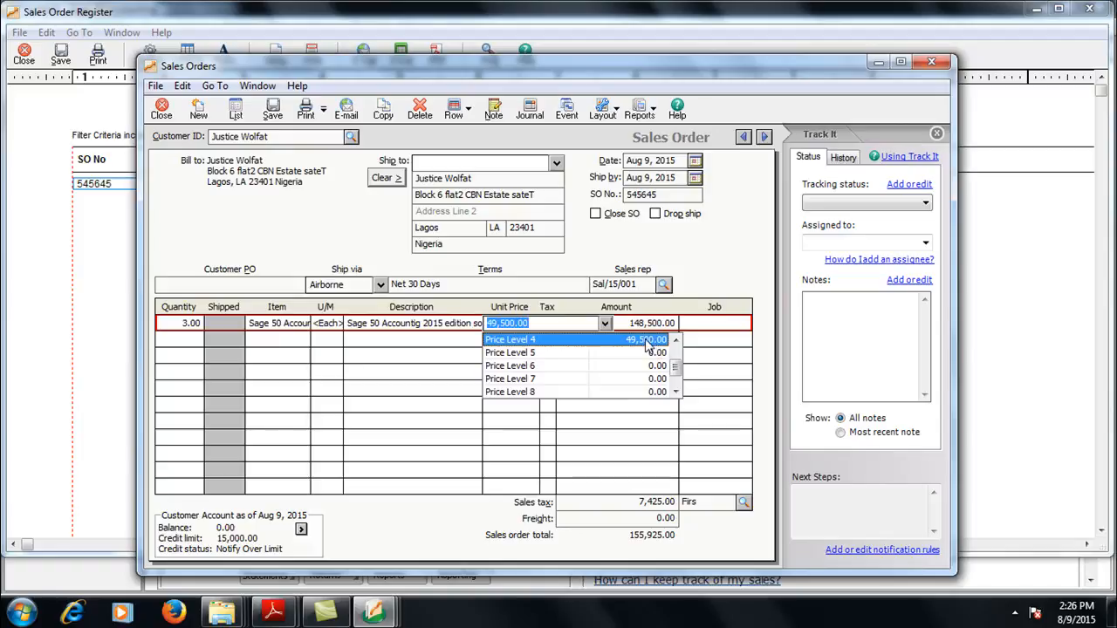
pyautogui.click(647, 343)
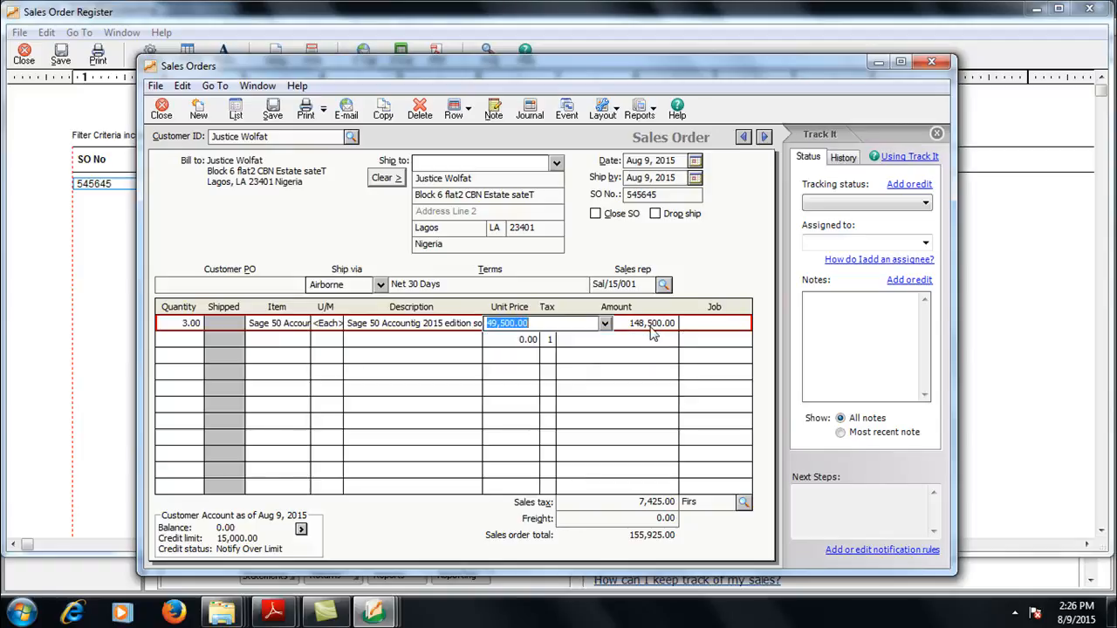
# Clear the amount and unit price of the Sage 50 Accounting order line.
pyautogui.click(650, 324)
pyautogui.press('BackSpace')
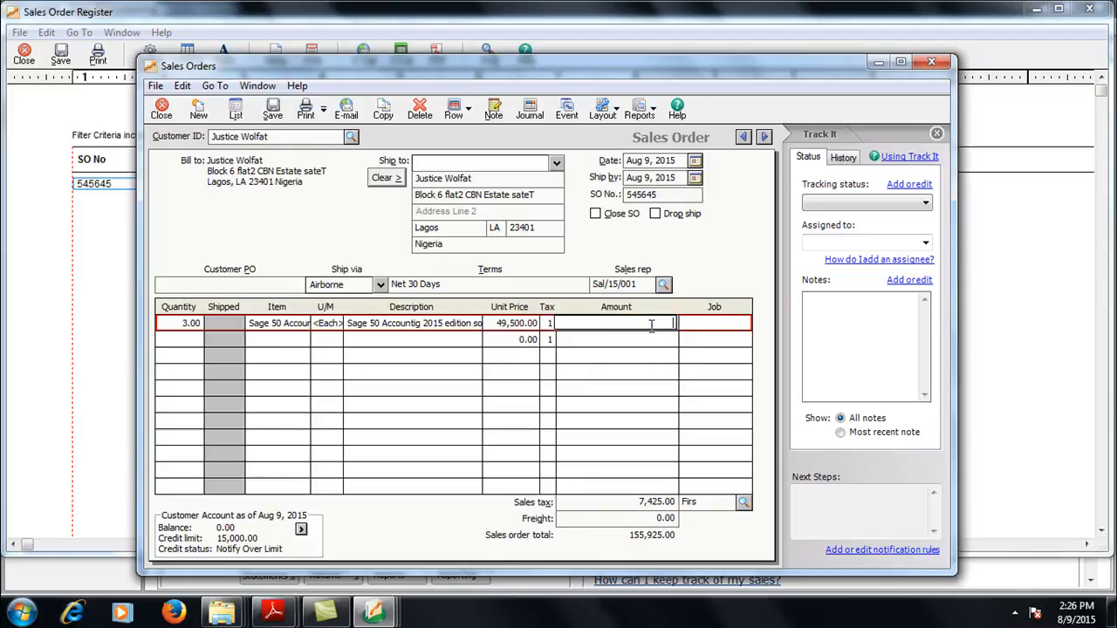
pyautogui.click(529, 323)
pyautogui.press('BackSpace')
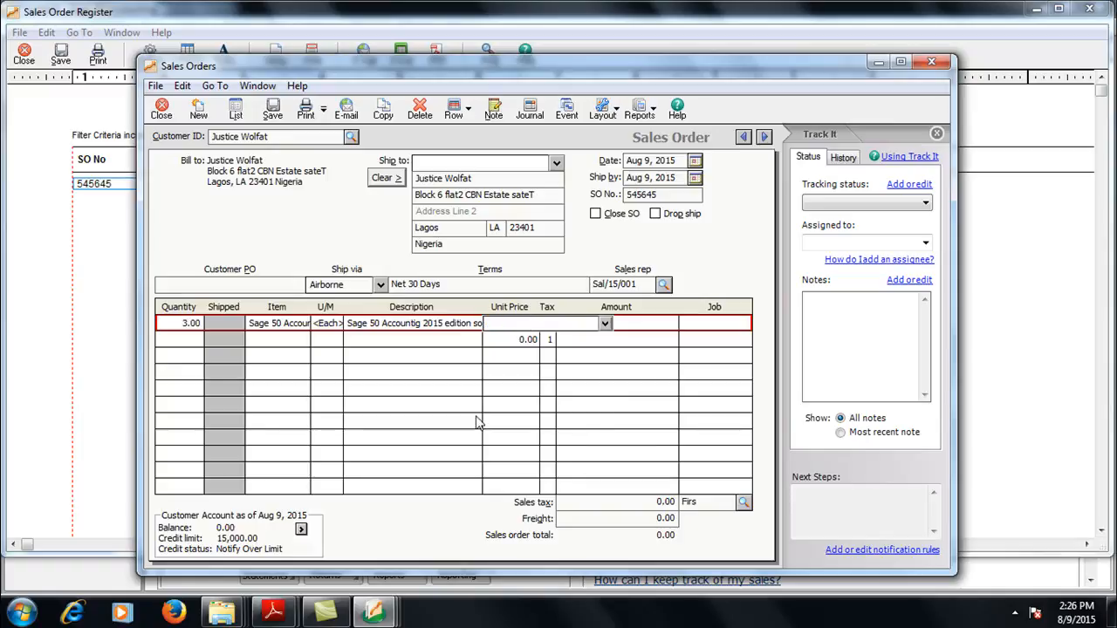
pyautogui.click(190, 324)
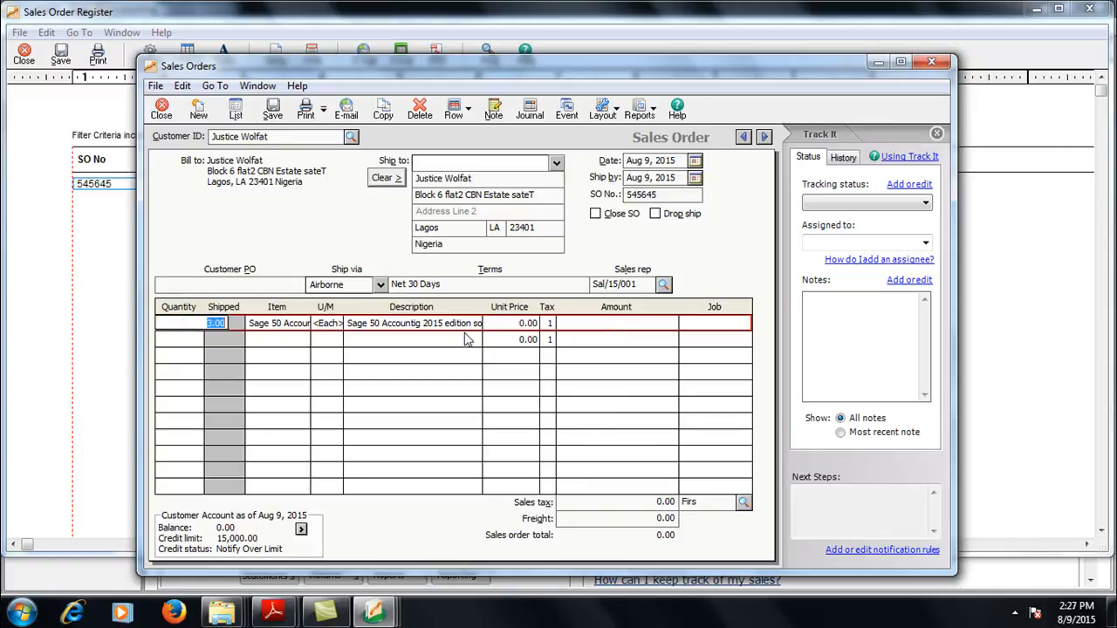
# Reapply the 49,500.00 Price Level 4 unit price to the order line so that its amount is recalculated.
pyautogui.click(528, 323)
pyautogui.click(605, 324)
pyautogui.scroll(-2, 661, 367)
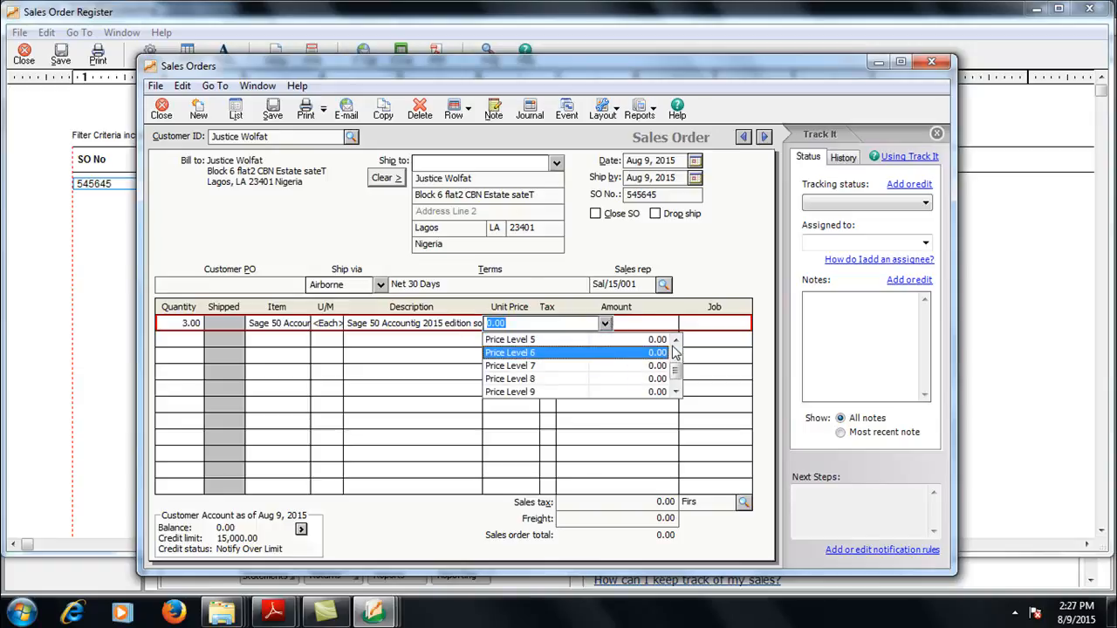
pyautogui.scroll(3, 672, 358)
pyautogui.click(654, 365)
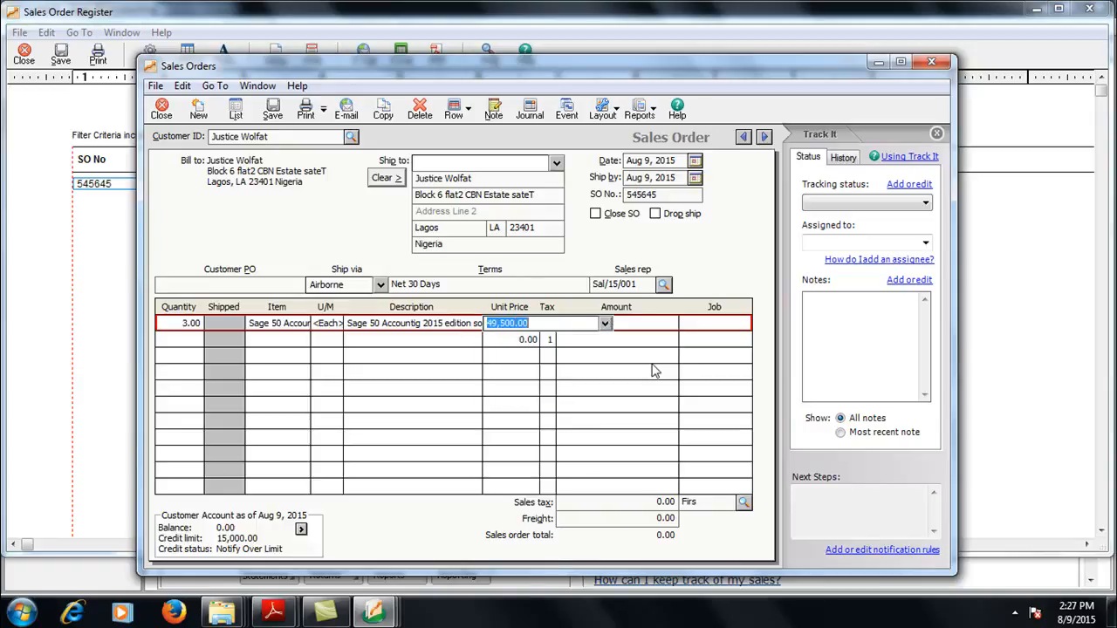
pyautogui.press('Tab')
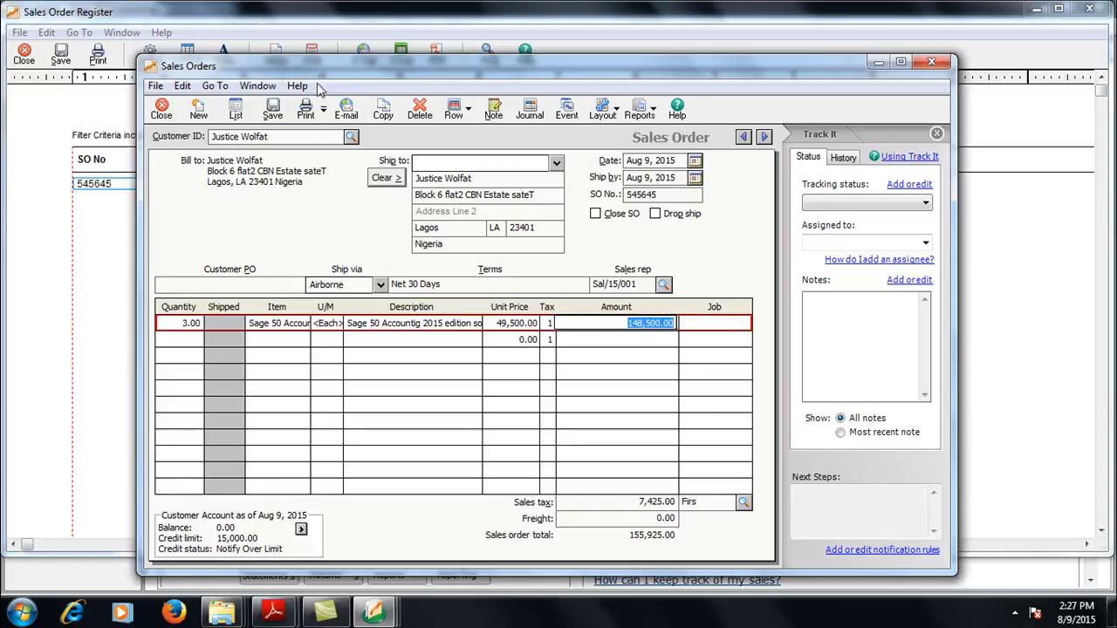
# Save the revised sales order, and close it together with the Sales Order Register report and the customer record.
pyautogui.click(272, 111)
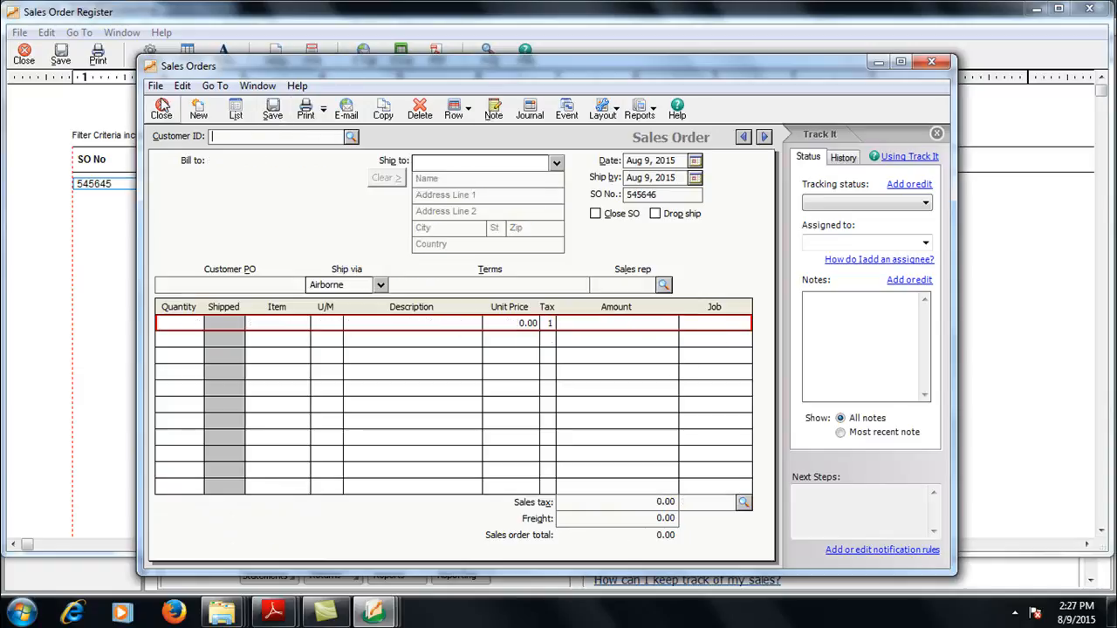
pyautogui.click(162, 109)
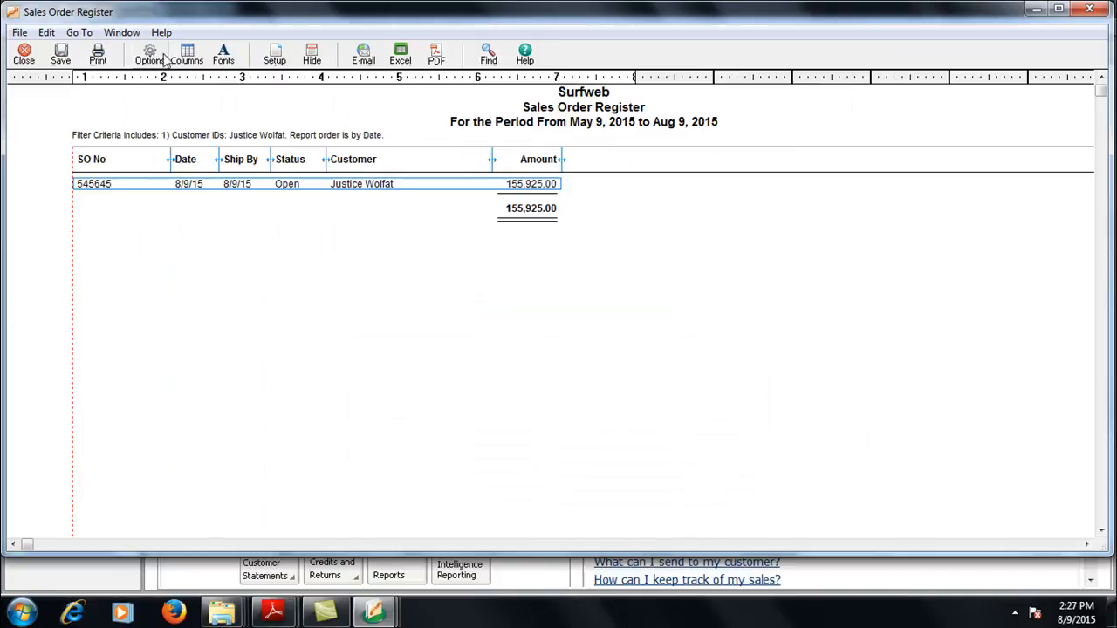
pyautogui.rightClick(298, 313)
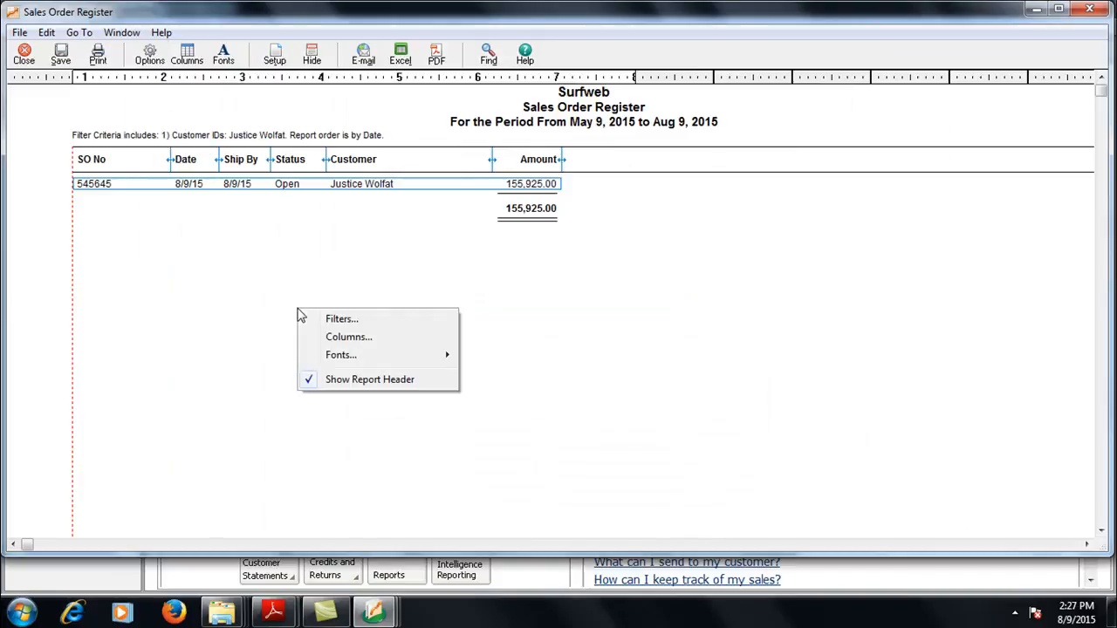
pyautogui.click(336, 274)
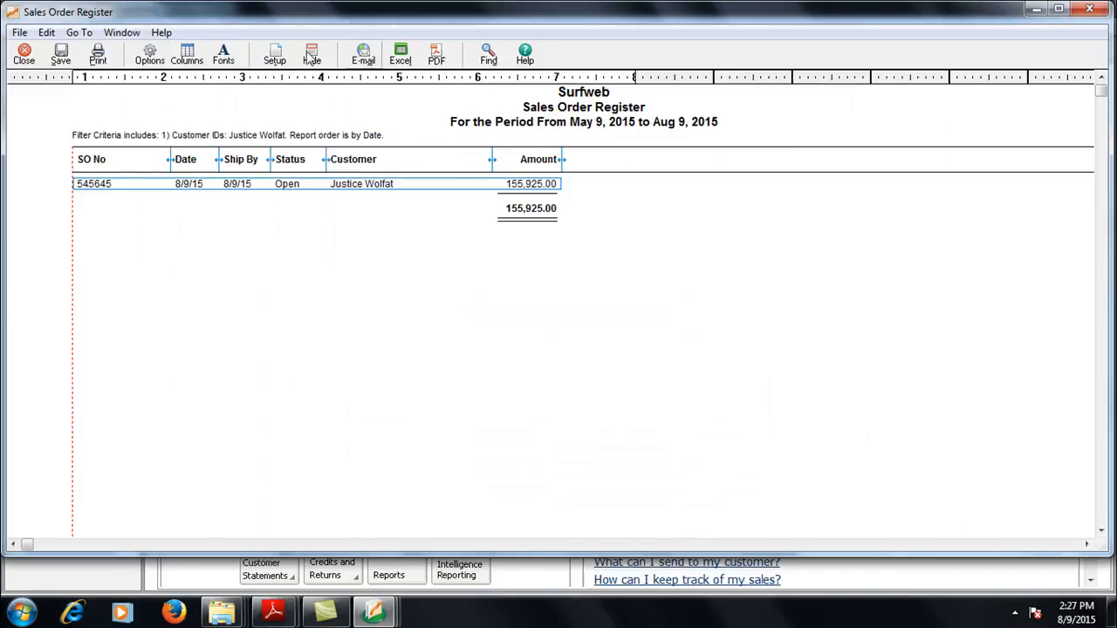
pyautogui.click(26, 56)
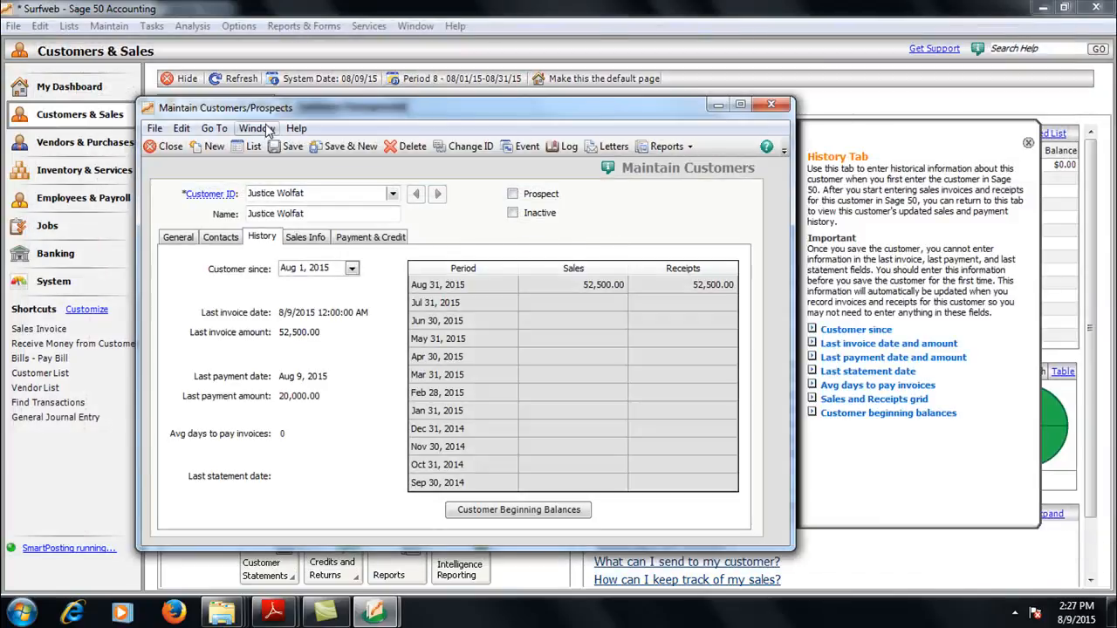
pyautogui.click(172, 147)
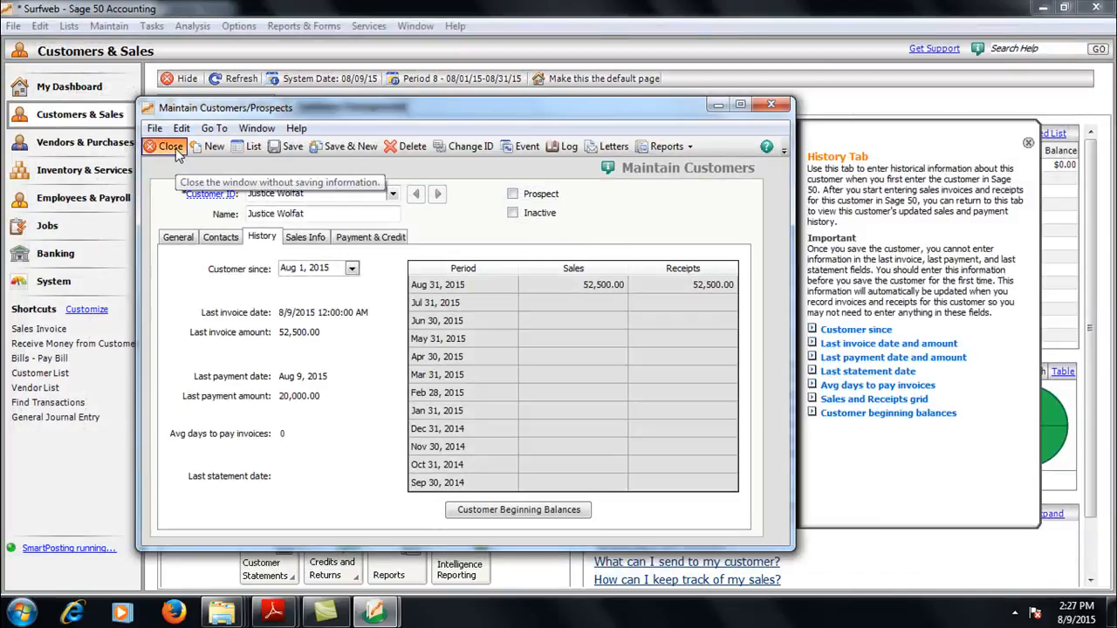
# Start a new sales invoice for the customer and apply it to the customer's open sales order.
pyautogui.click(152, 26)
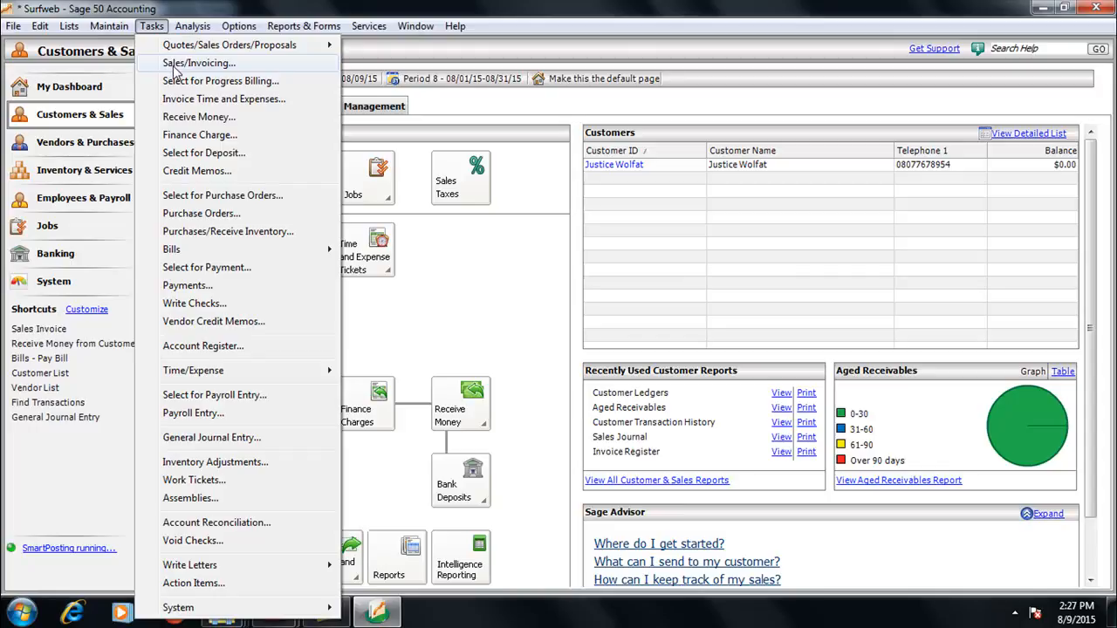
pyautogui.click(187, 63)
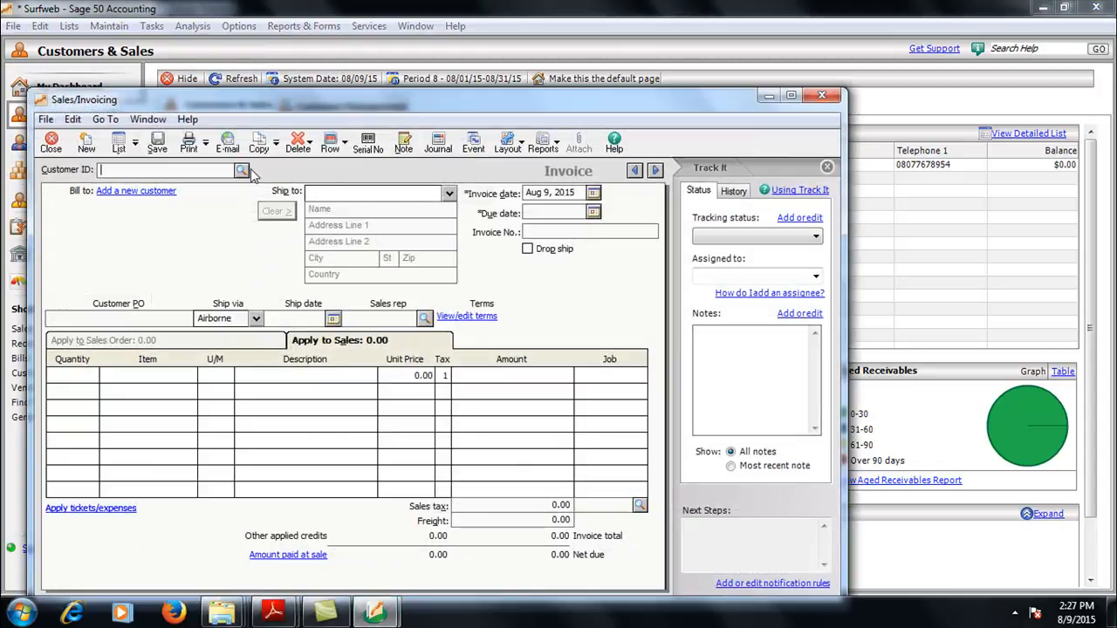
pyautogui.click(247, 174)
pyautogui.click(208, 190)
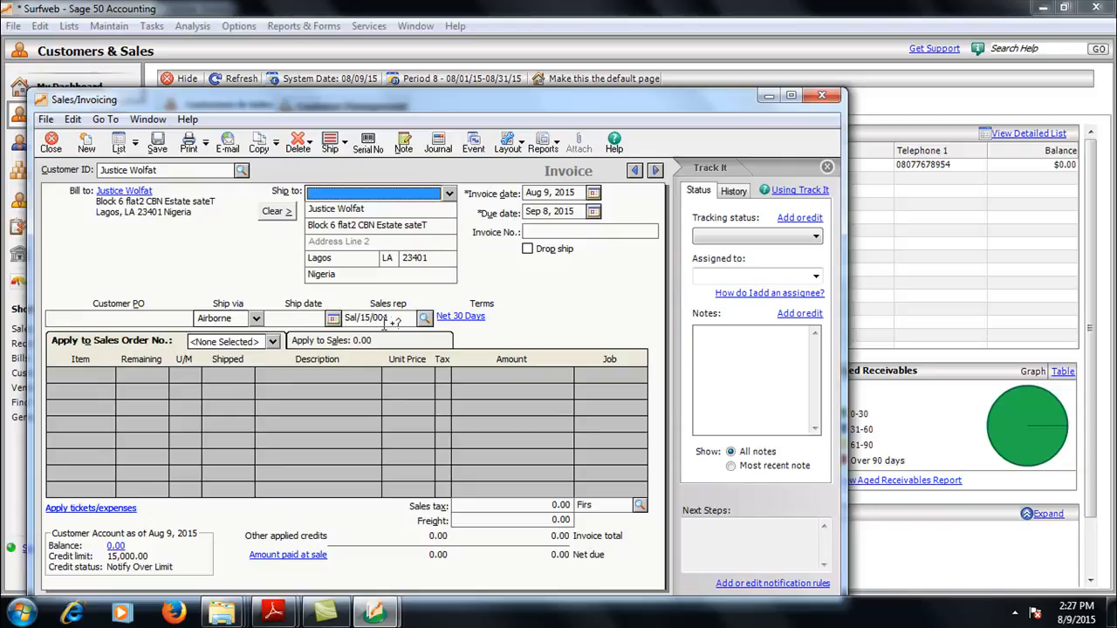
pyautogui.click(273, 341)
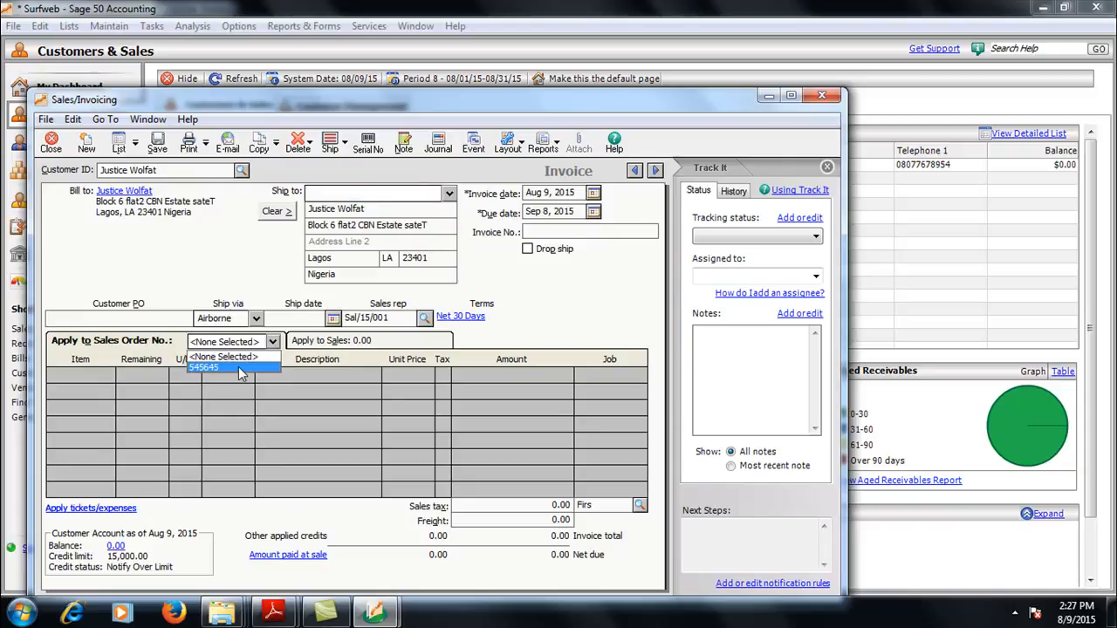
pyautogui.click(243, 372)
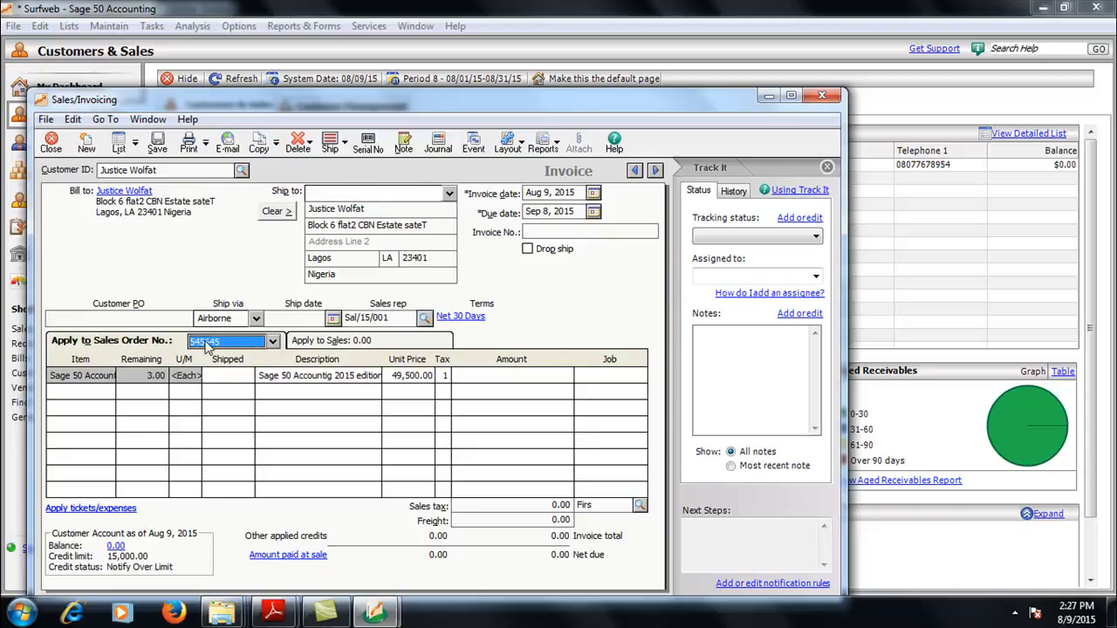
# Enter the sales order's number as the invoice number and open the Sage 50 Accounting line's amount for editing.
pyautogui.click(555, 235)
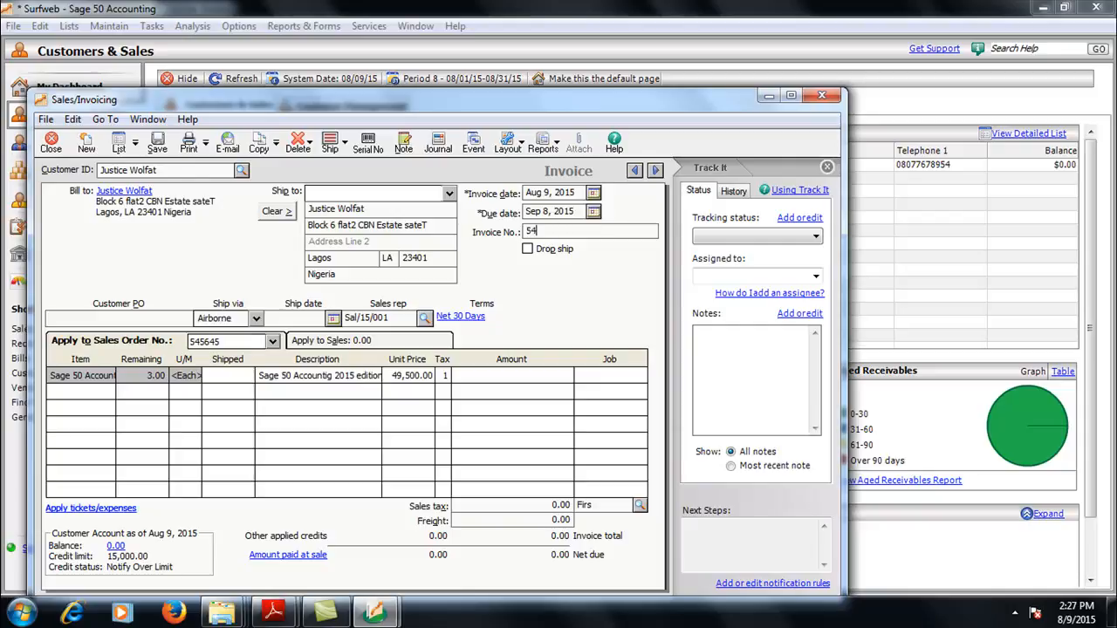
pyautogui.write('5456')
pyautogui.click(520, 375)
pyautogui.press('Tab')
pyautogui.click(492, 375)
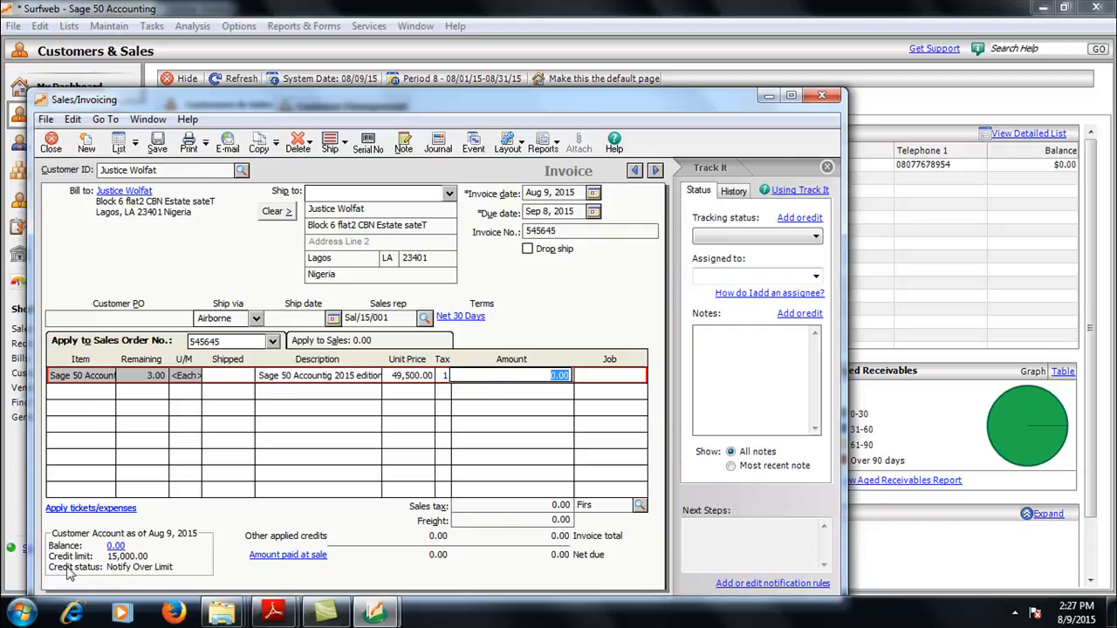
# Open the Windows Calculator beside the invoice lines and multiply 49500 by 3.
pyautogui.click(21, 614)
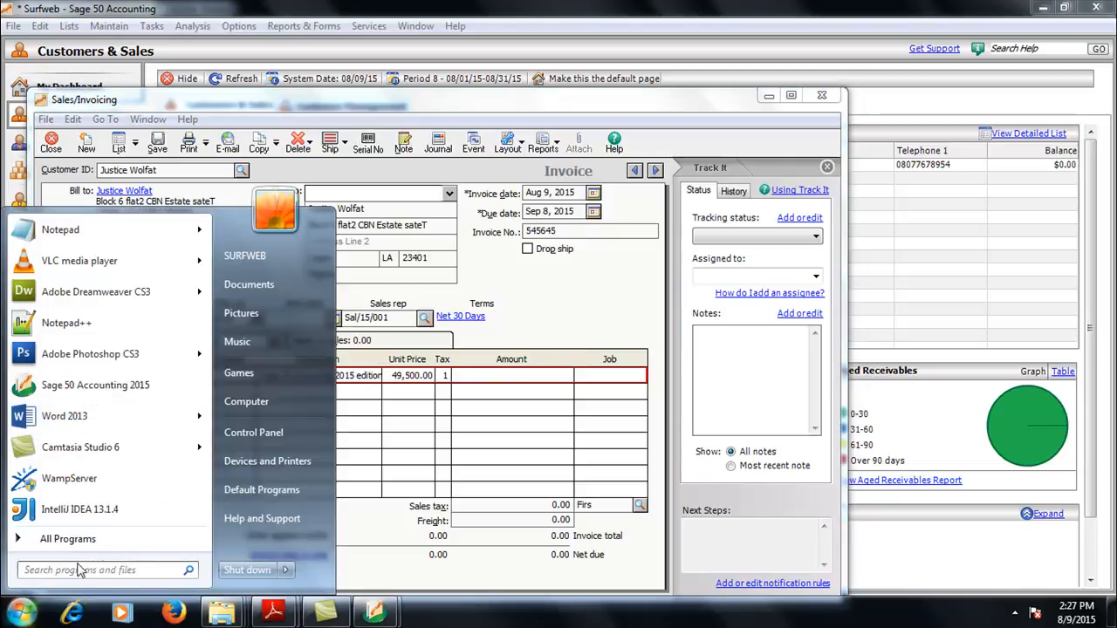
pyautogui.write('cal')
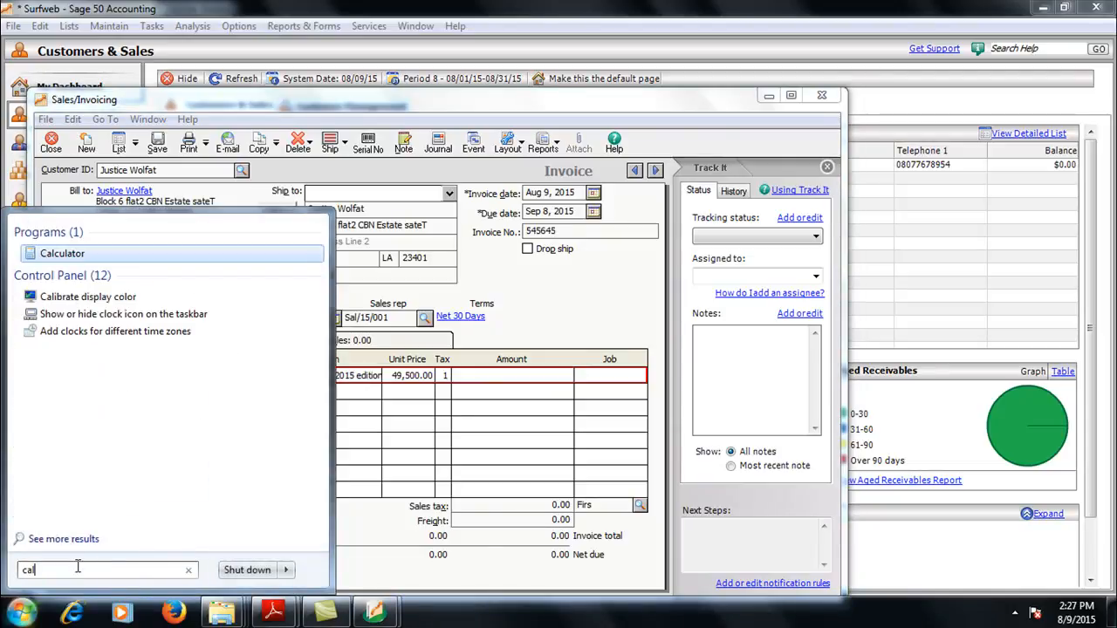
pyautogui.press('Return')
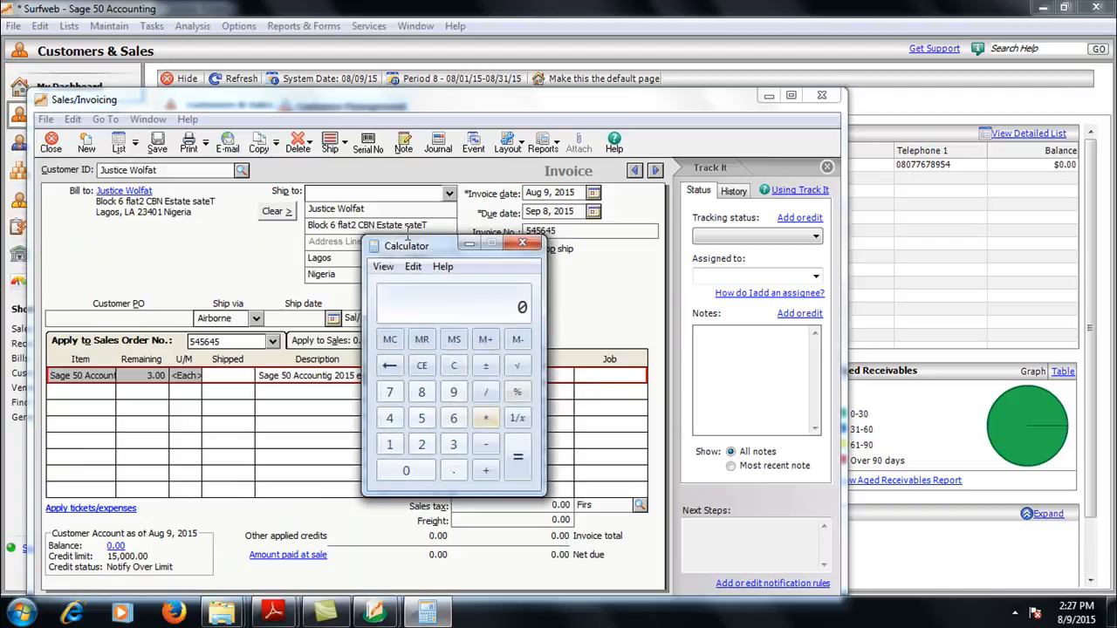
pyautogui.moveTo(402, 250); pyautogui.dragTo(676, 218)
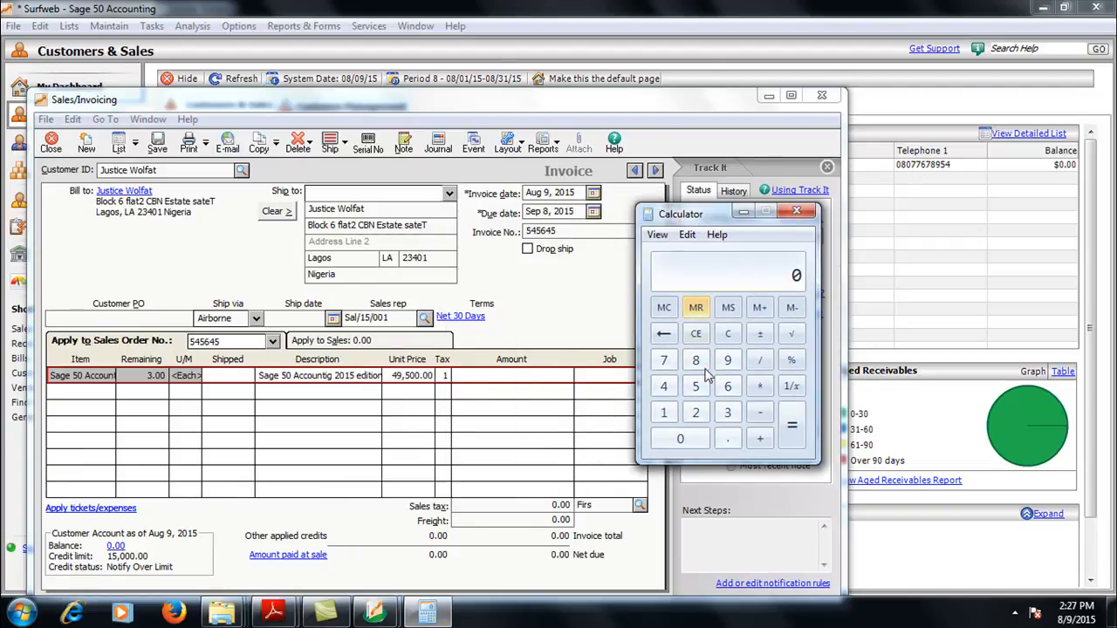
pyautogui.click(668, 388)
pyautogui.click(729, 363)
pyautogui.click(695, 386)
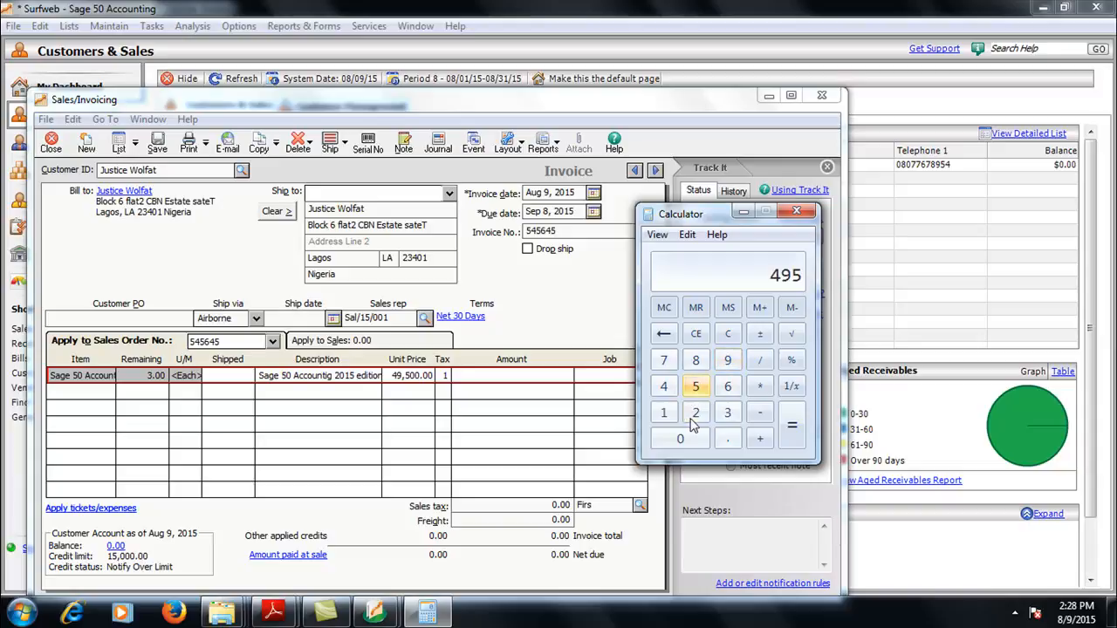
pyautogui.click(684, 438)
pyautogui.click(684, 436)
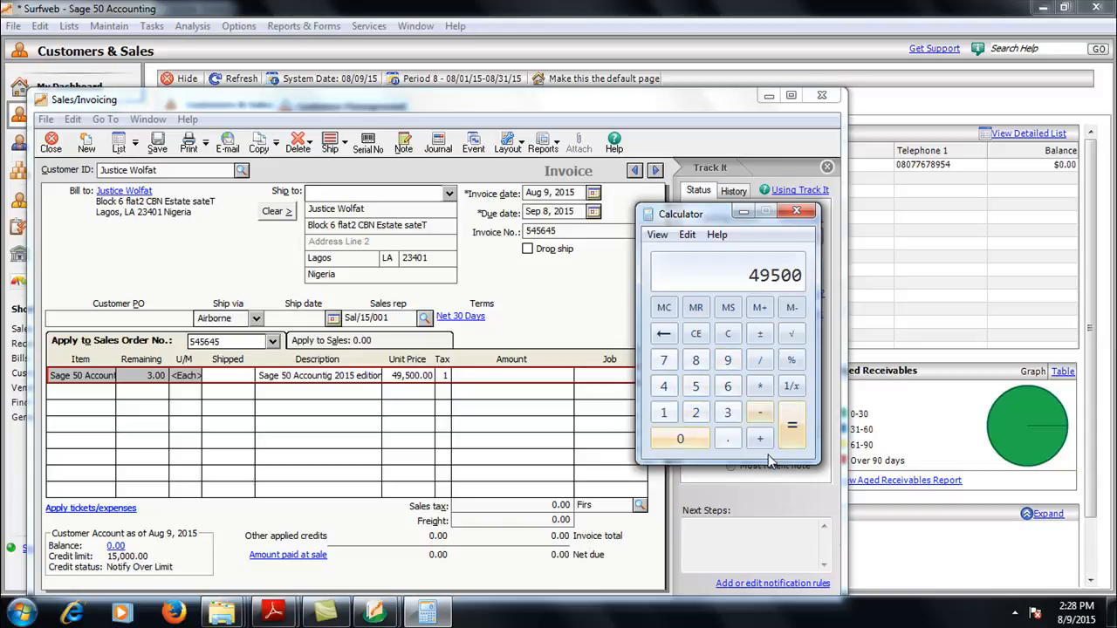
pyautogui.click(762, 390)
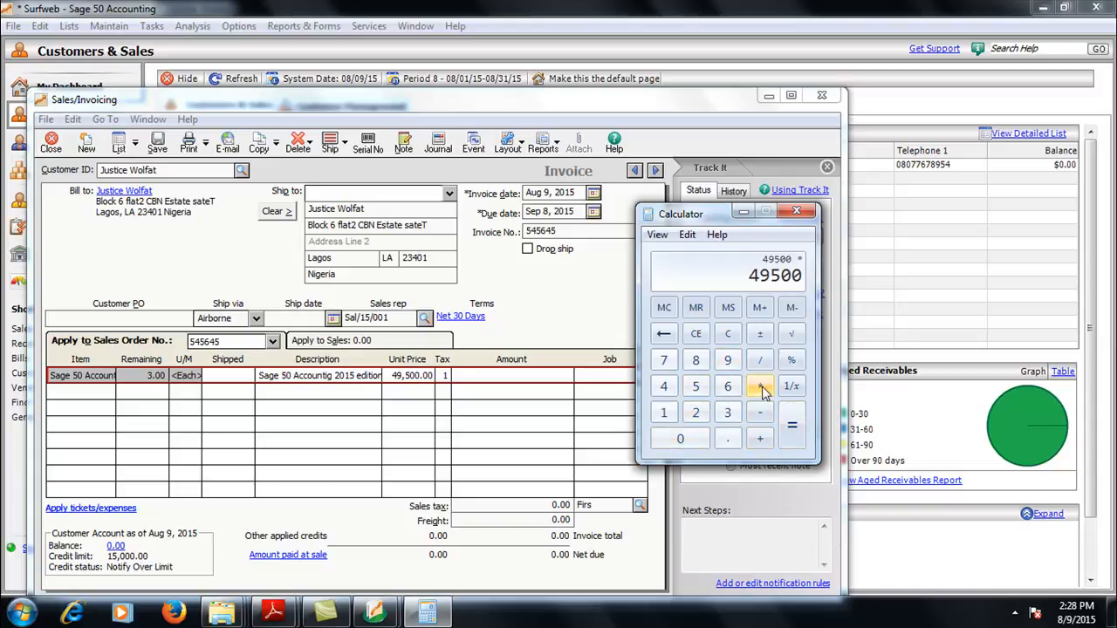
pyautogui.click(727, 412)
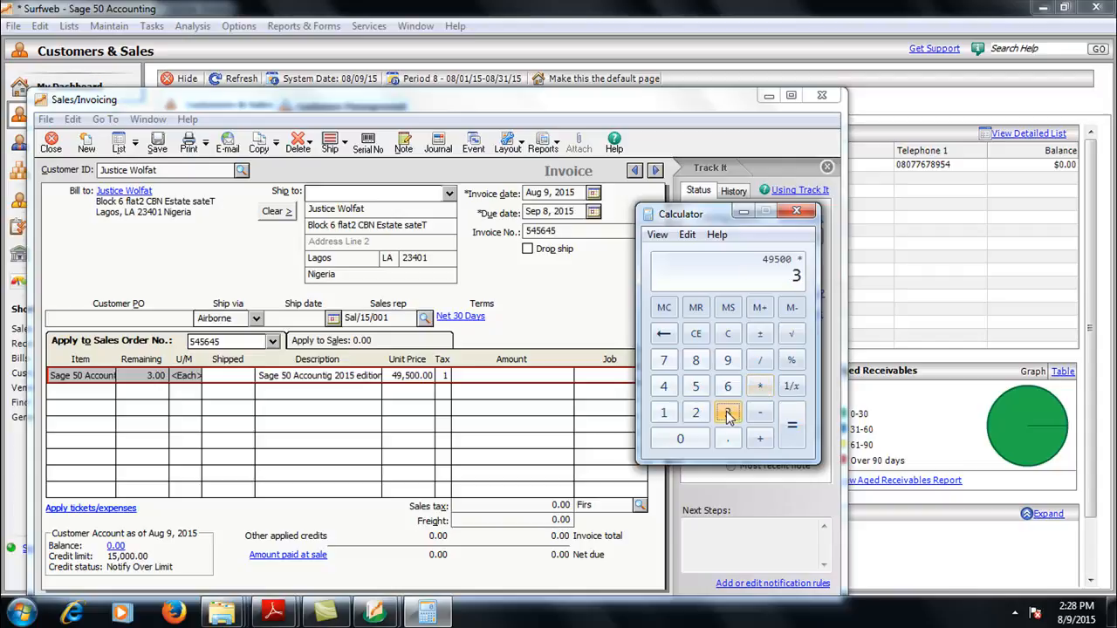
pyautogui.click(796, 432)
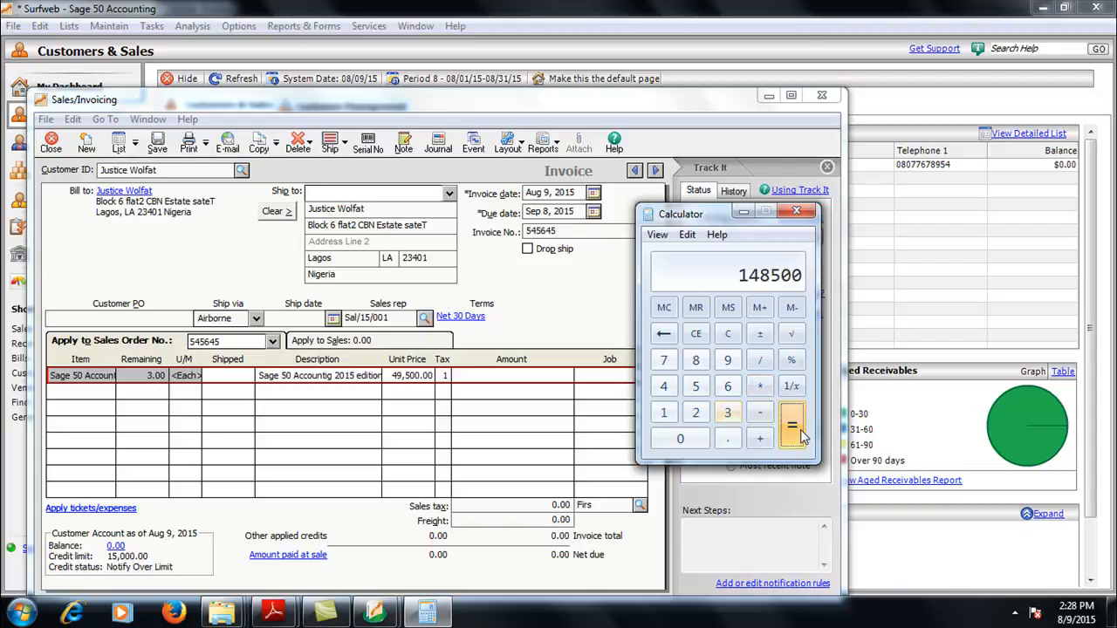
# Set the amount of the Sage 50 Accounting invoice line to 148,500.
pyautogui.click(518, 378)
pyautogui.write('1')
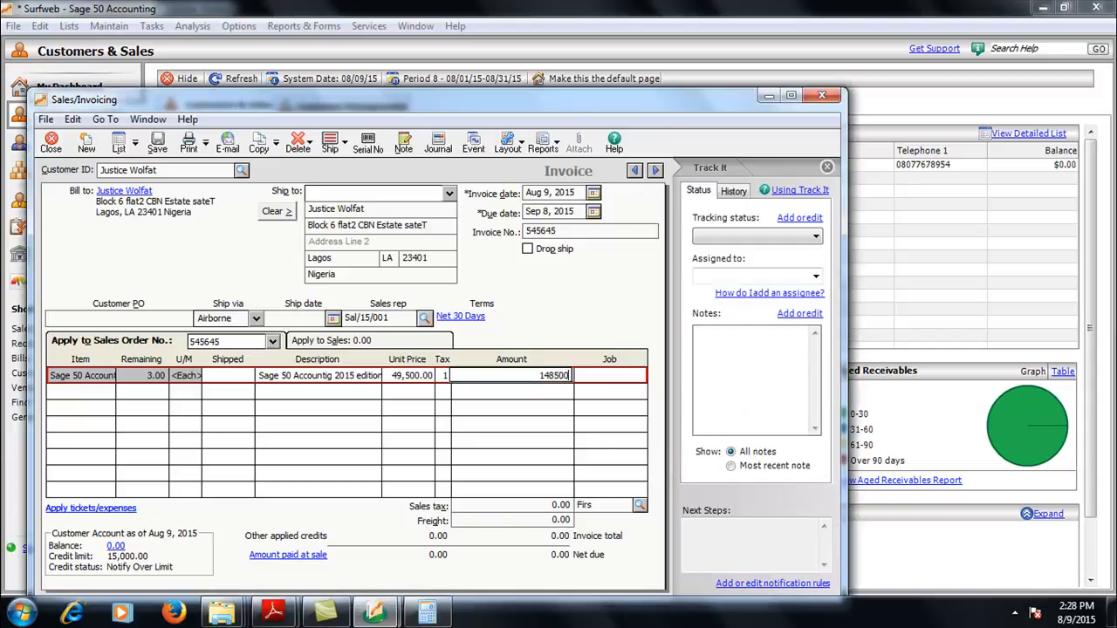
pyautogui.write('48,500')
pyautogui.press('Tab')
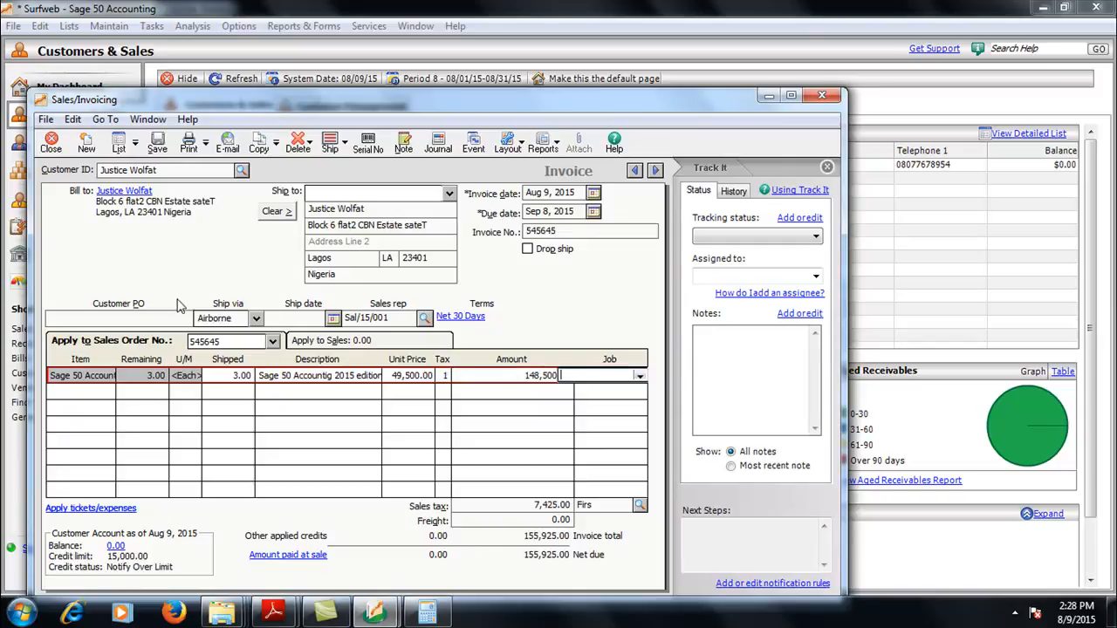
# Save the invoice, accepting that it exceeds the customer's credit limit, and close the invoicing window.
pyautogui.click(157, 145)
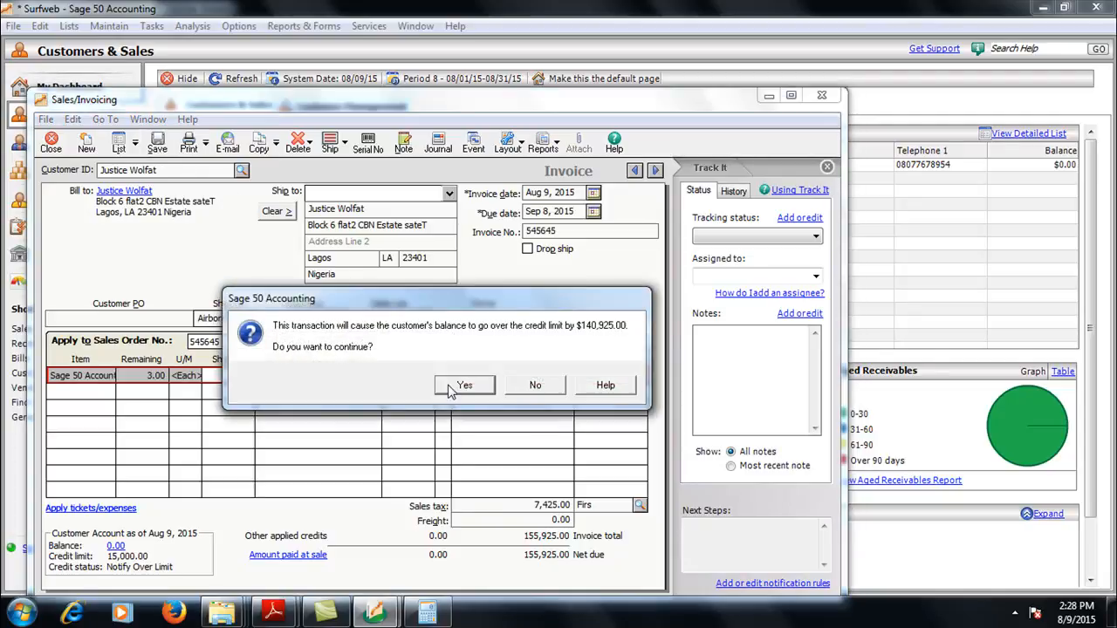
pyautogui.click(462, 384)
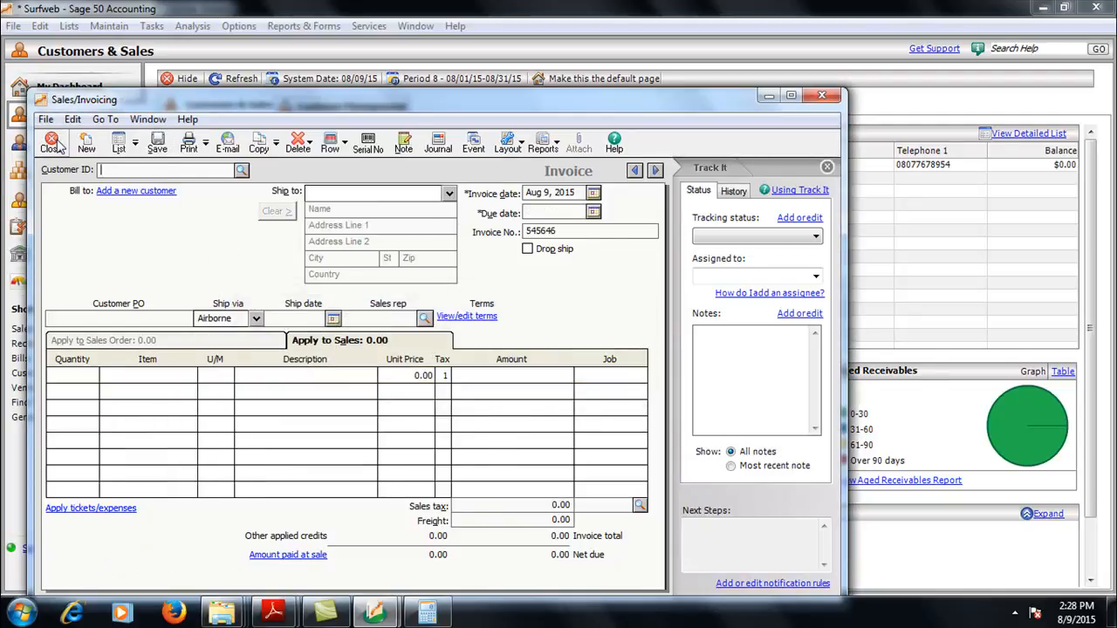
pyautogui.click(54, 145)
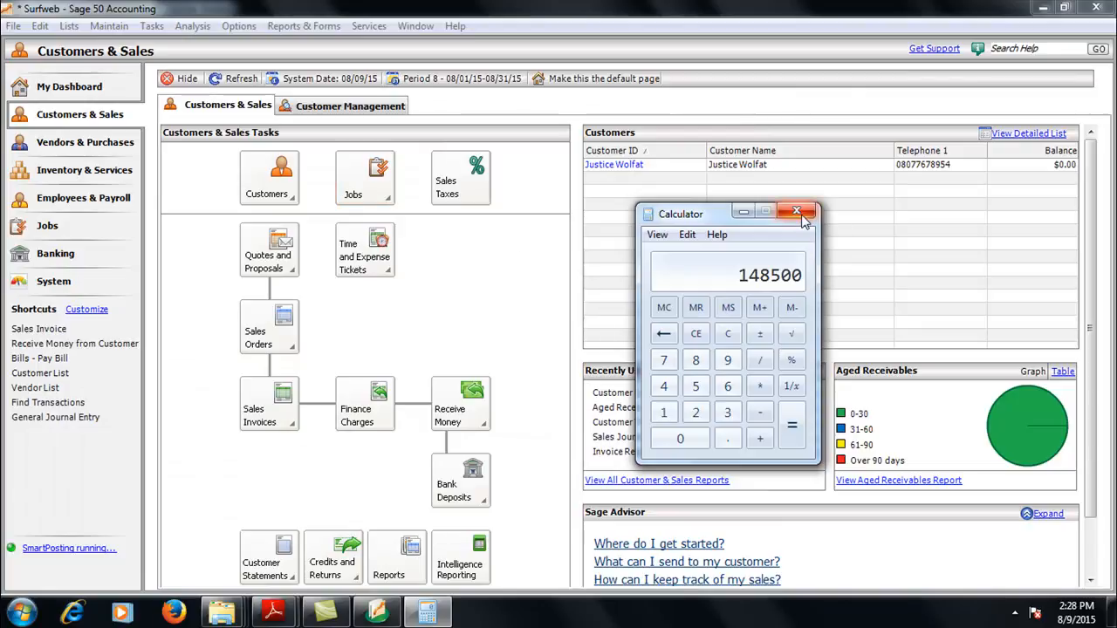
# Close the Calculator and refresh the Customers & Sales page.
pyautogui.click(796, 212)
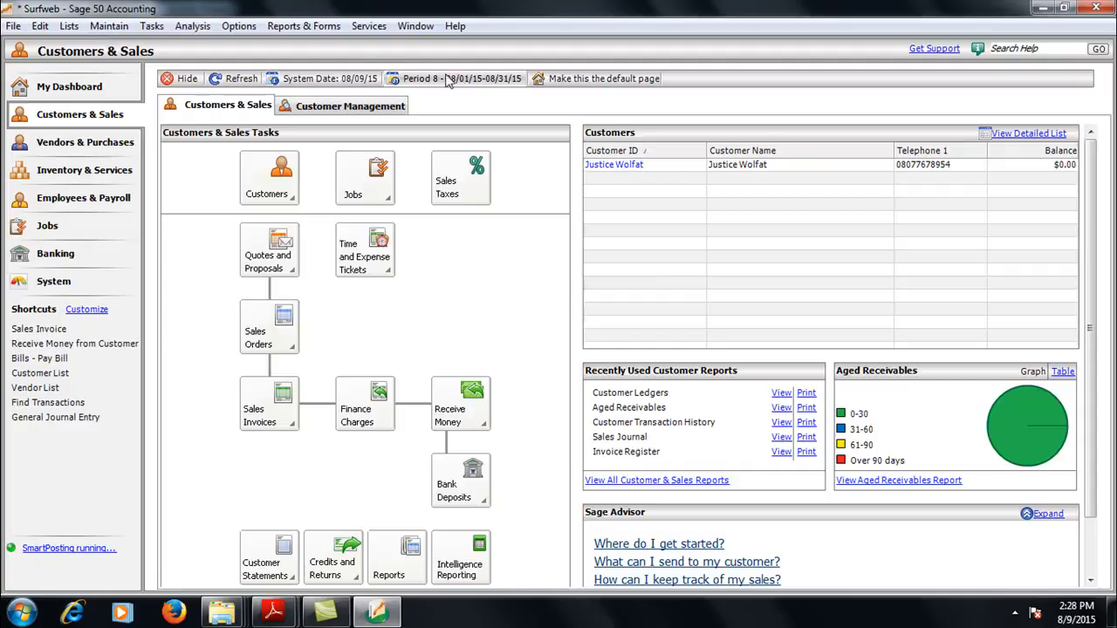
pyautogui.click(236, 80)
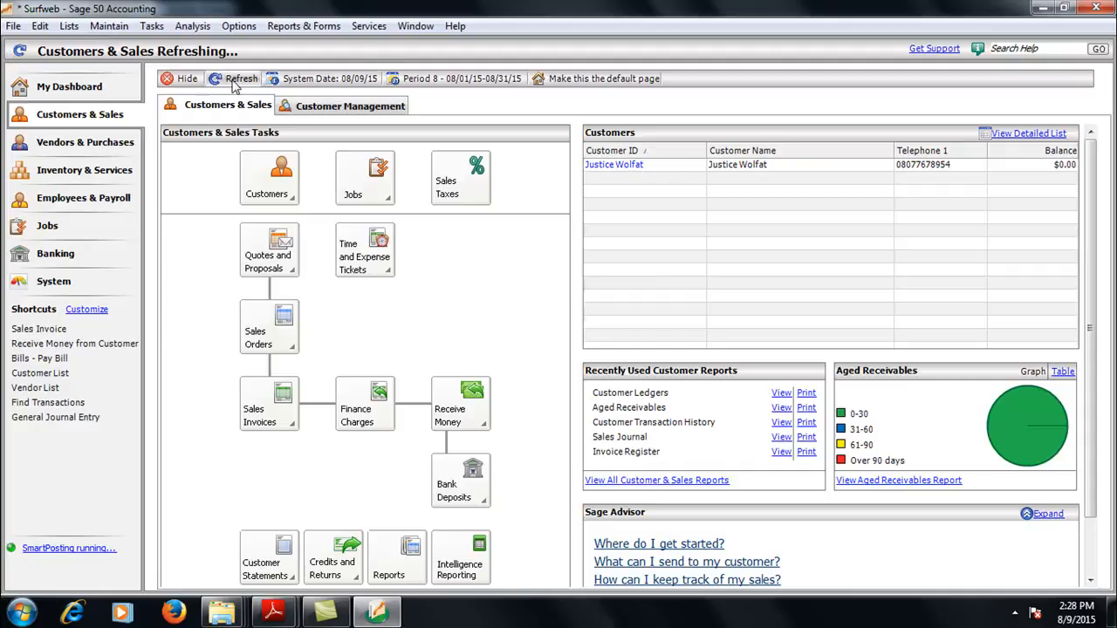
# Review the customer's sales and receipts history and Sales Order Register report, and close the report and the customer record.
pyautogui.click(606, 166)
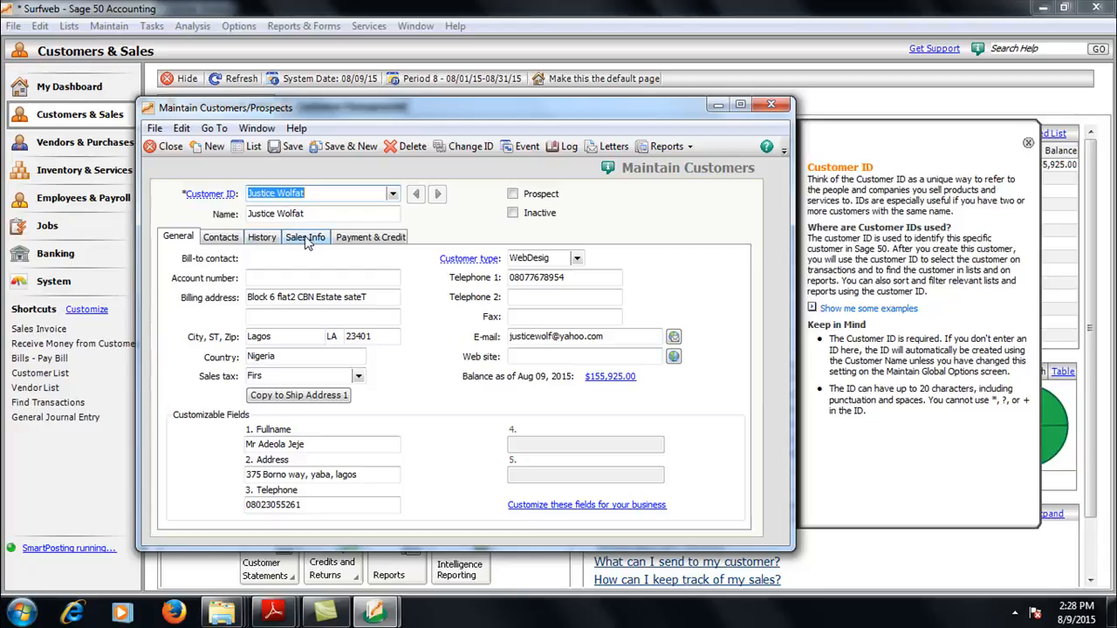
pyautogui.click(268, 241)
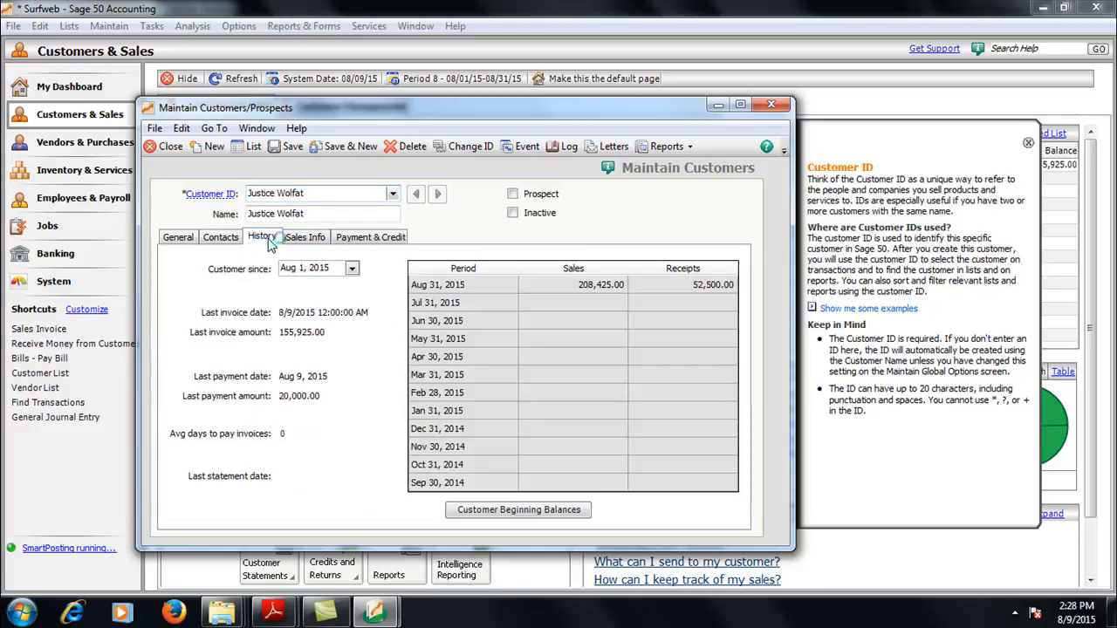
pyautogui.click(672, 146)
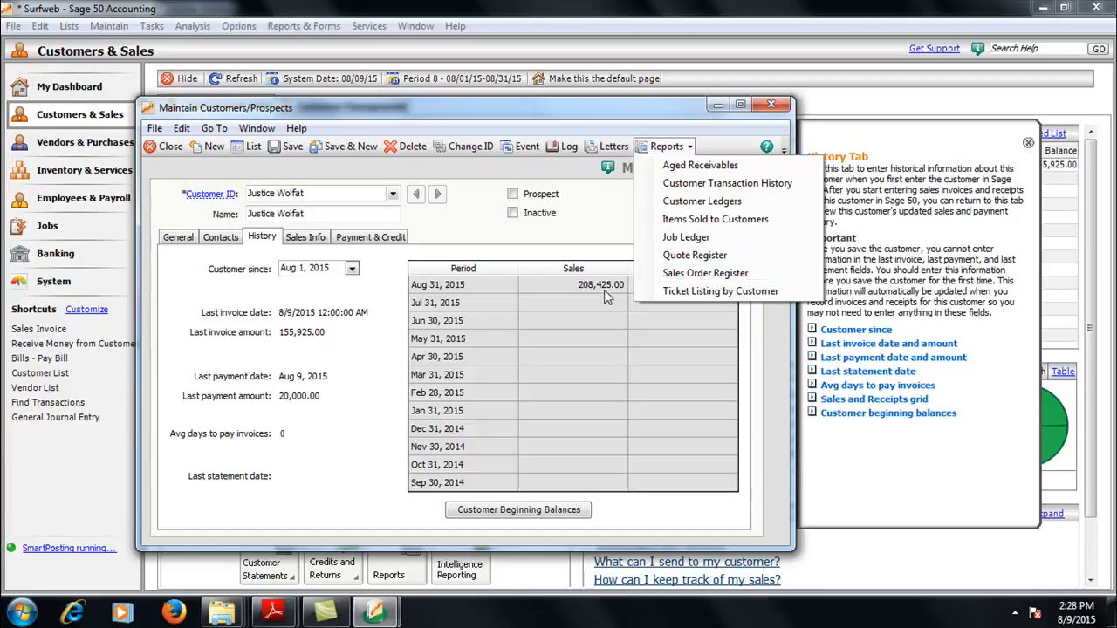
pyautogui.click(675, 274)
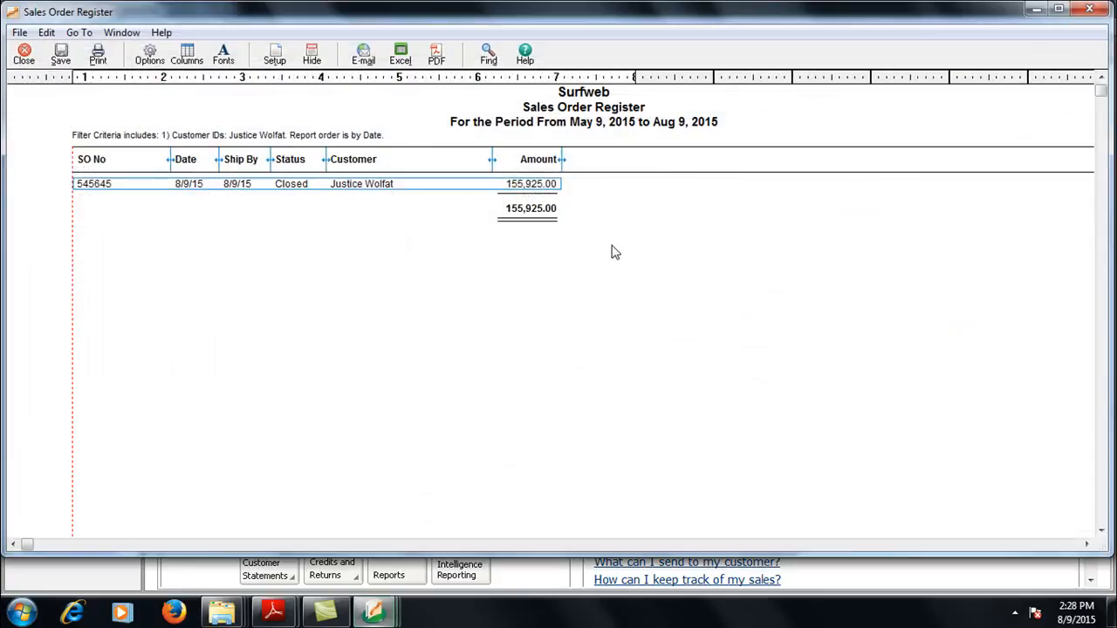
pyautogui.click(23, 54)
pyautogui.click(152, 146)
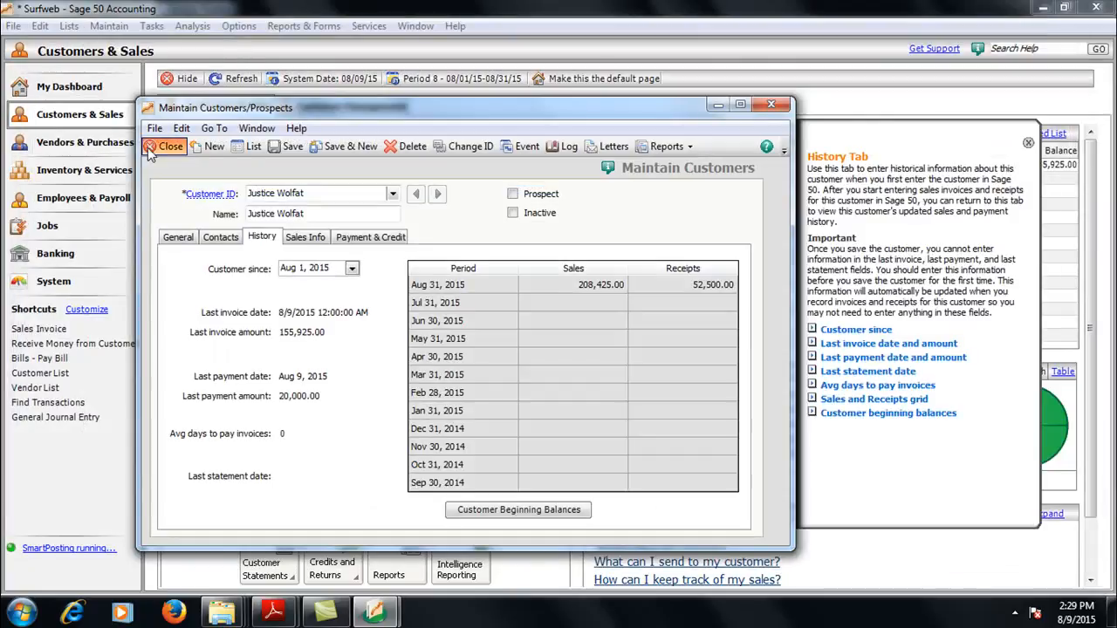
# Start a Receive Money receipt for the customer, mark the open invoice as paid in full, and describe it as "paid.........".
pyautogui.click(152, 27)
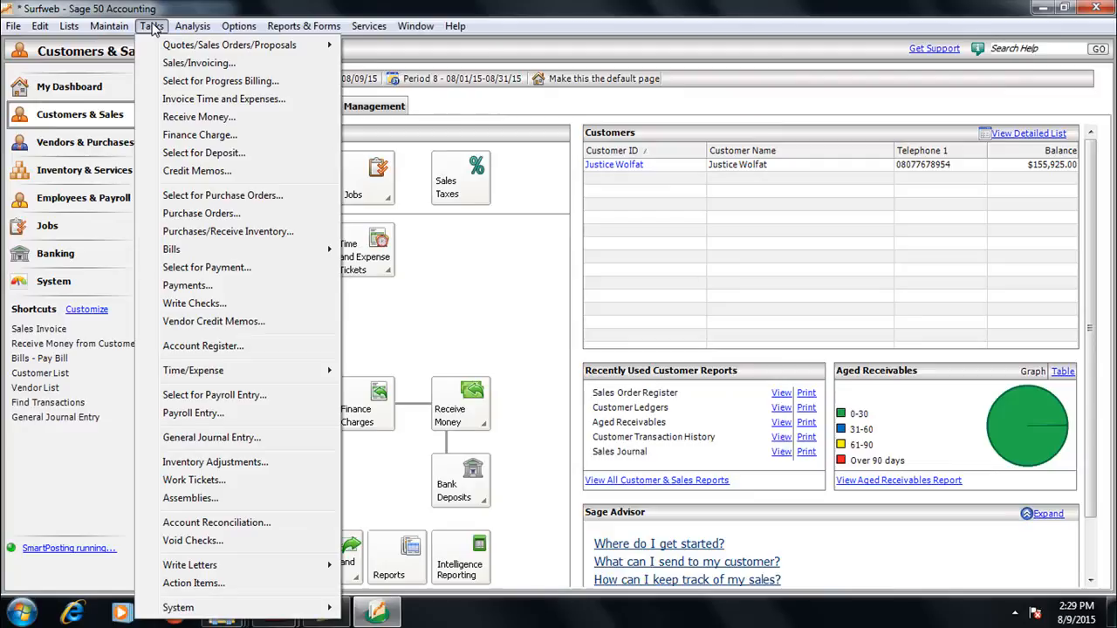
pyautogui.click(185, 117)
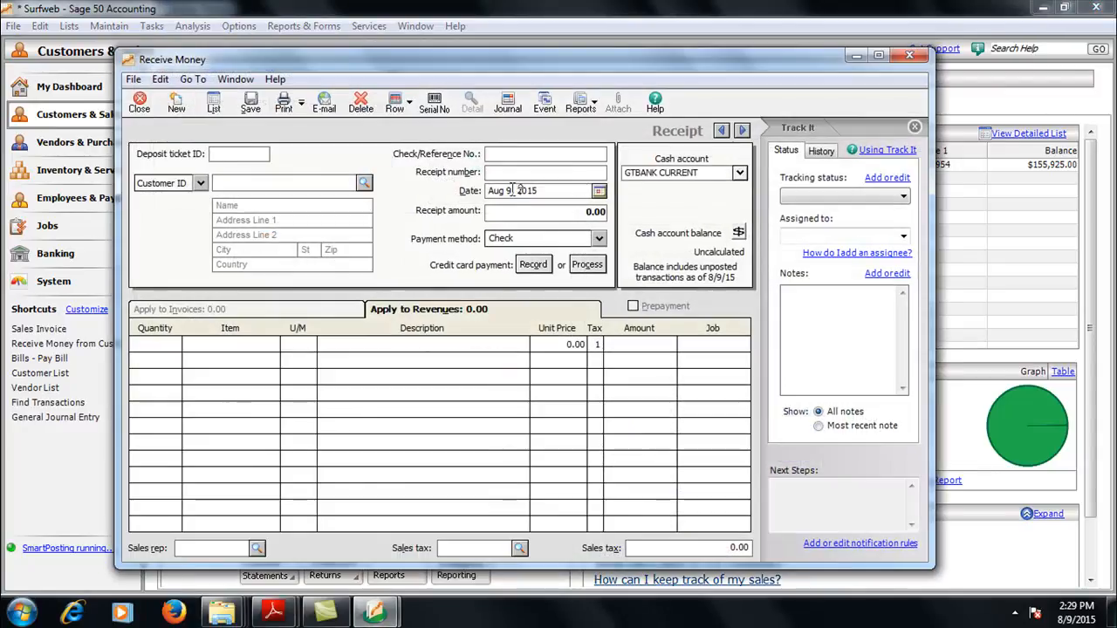
pyautogui.click(364, 182)
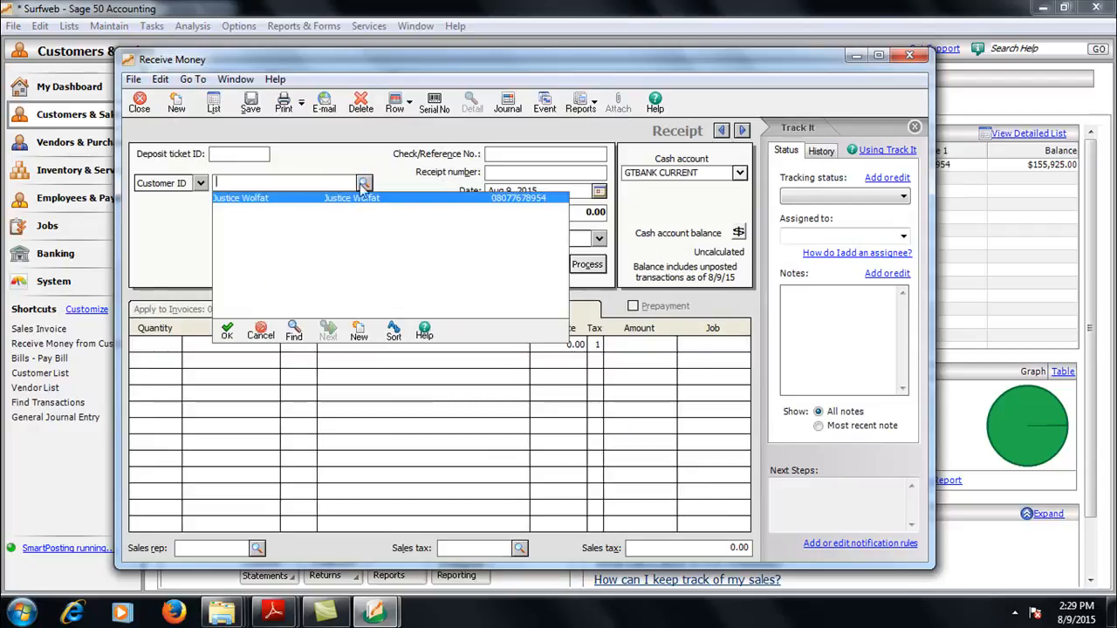
pyautogui.doubleClick(344, 203)
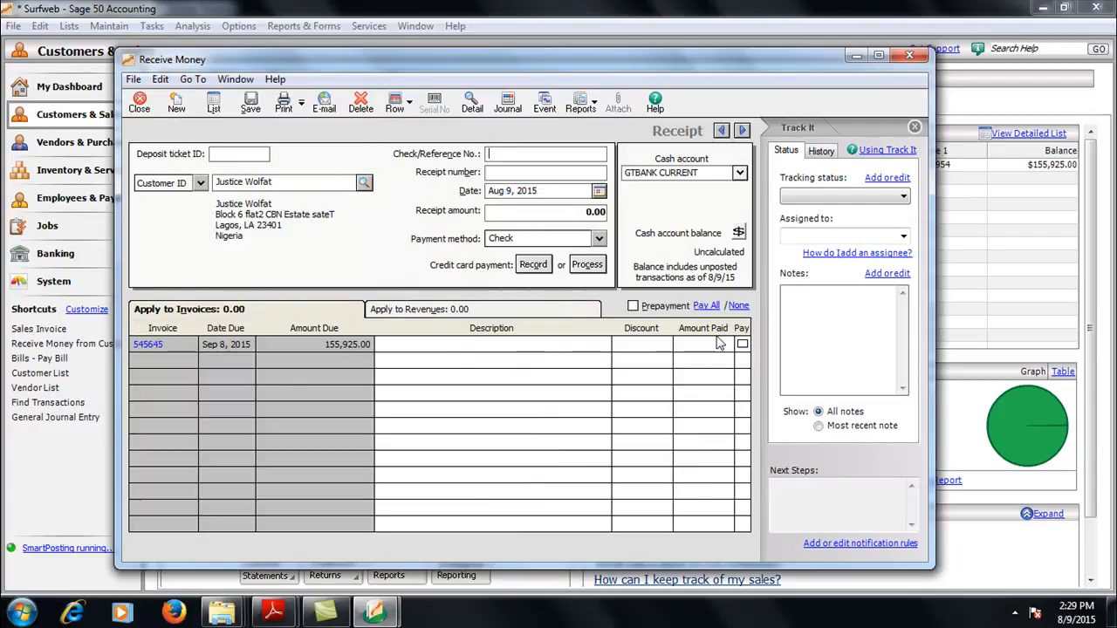
pyautogui.click(742, 344)
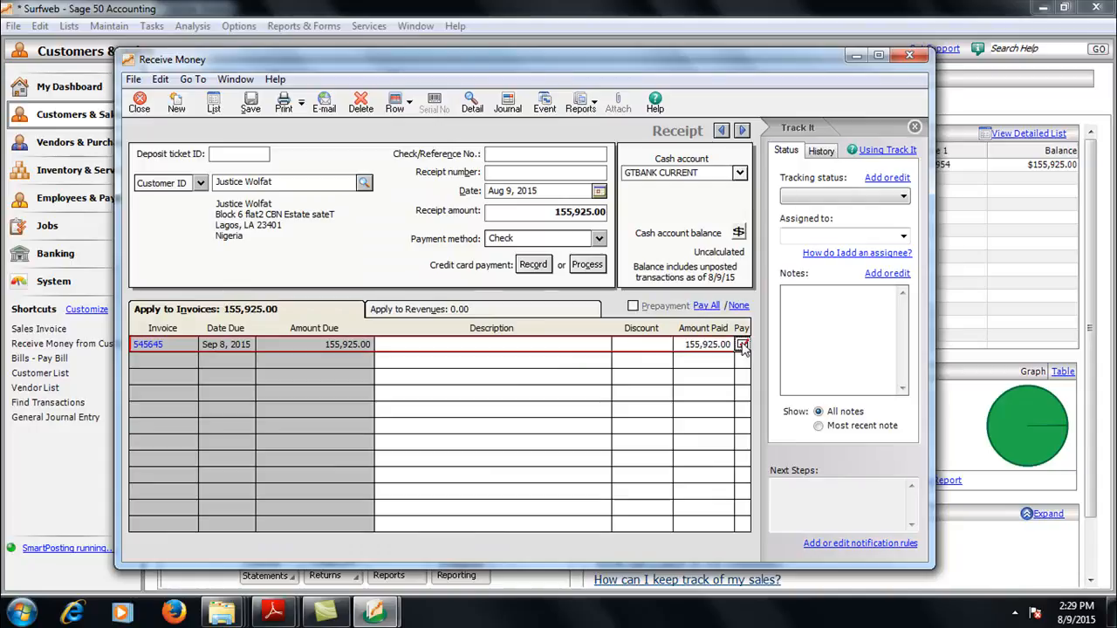
pyautogui.click(541, 346)
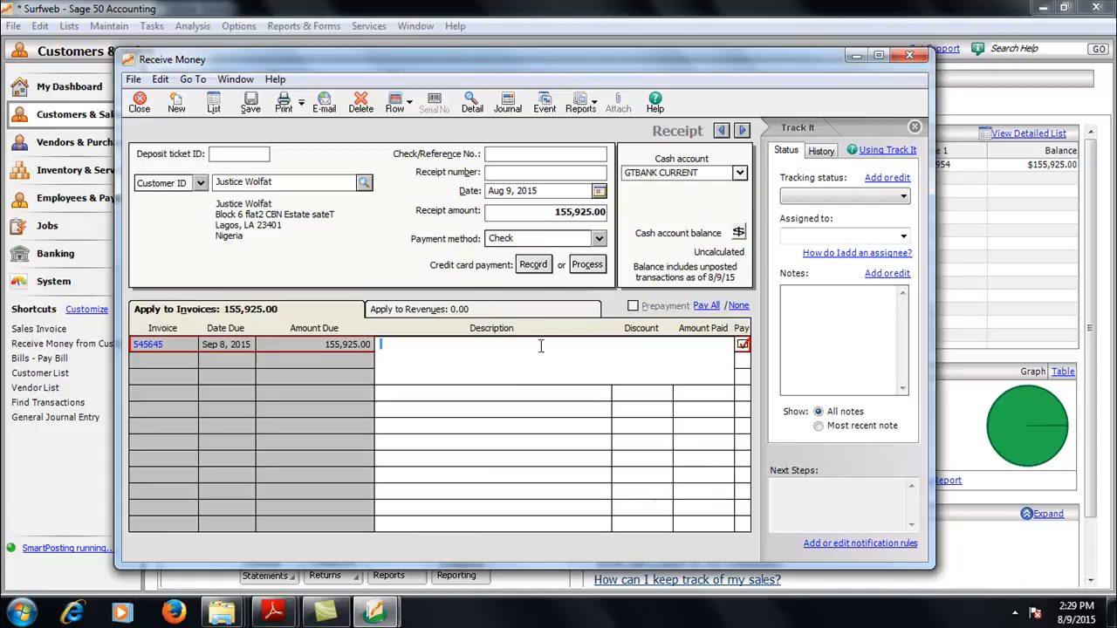
pyautogui.write('paid.........')
# Enter check/reference number 56666 and receipt number 546467, save the receipt, and close the Receive Money window.
pyautogui.click(518, 153)
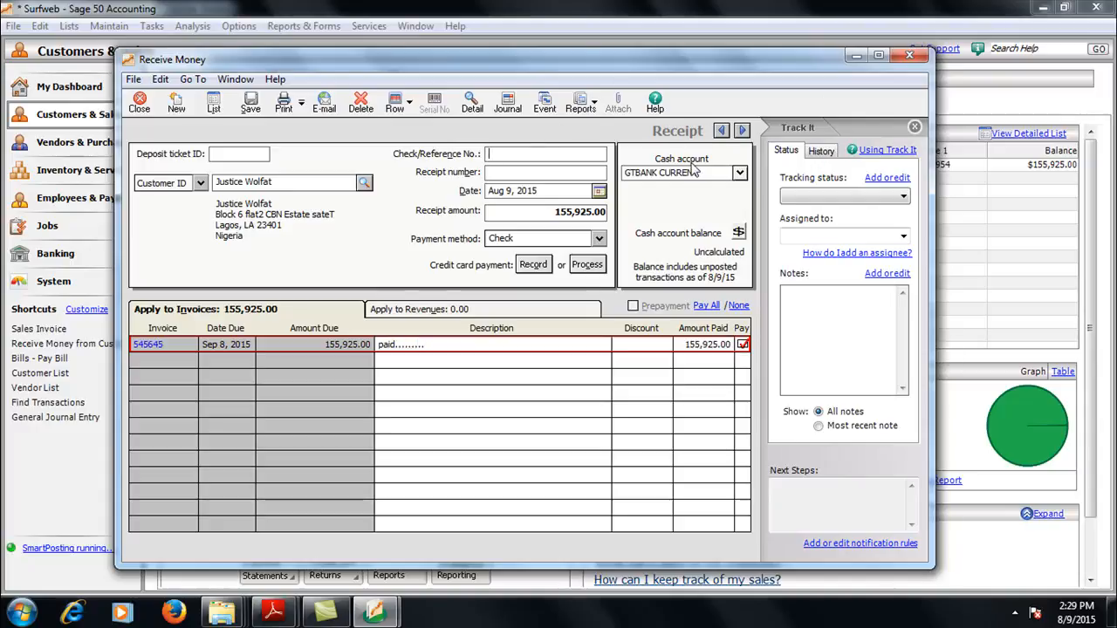
pyautogui.write('56666')
pyautogui.press('Tab')
pyautogui.write('546467')
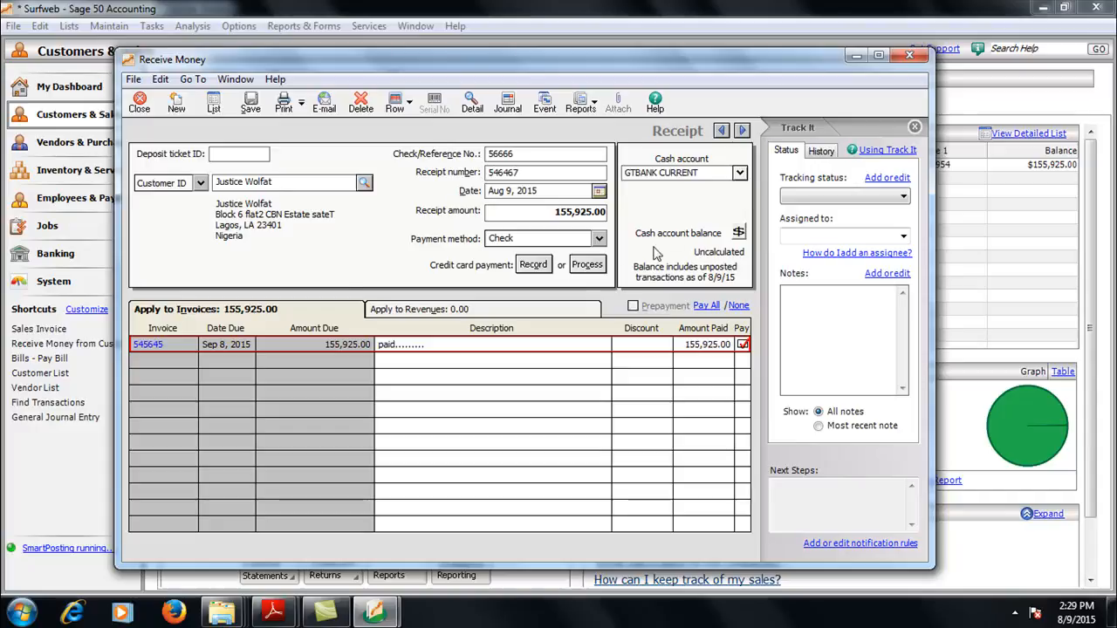
pyautogui.click(250, 105)
pyautogui.click(140, 104)
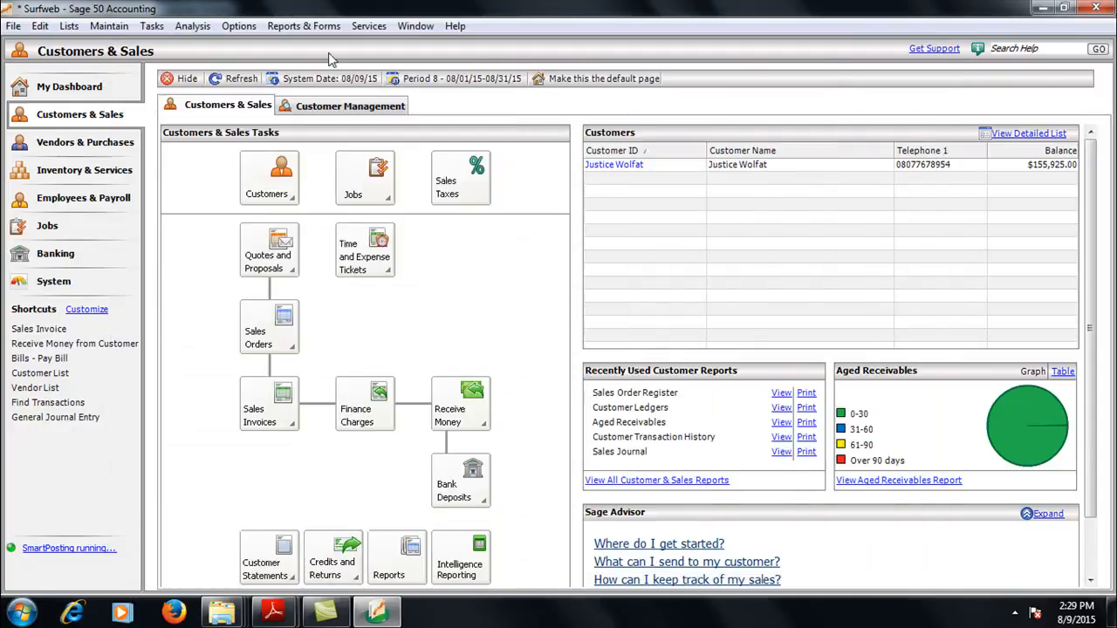
# Refresh the Customers & Sales page and review the sales and receipts history in the customer's record.
pyautogui.click(240, 78)
pyautogui.click(613, 165)
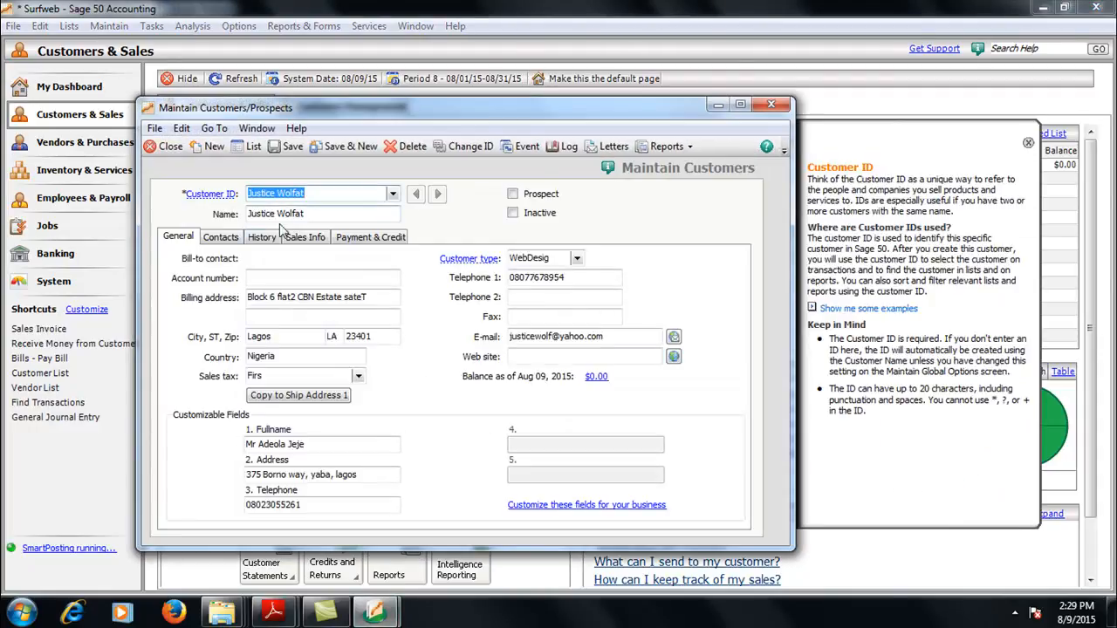
pyautogui.click(262, 237)
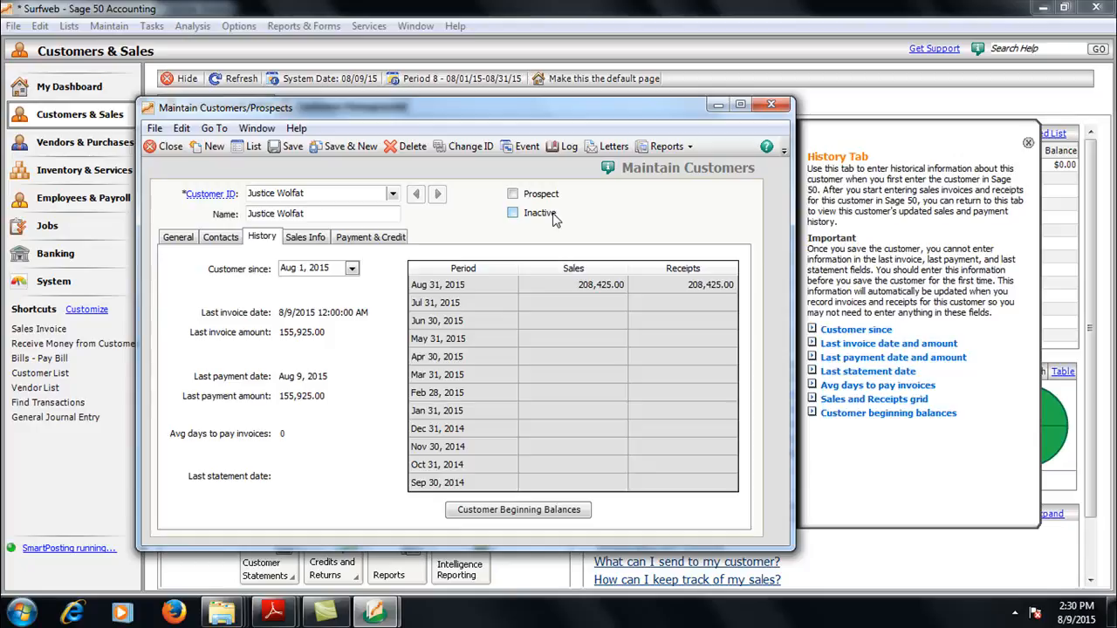
# View the Calculate Finance Charges options and close the dialog without calculating any charges.
pyautogui.click(154, 26)
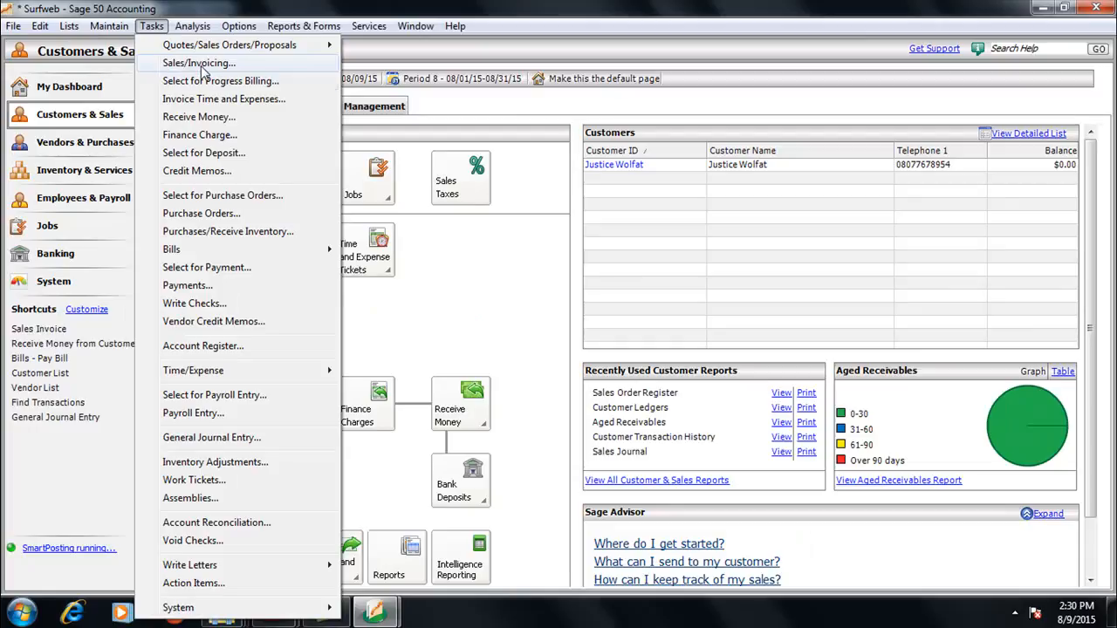
pyautogui.click(197, 135)
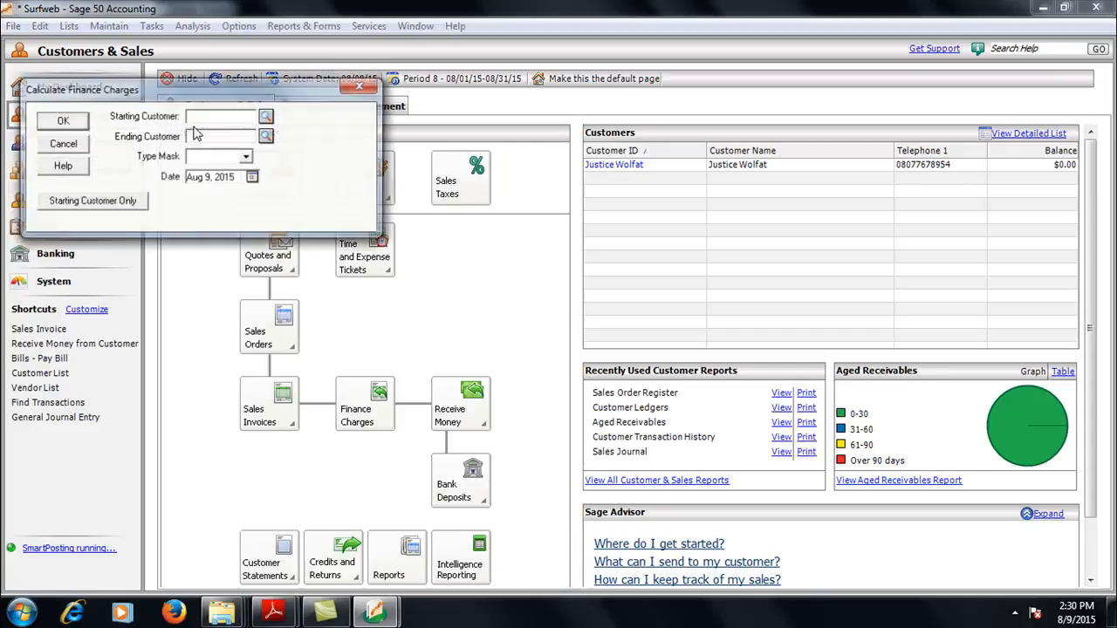
pyautogui.click(359, 87)
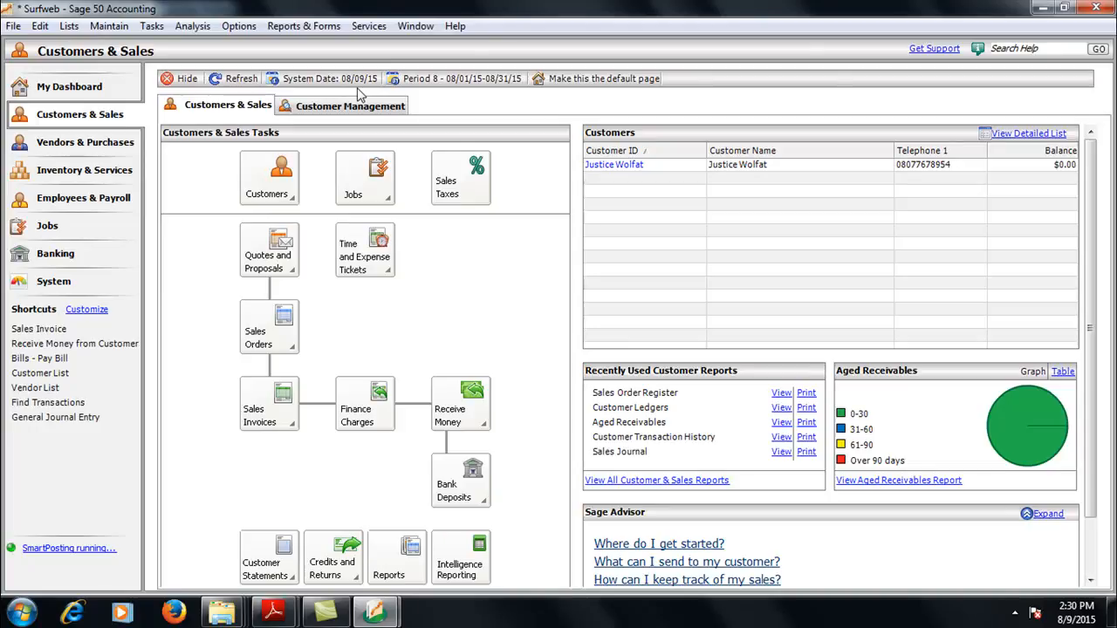
pyautogui.click(150, 26)
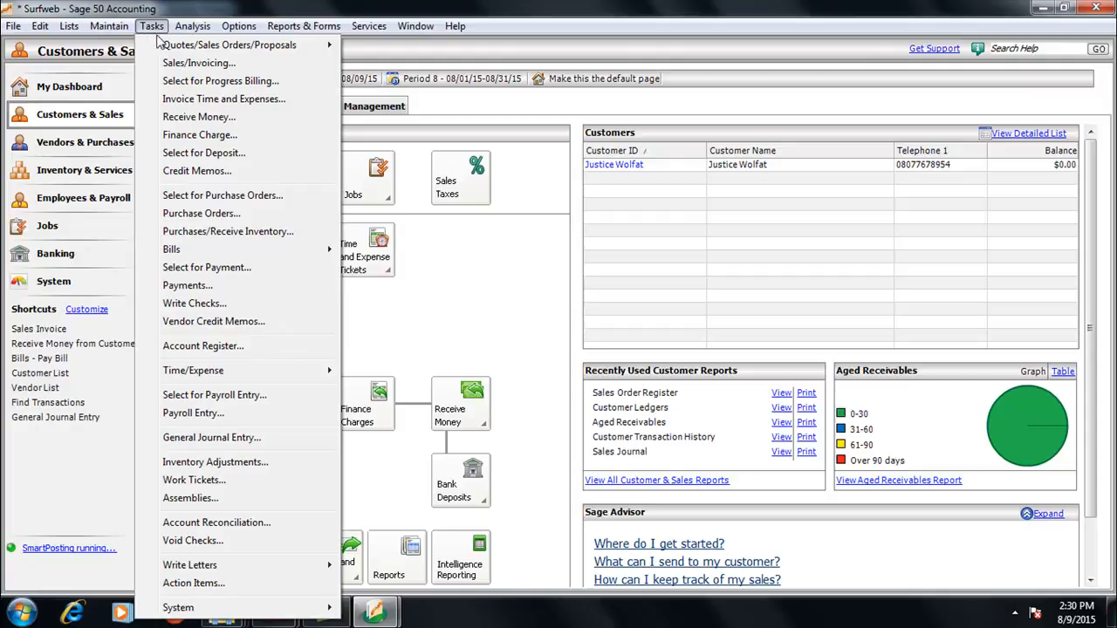
pyautogui.moveTo(285, 45)
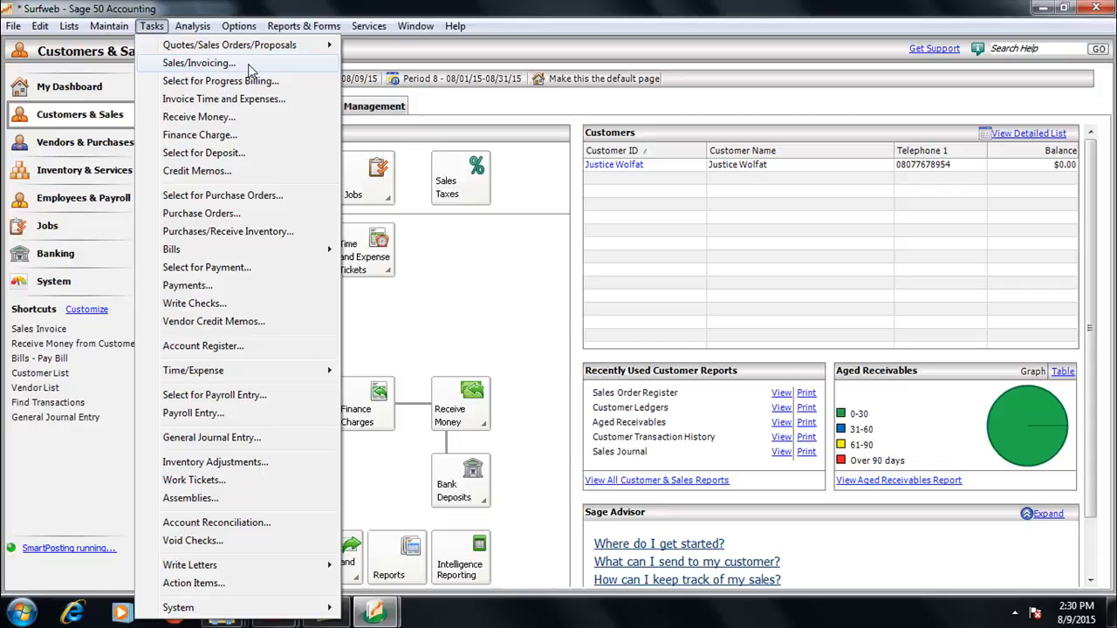
pyautogui.click(476, 284)
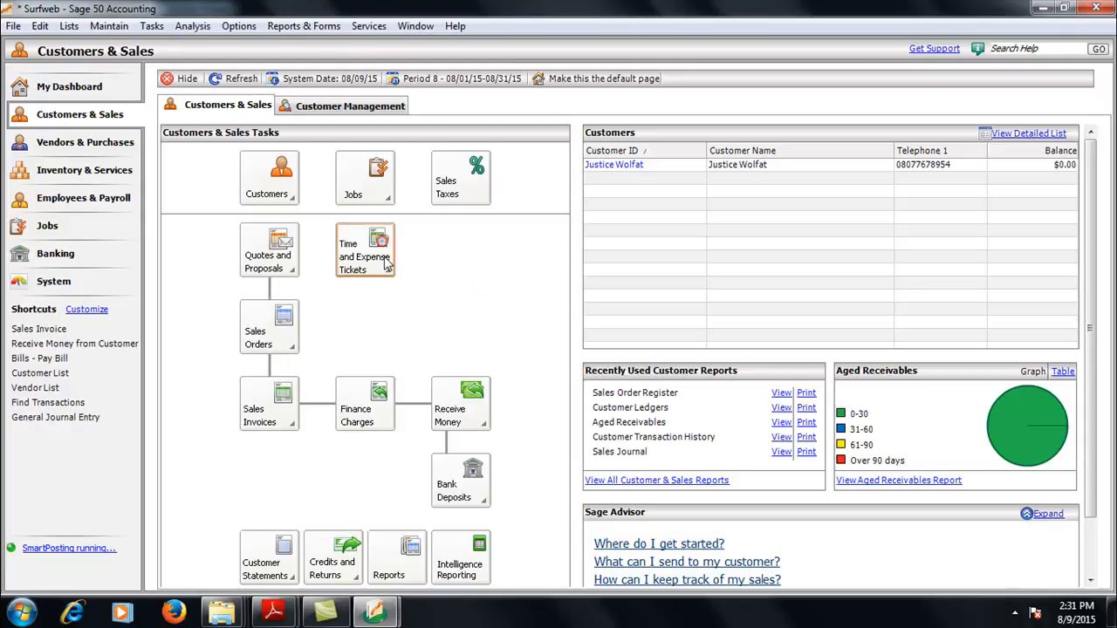